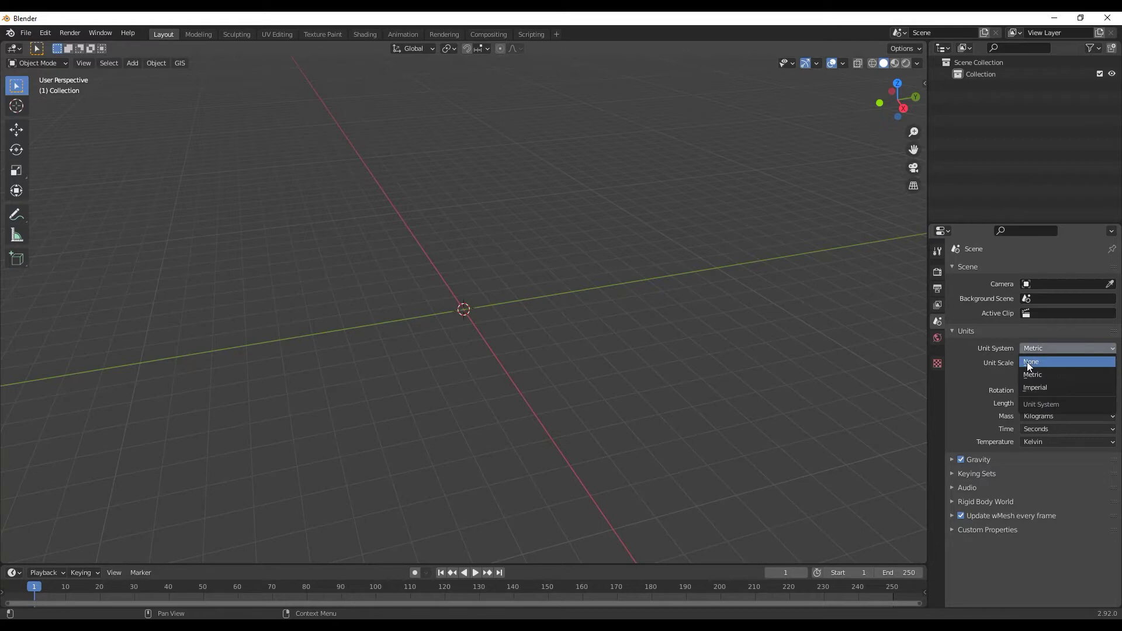
- Set the scene's unit system to None and start the Shortcut VUr input display in the viewport
left_click(1029, 364)
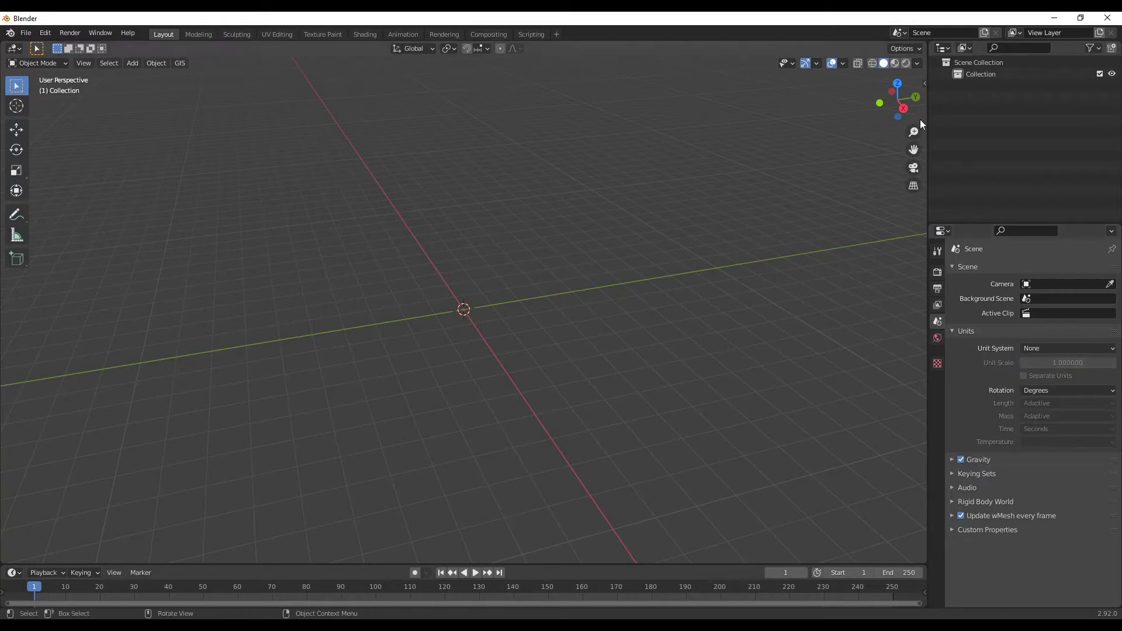
key("n")
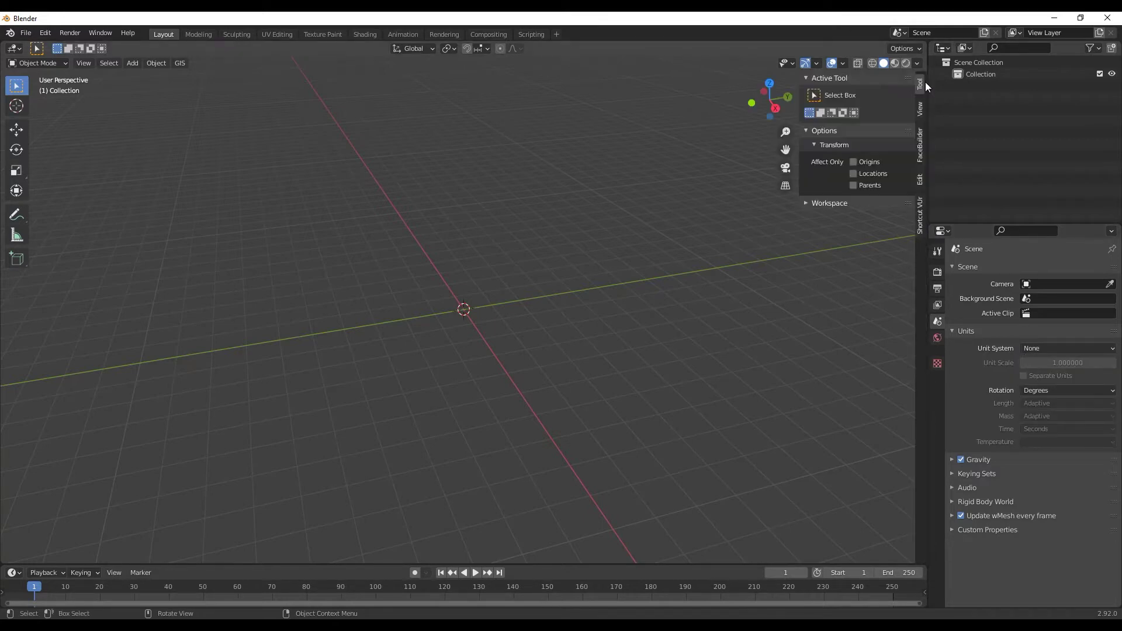
left_click(918, 222)
left_click(808, 96)
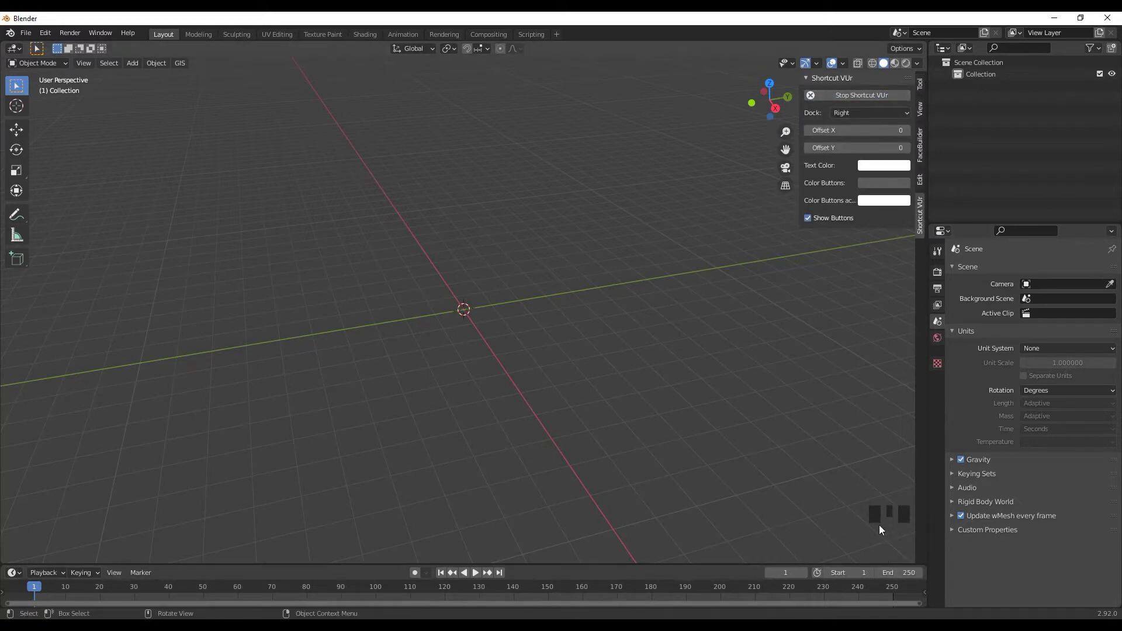
left_click(920, 108)
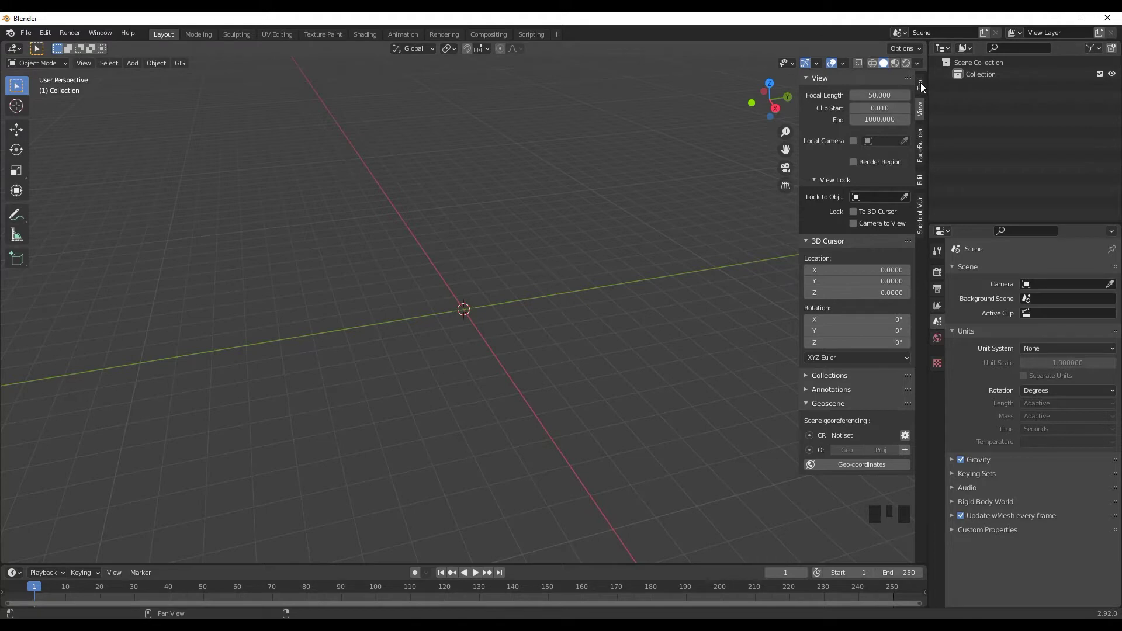
left_click(466, 231)
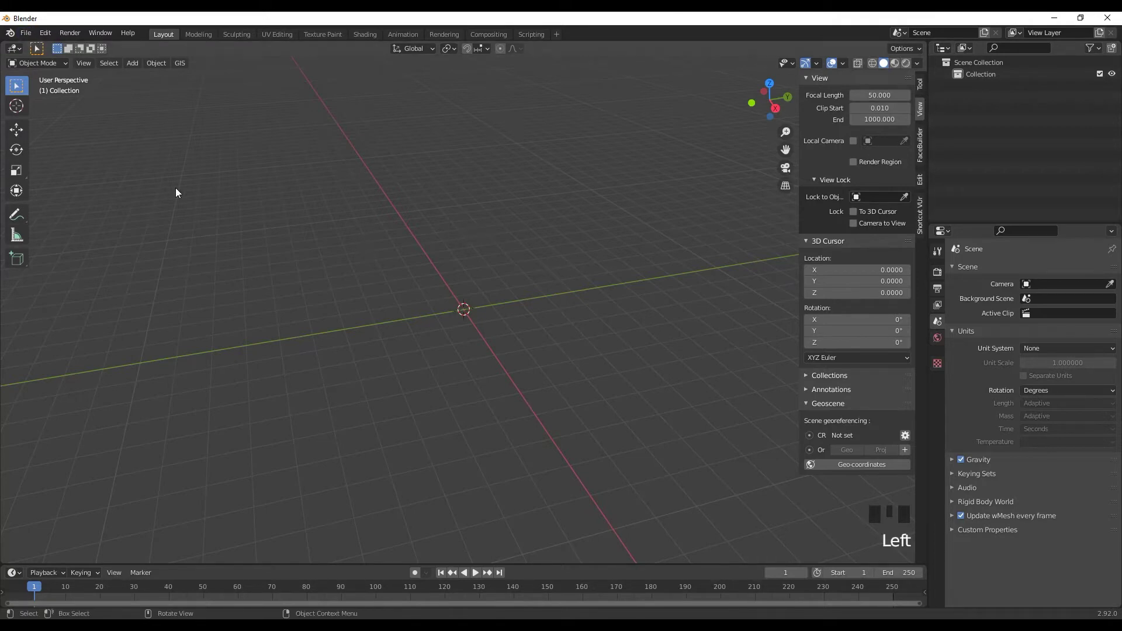
- Import the SVG file Forme 27.svg from the Image 2D folder
left_click(26, 33)
mouse_move(58, 190)
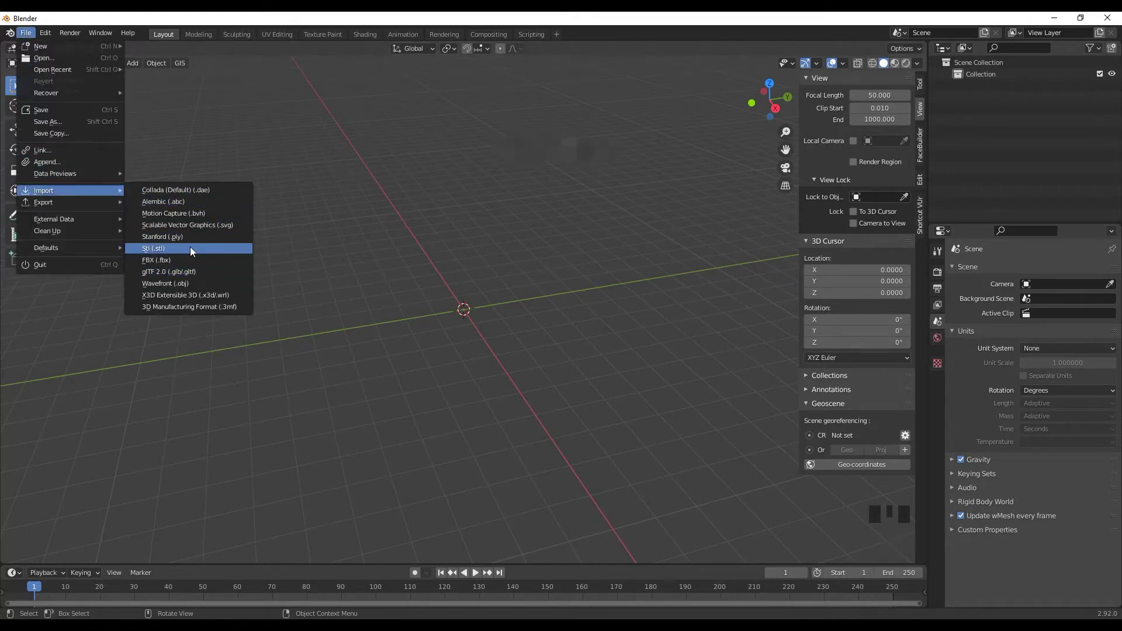
left_click(162, 224)
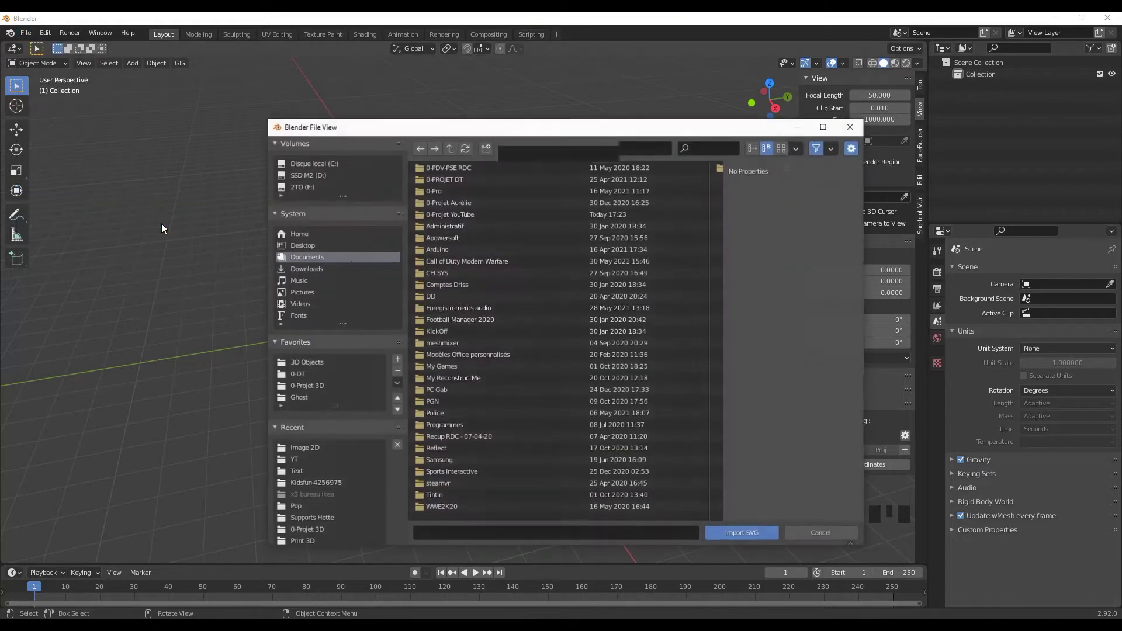
left_click(303, 447)
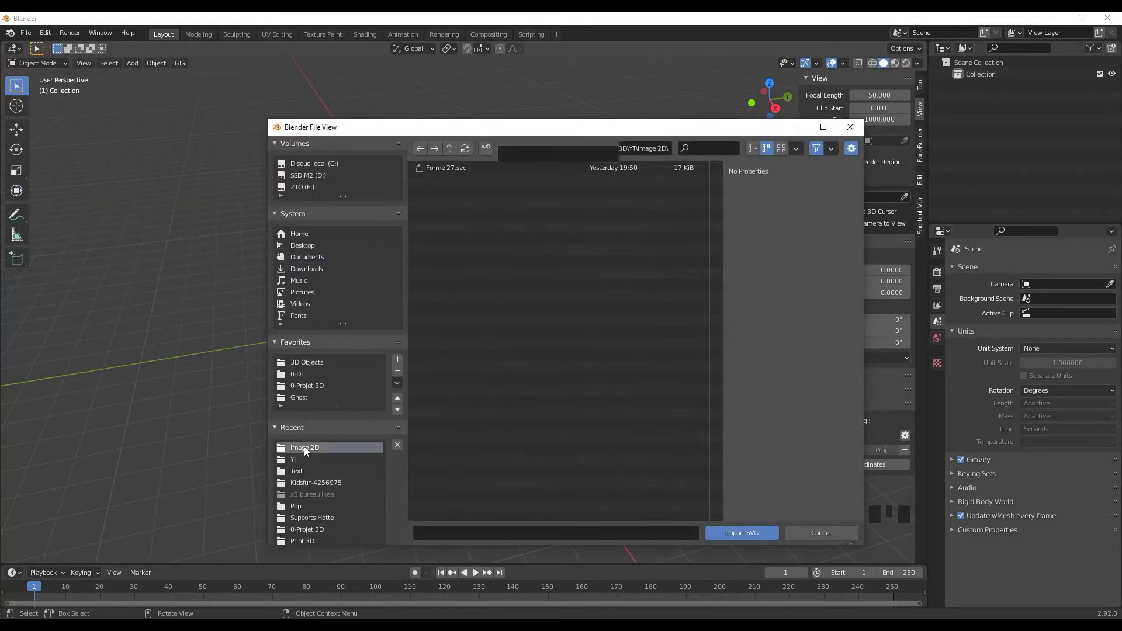
left_click(450, 167)
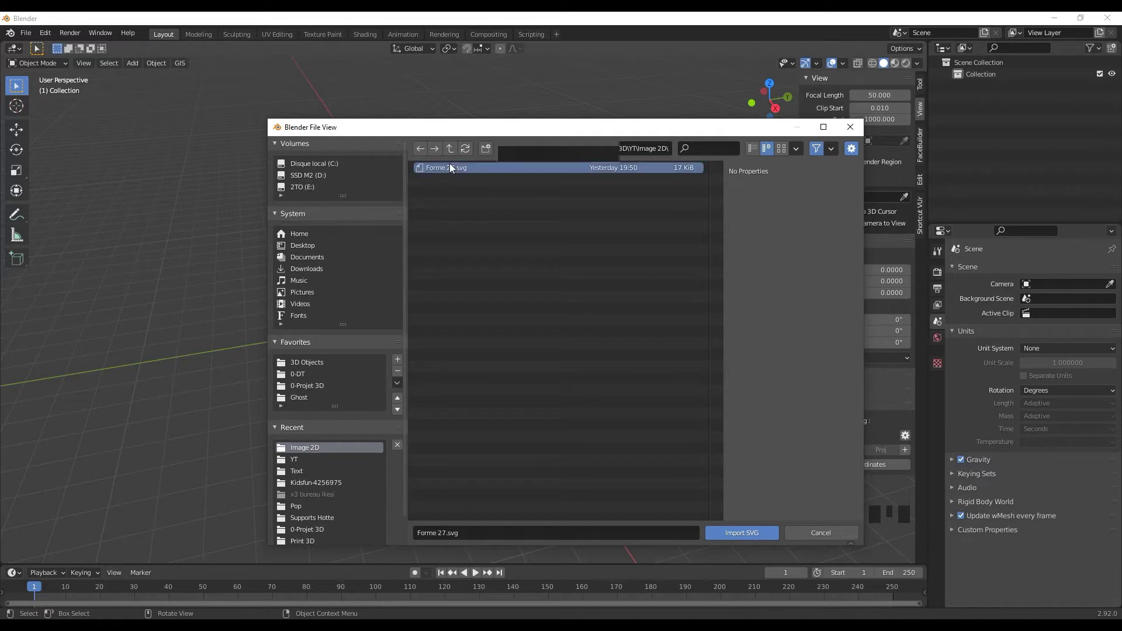
left_click(743, 531)
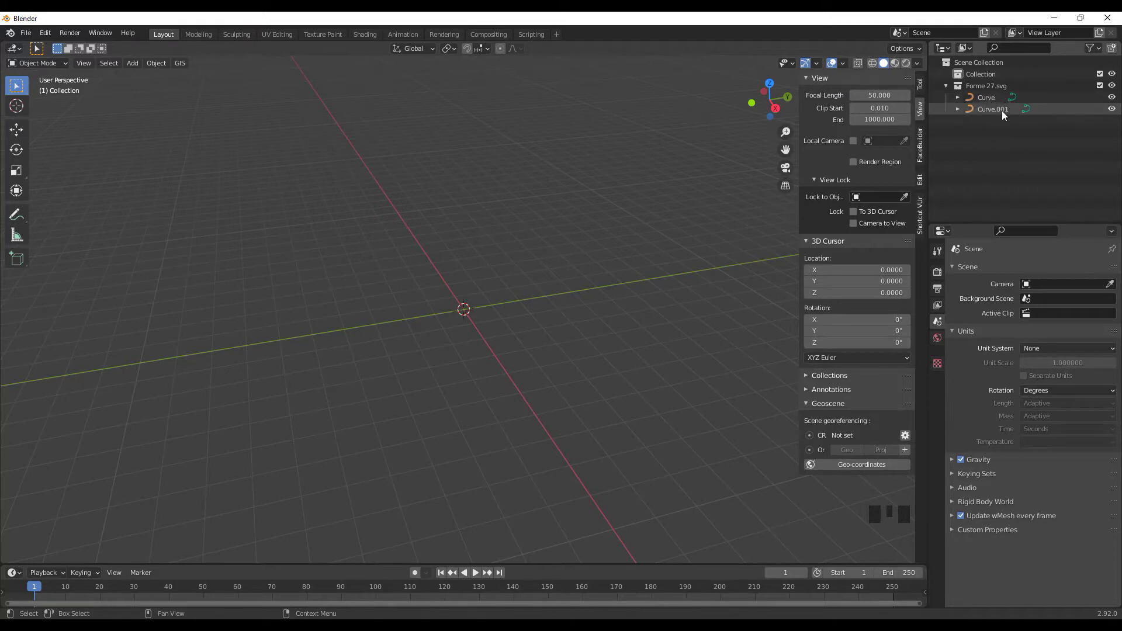
- Select the imported Curve and Curve.001 objects in turn and try to focus the view on each one
left_click(985, 98)
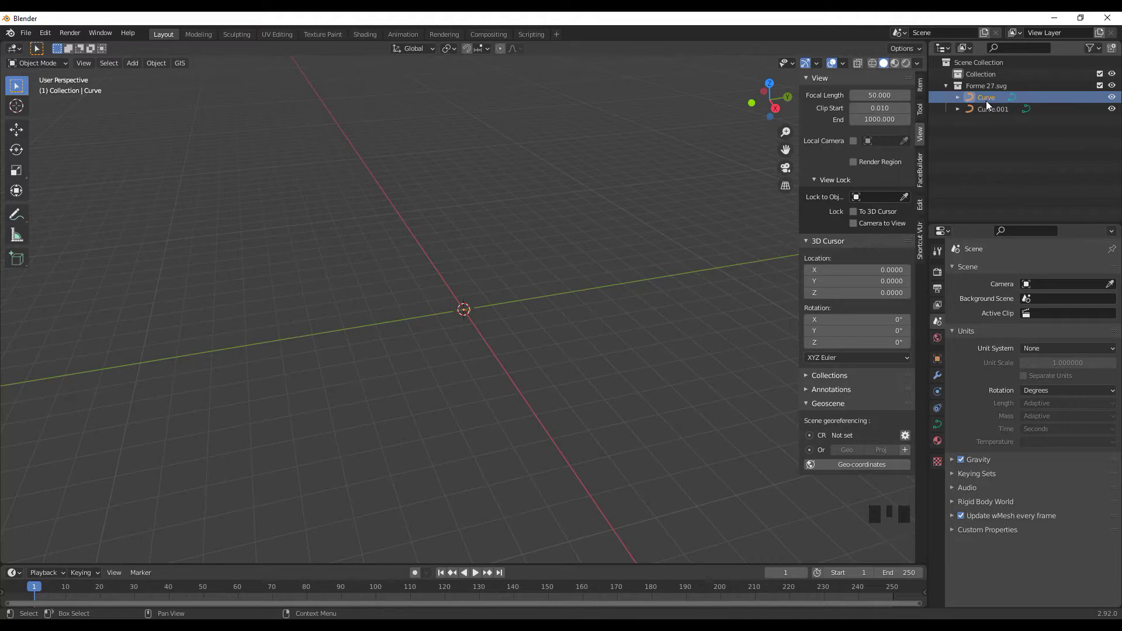
key("KP_Decimal")
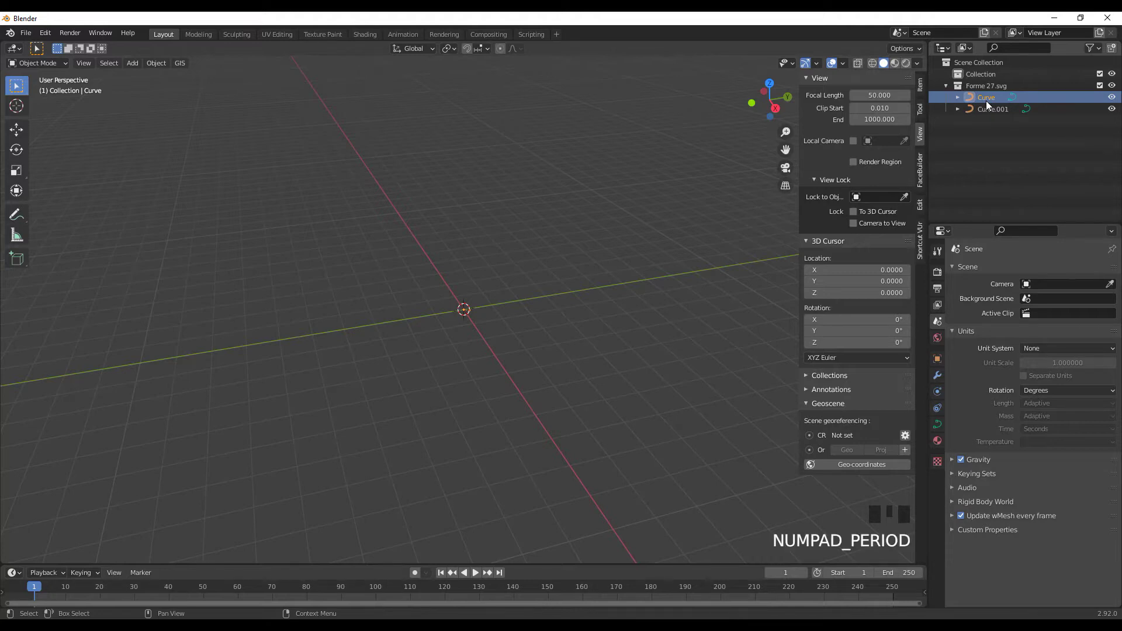
left_click(993, 110)
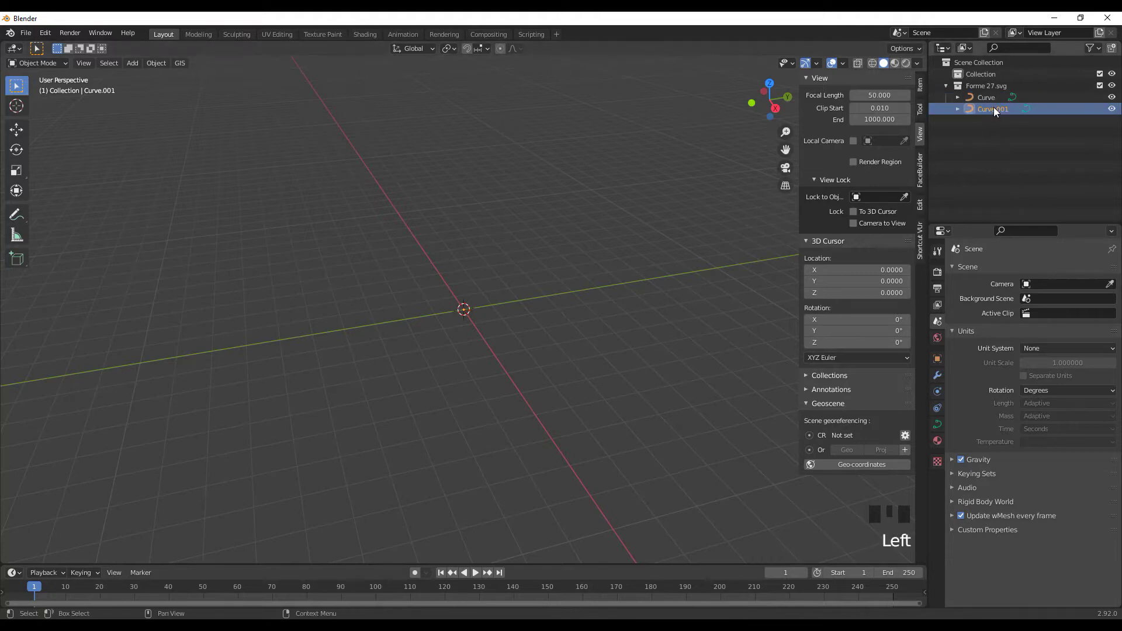
key("KP_Decimal")
left_click(443, 299)
scroll(444, 300, "up", 3)
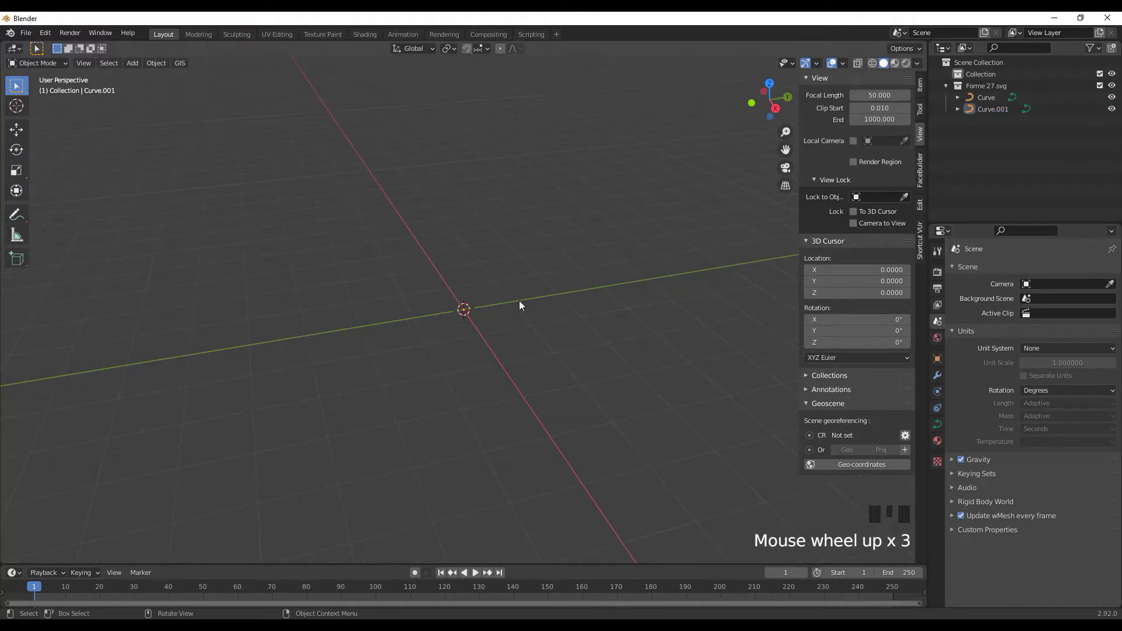
left_click(986, 100)
key("KP_Decimal")
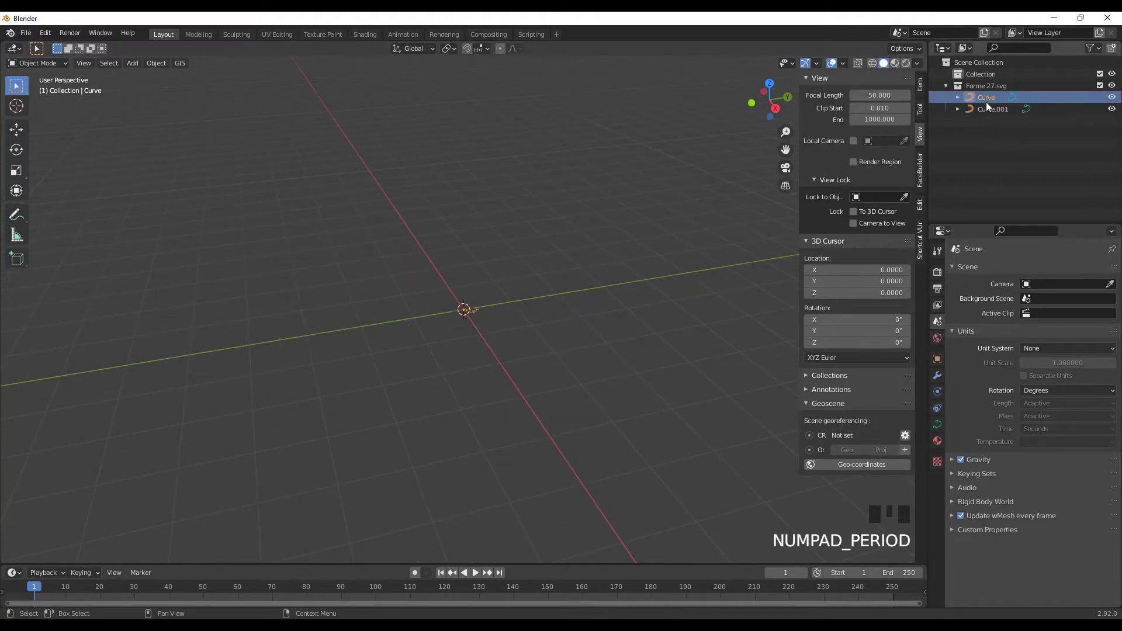
- Select both imported curves together, frame them in the viewport and view the drawing from above
scroll(486, 302, "up", 5)
left_click(479, 314)
middle_click_drag(477, 319, 437, 327)
left_click_drag(426, 272, 568, 349)
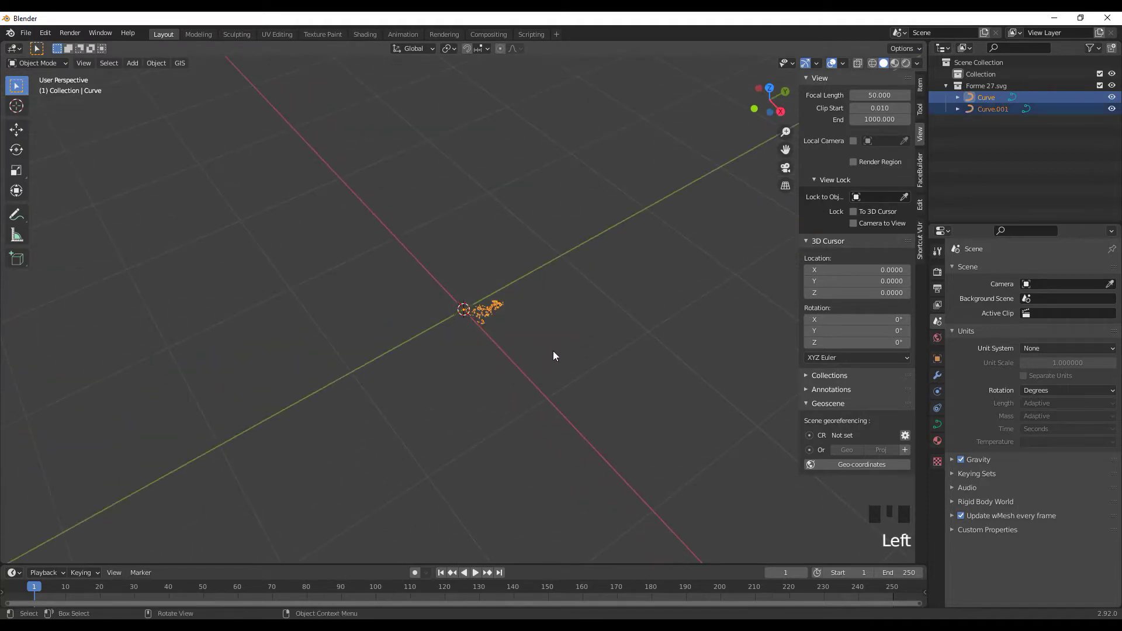
key("KP_Decimal")
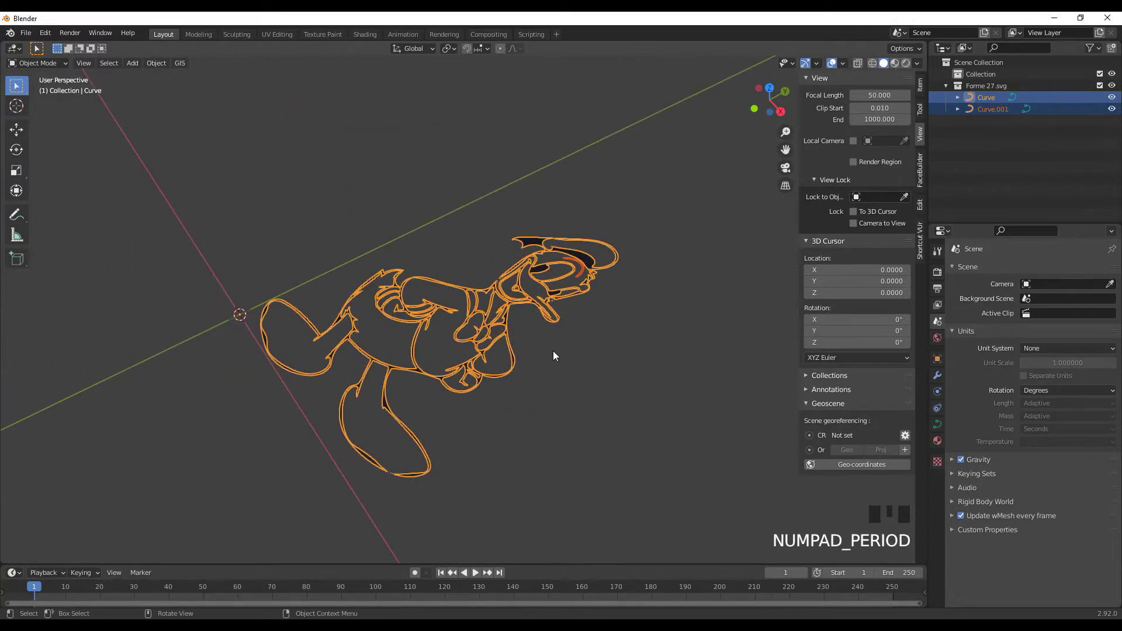
scroll(200, 210, "down", 3)
middle_click_drag(201, 210, 306, 345)
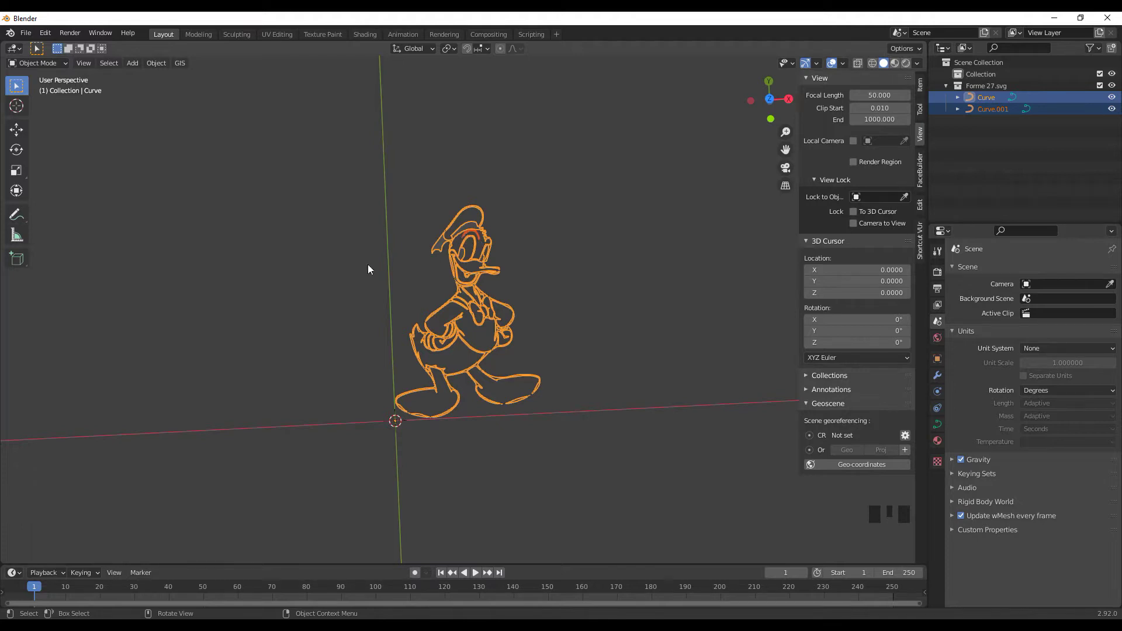
- Select both imported curves and join them into a single curve object
left_click(353, 315)
mouse_move(353, 316)
middle_mouse_down()
mouse_move(348, 284)
mouse_move(352, 299)
middle_mouse_up()
mouse_move(353, 173)
left_mouse_down()
mouse_move(355, 223)
mouse_move(662, 475)
left_mouse_up()
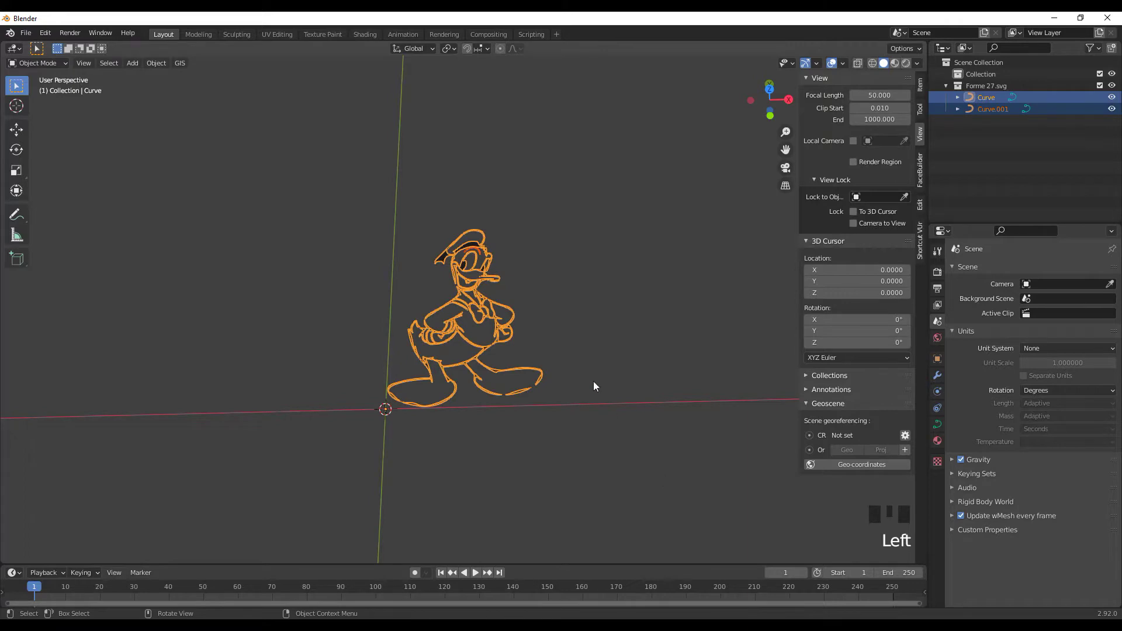
left_click(155, 63)
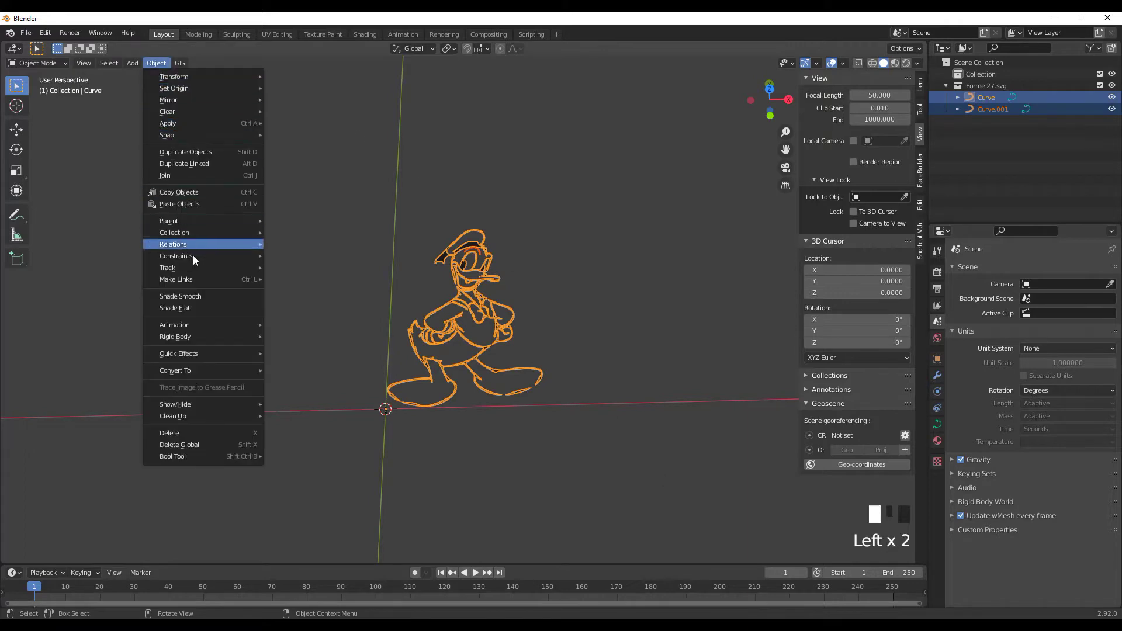
left_click(170, 177)
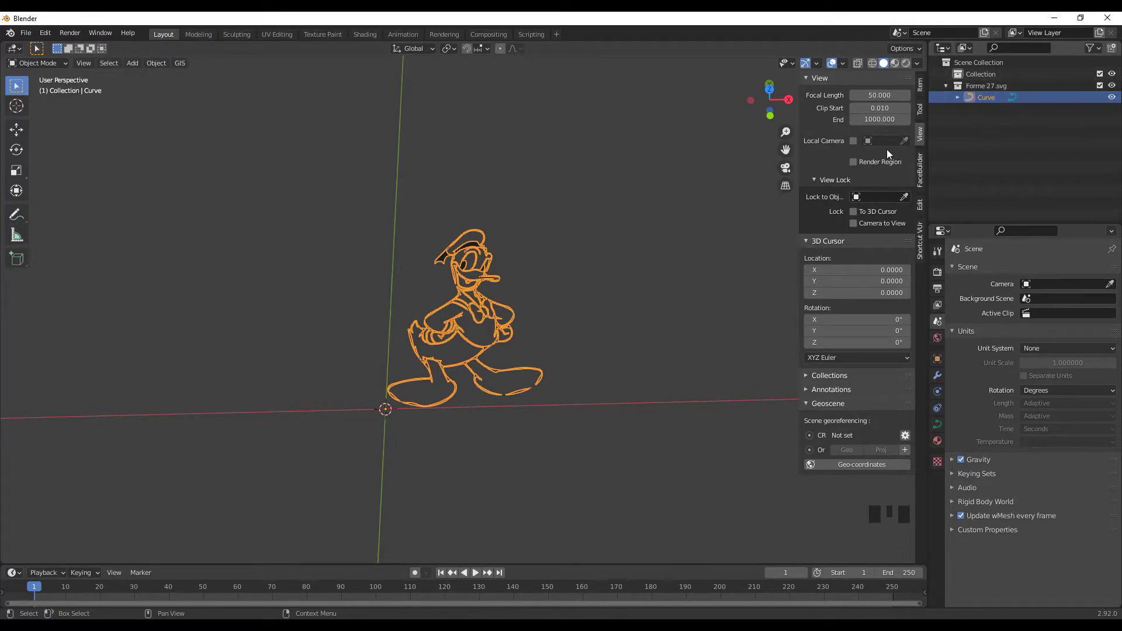
key("Tab")
key("Tab")
- Remove the SVGMat material from the joined curve
left_click(561, 290)
middle_click_drag(561, 290, 493, 253)
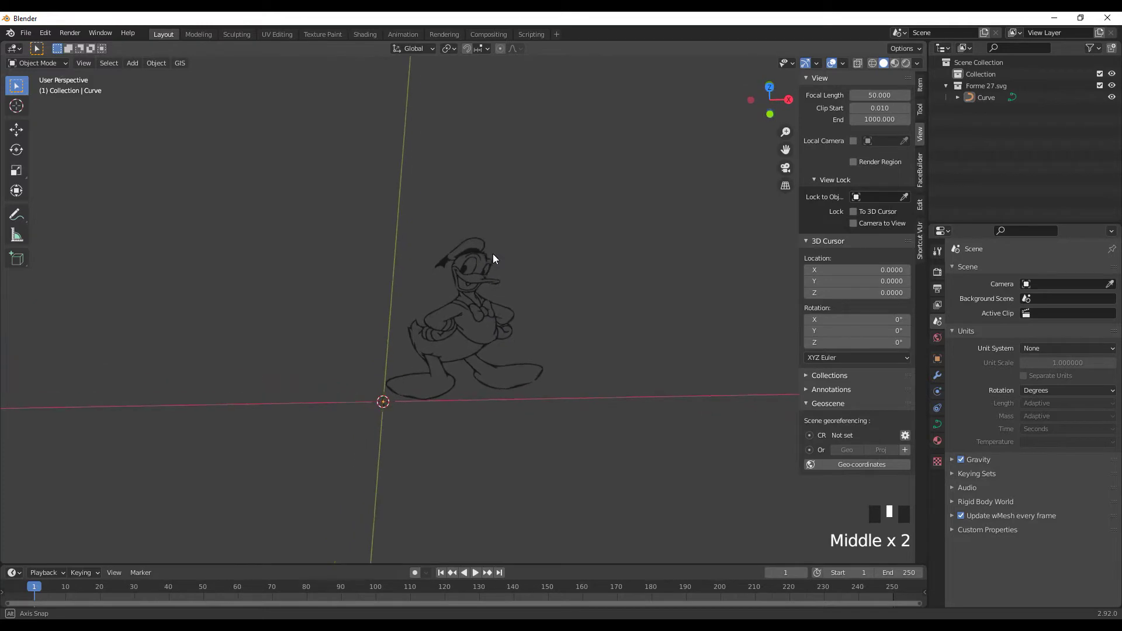
left_click(937, 462)
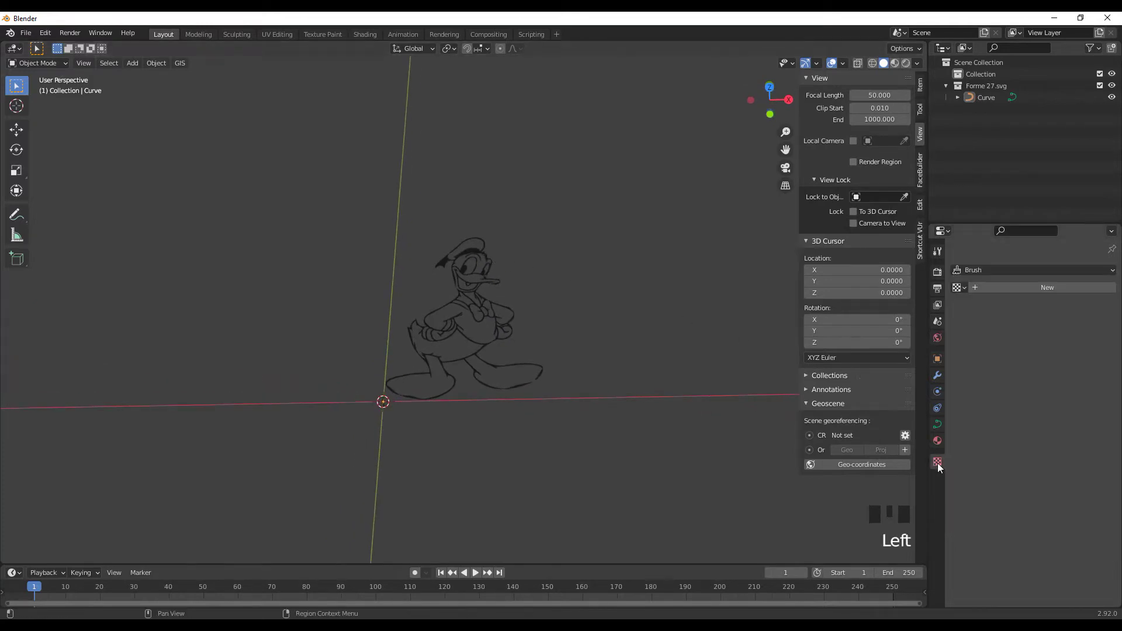
left_click(937, 441)
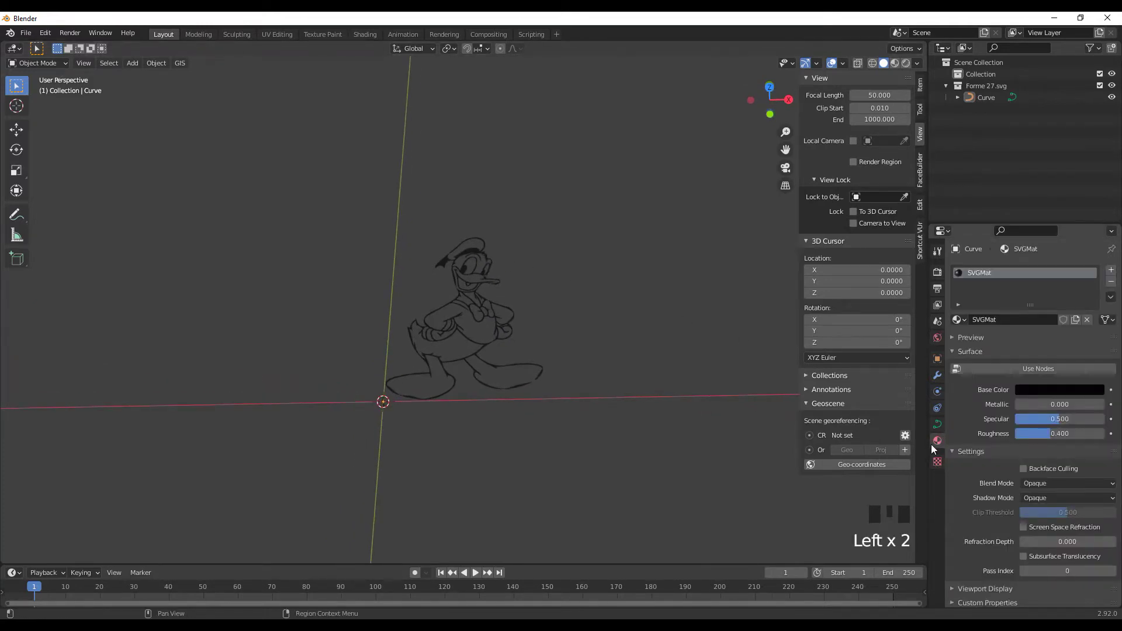
left_click(1110, 283)
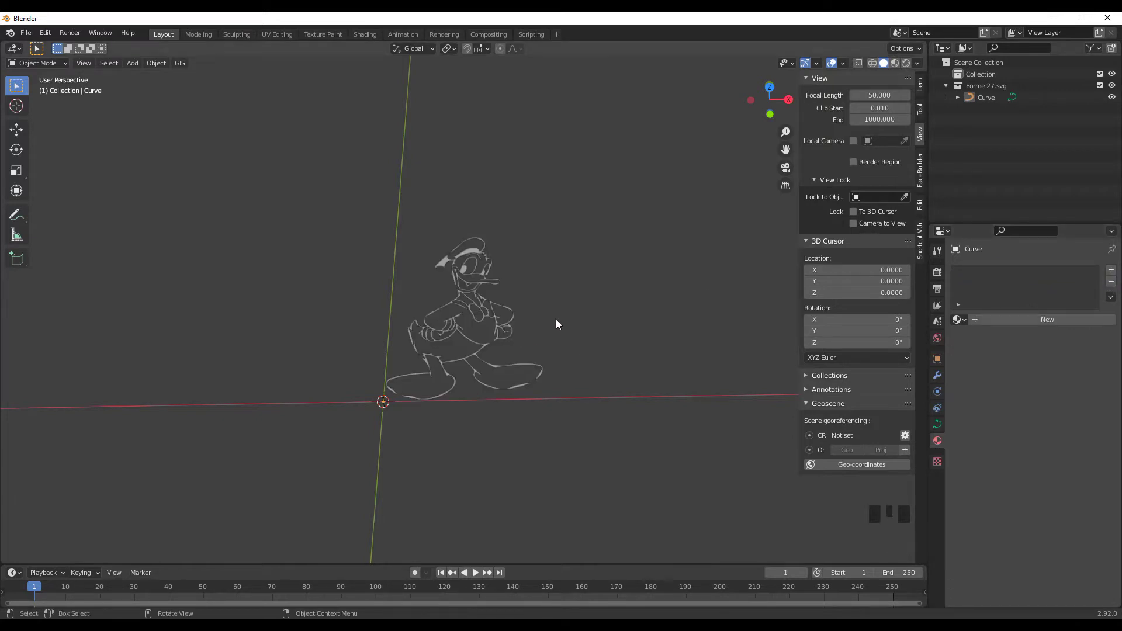
- Inspect the duck drawing's outlines up close in solid shading
middle_click_drag(538, 326, 530, 349)
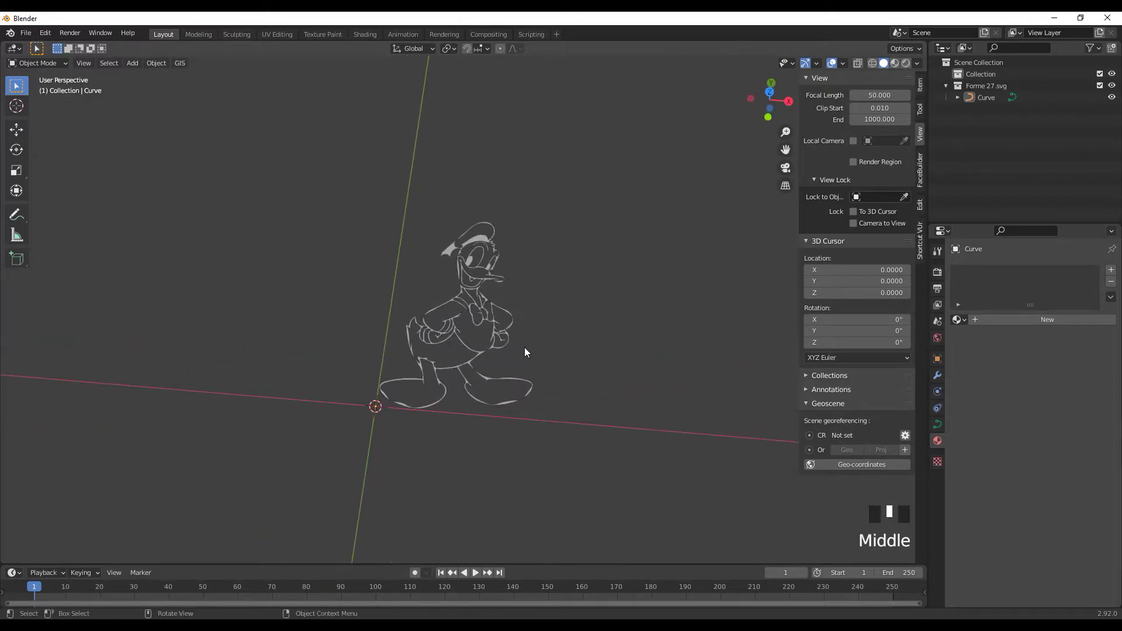
key("z")
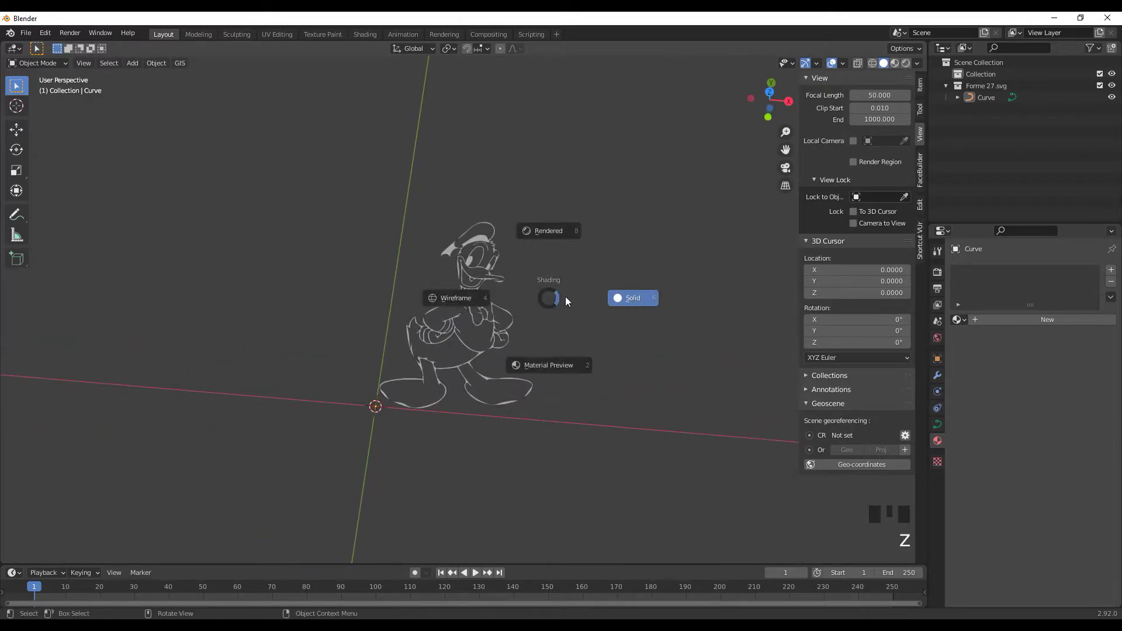
mouse_move(633, 291)
middle_mouse_down()
mouse_move(571, 318)
mouse_move(576, 251)
mouse_move(601, 281)
mouse_move(601, 376)
mouse_move(589, 320)
mouse_move(627, 307)
mouse_move(629, 283)
mouse_move(630, 339)
mouse_move(618, 324)
mouse_move(631, 286)
mouse_move(616, 295)
middle_mouse_up()
scroll(506, 319, "up", 2)
scroll(508, 318, "up", 4)
scroll(628, 304, "down", 3)
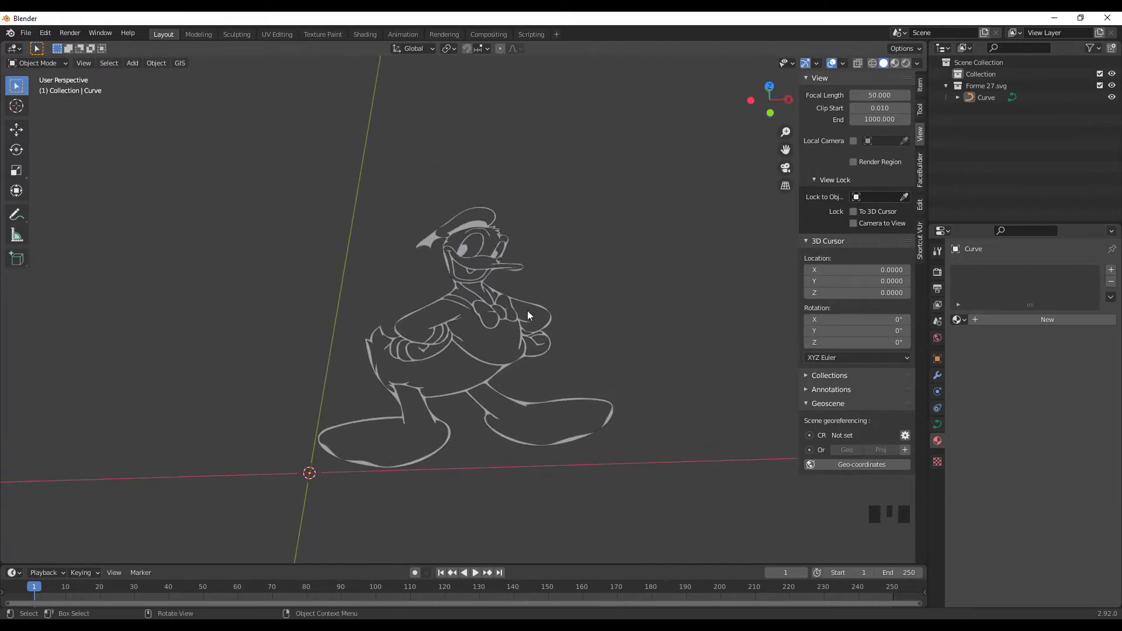
middle_click_drag(572, 257, 457, 299)
- Open the duck curve in Edit Mode and bring the control points of the right-hand foot's outline up close
left_click(439, 299)
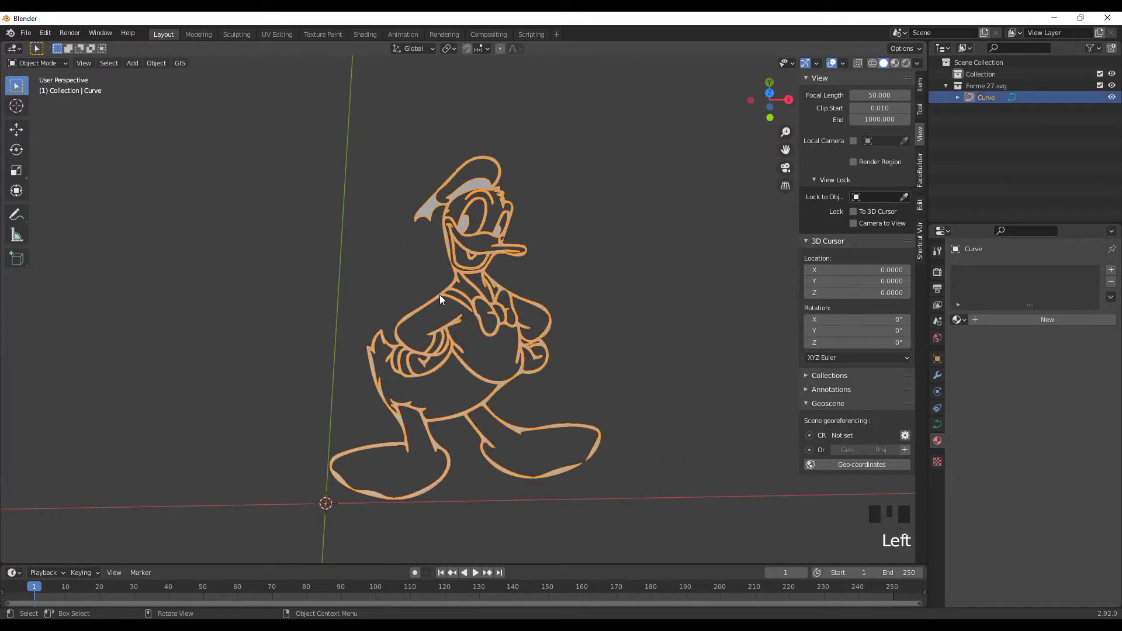
key("Tab")
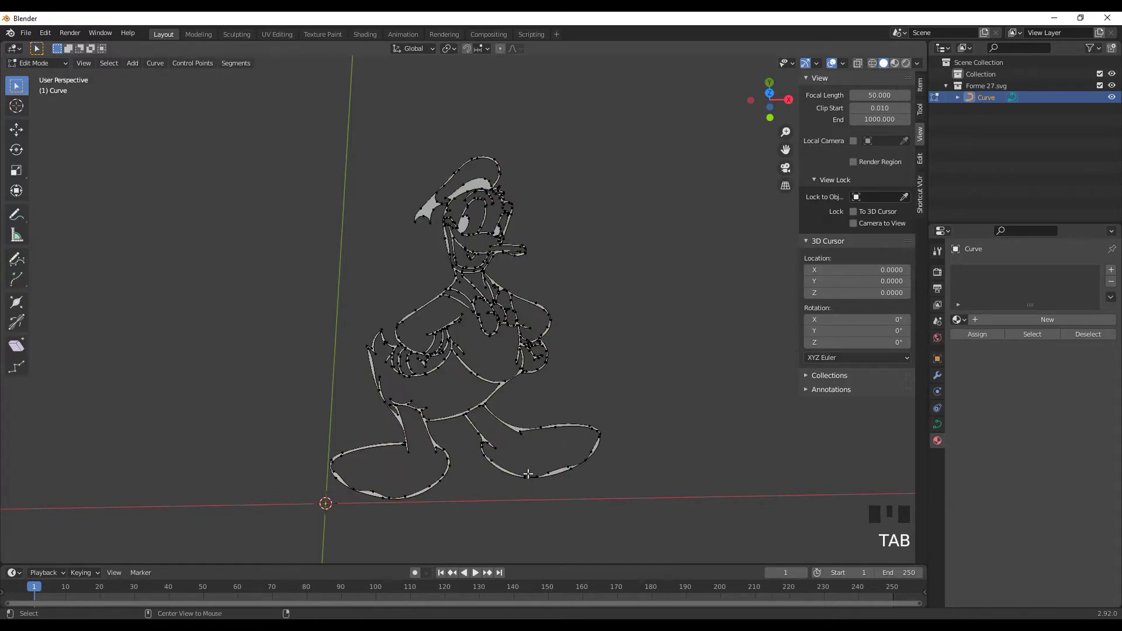
middle_click(540, 495, "alt")
scroll(496, 266, "up", 7)
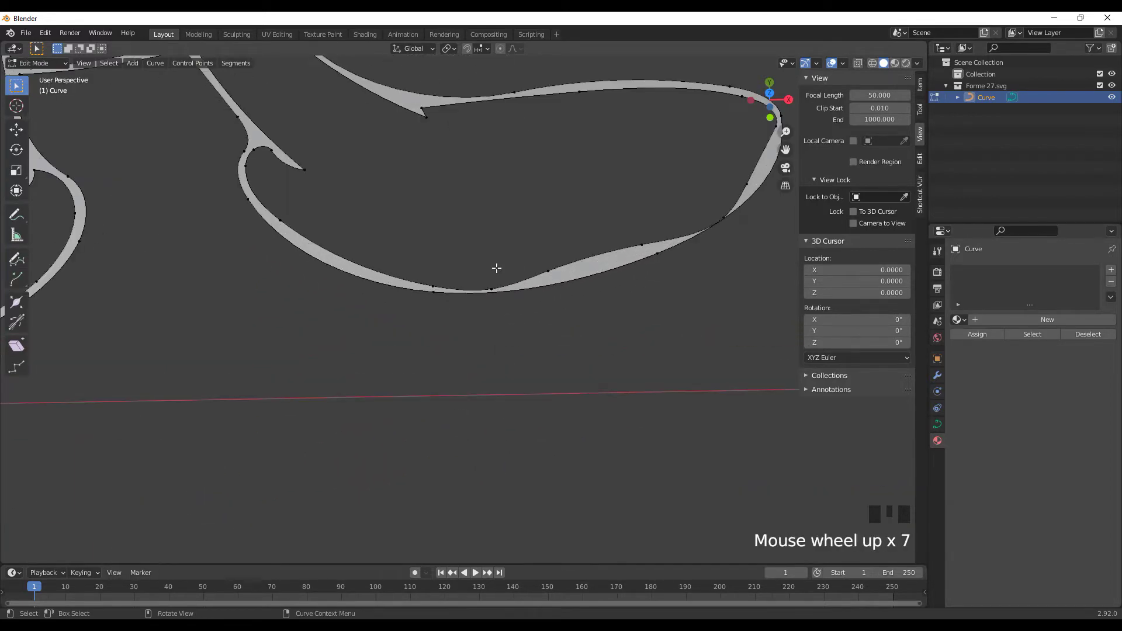
scroll(496, 268, "down", 3)
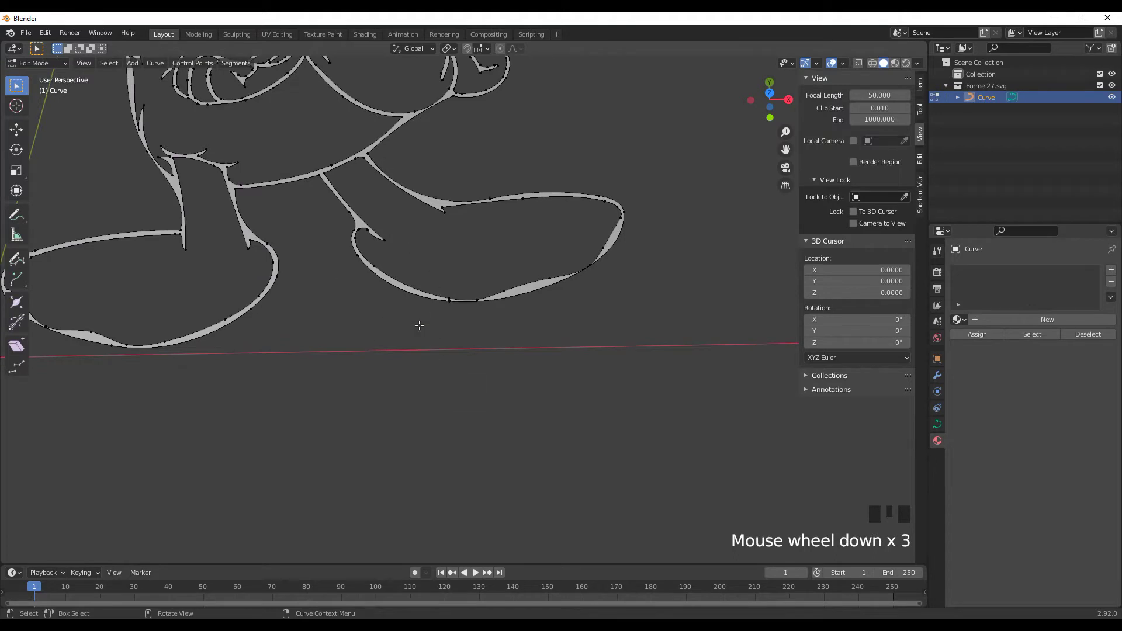
scroll(417, 298, "down", 2)
scroll(430, 276, "up", 3)
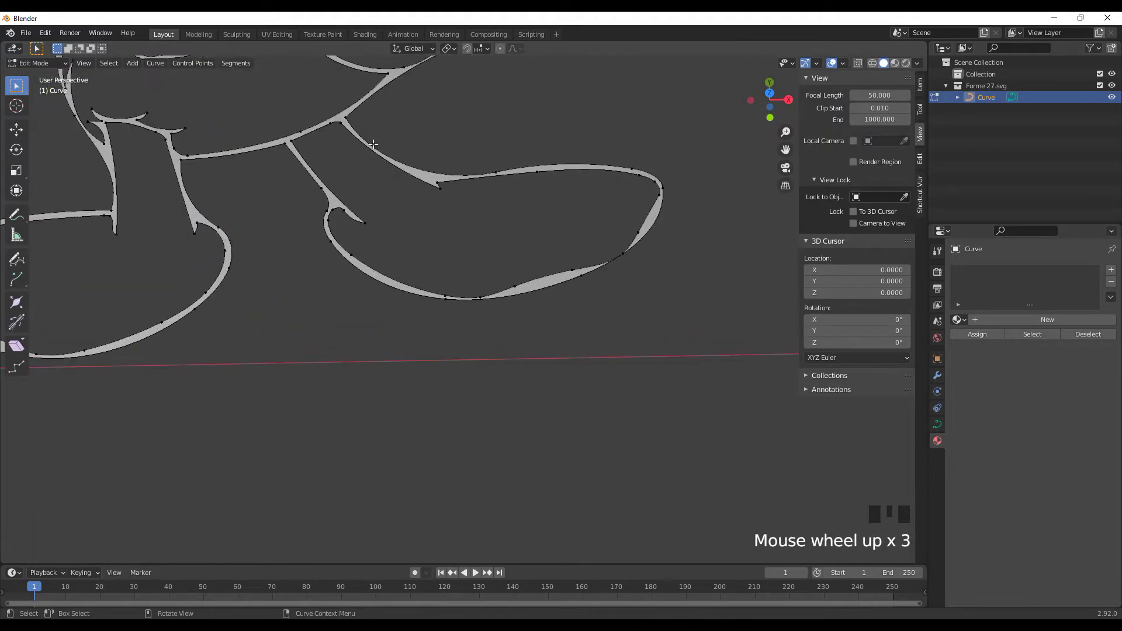
scroll(368, 172, "down", 6)
scroll(373, 169, "up", 4)
scroll(374, 170, "up", 5)
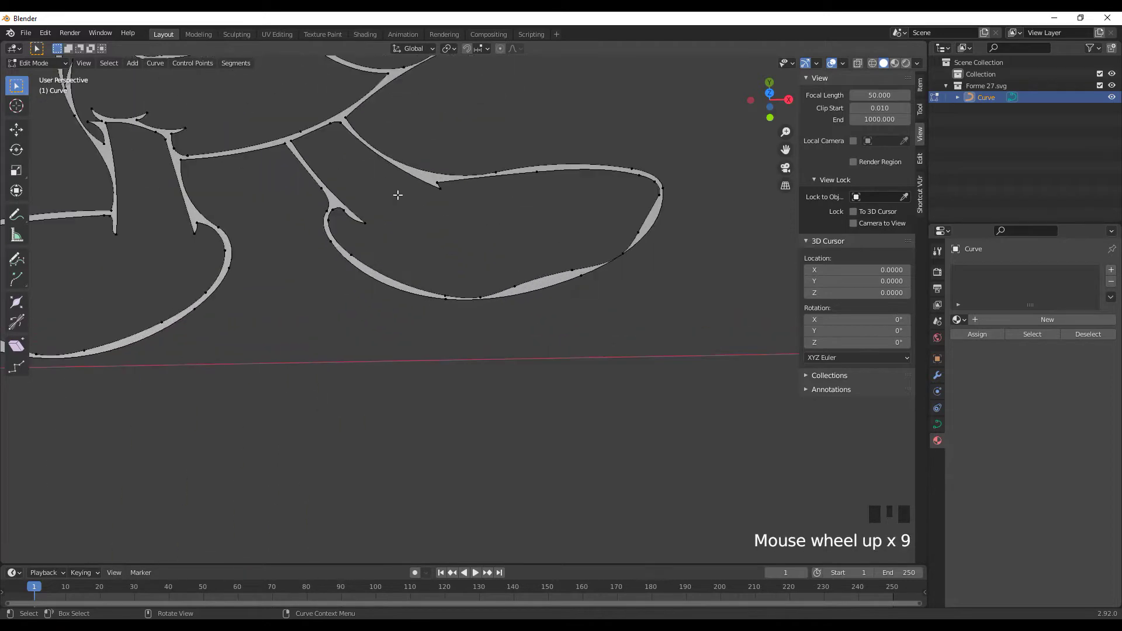
- Move the inner control points along the sole of the right-hand foot inward to thicken the thin stretch of outline
left_click(447, 296)
key("g")
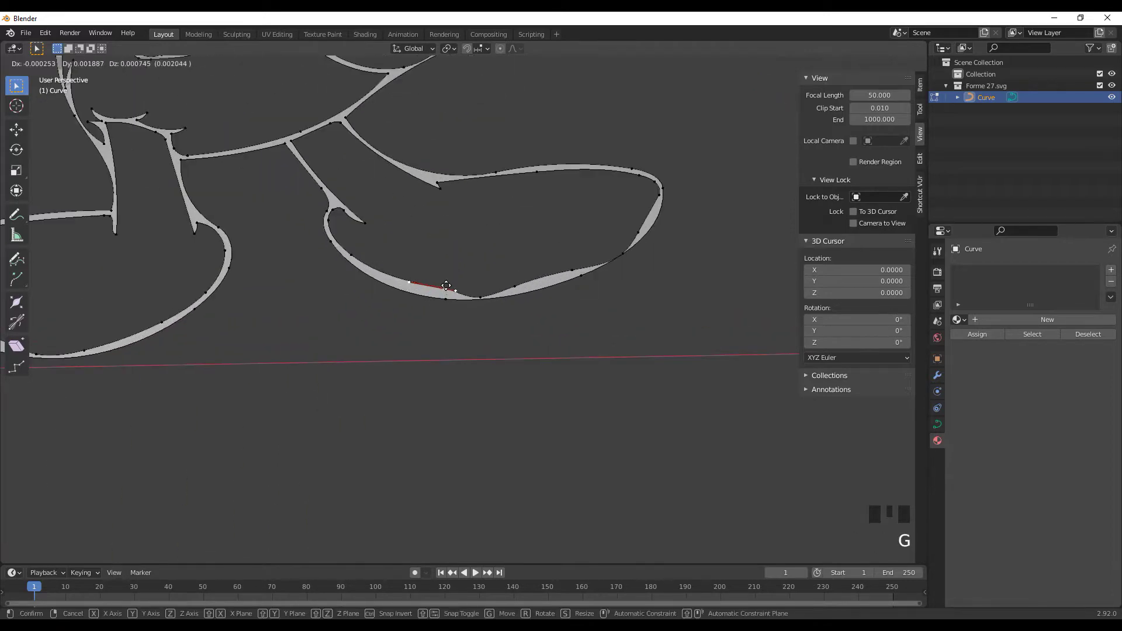
left_click(451, 289)
key("g")
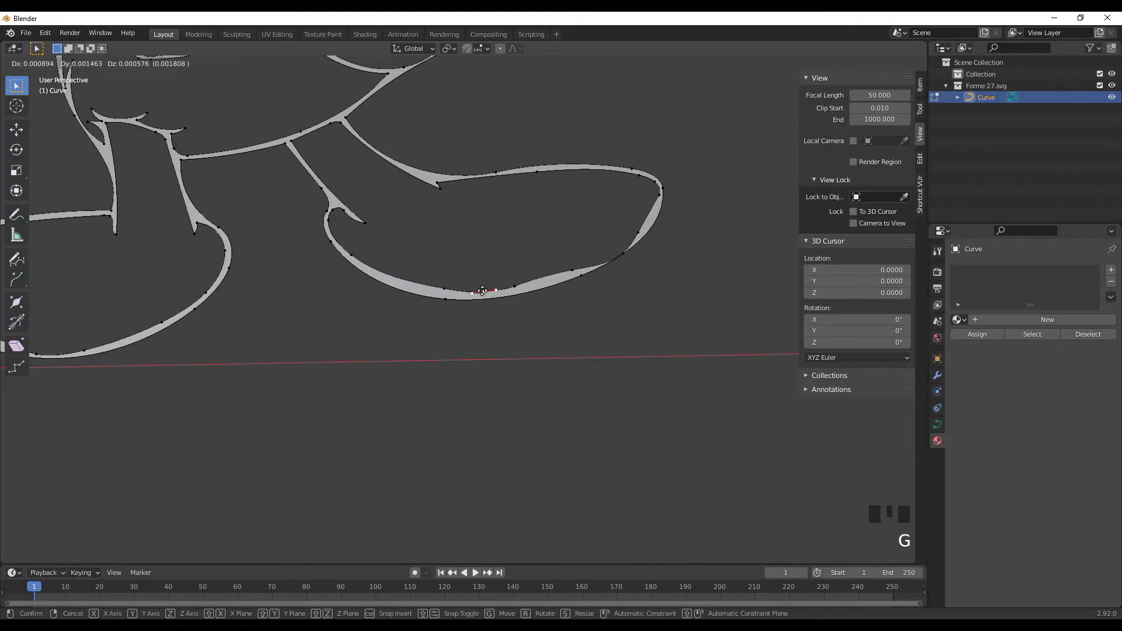
left_click(559, 278)
left_click(569, 270)
key("space")
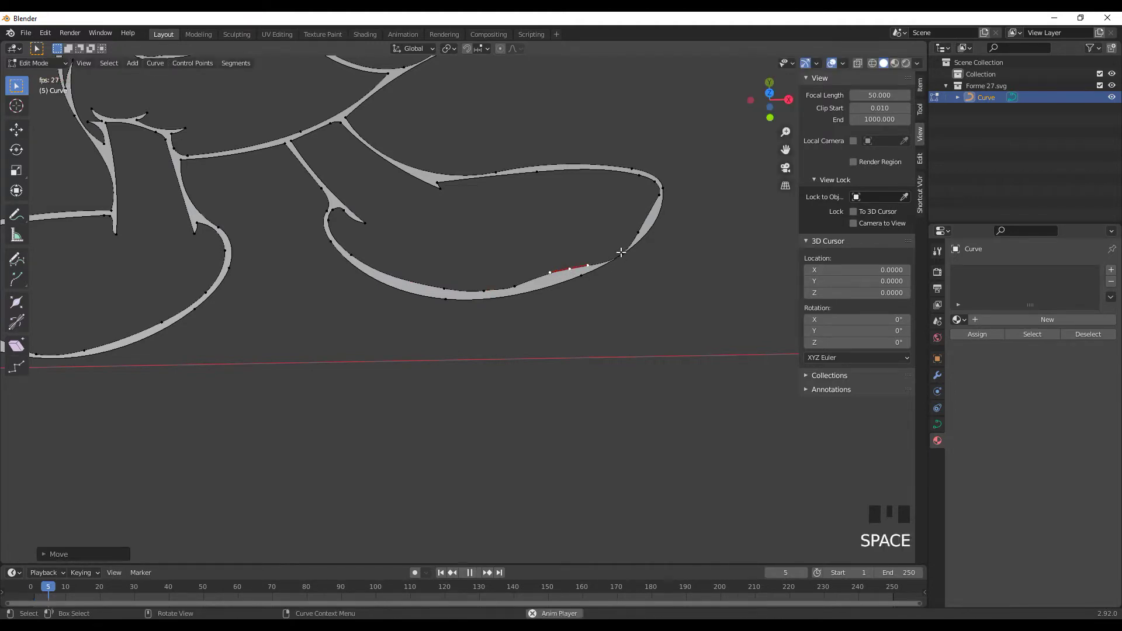
key("space")
- Move the inner control point at the crossing near the toe of the right-hand foot inward to open up the pinched outline
middle_click(613, 257, "alt")
scroll(373, 321, "up", 4)
scroll(370, 327, "down", 1)
scroll(371, 327, "down", 2)
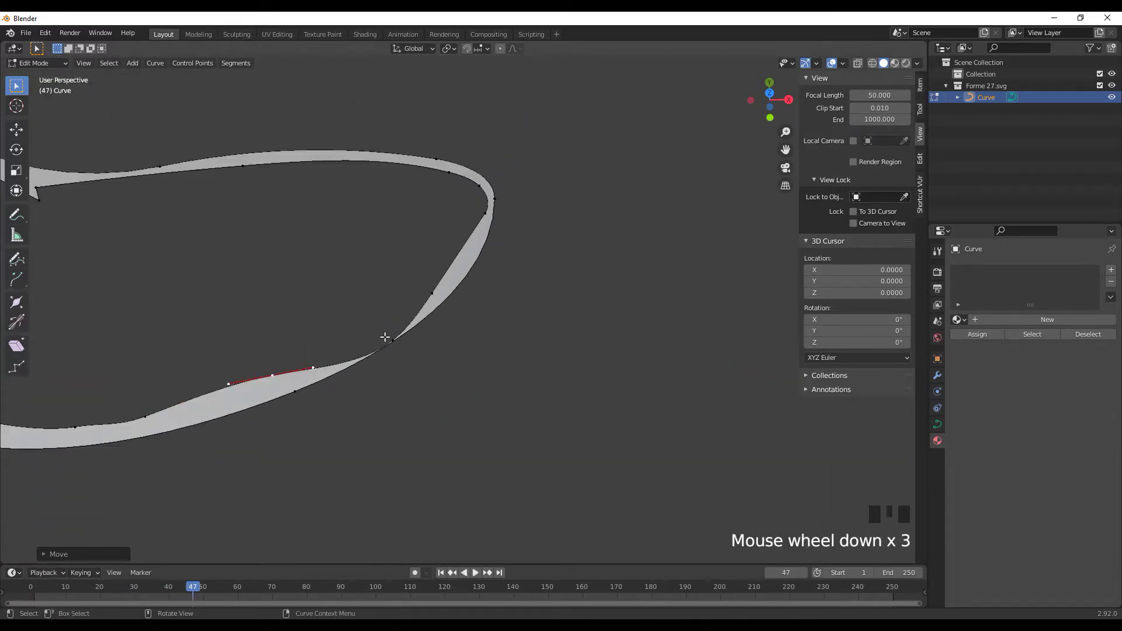
left_click(393, 340)
key("g")
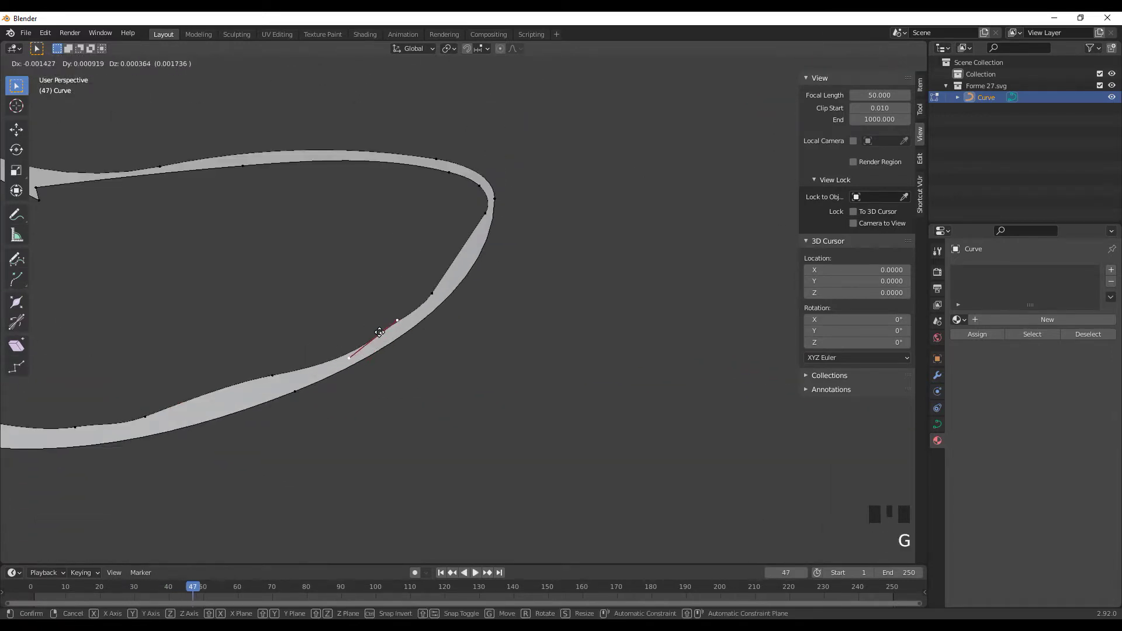
left_click(375, 328)
scroll(376, 327, "down", 3)
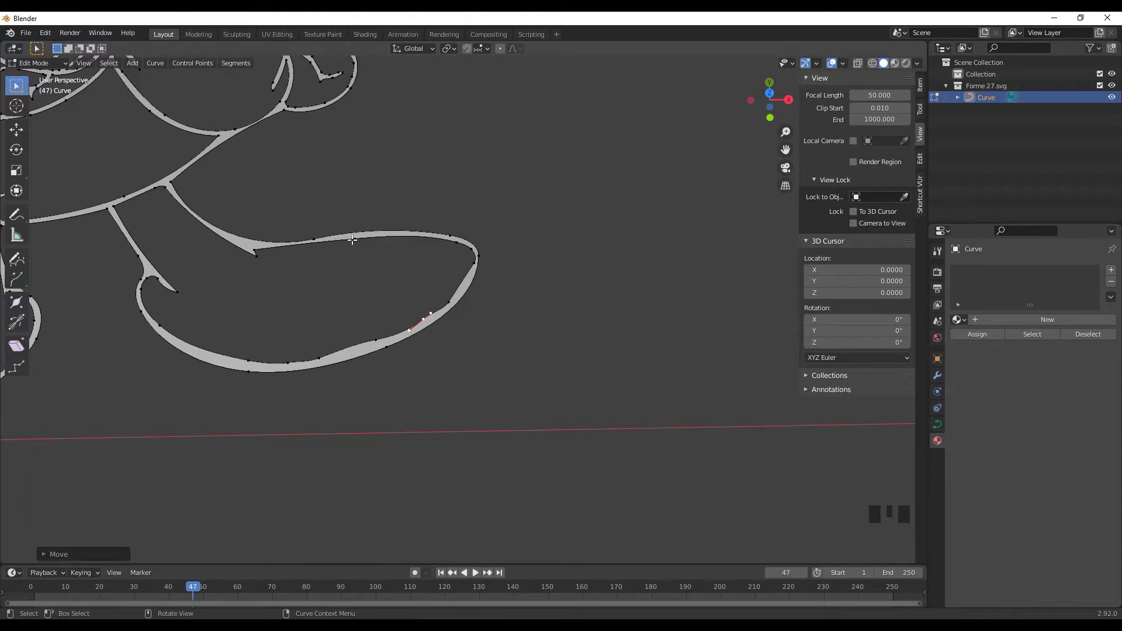
scroll(260, 249, "up", 1)
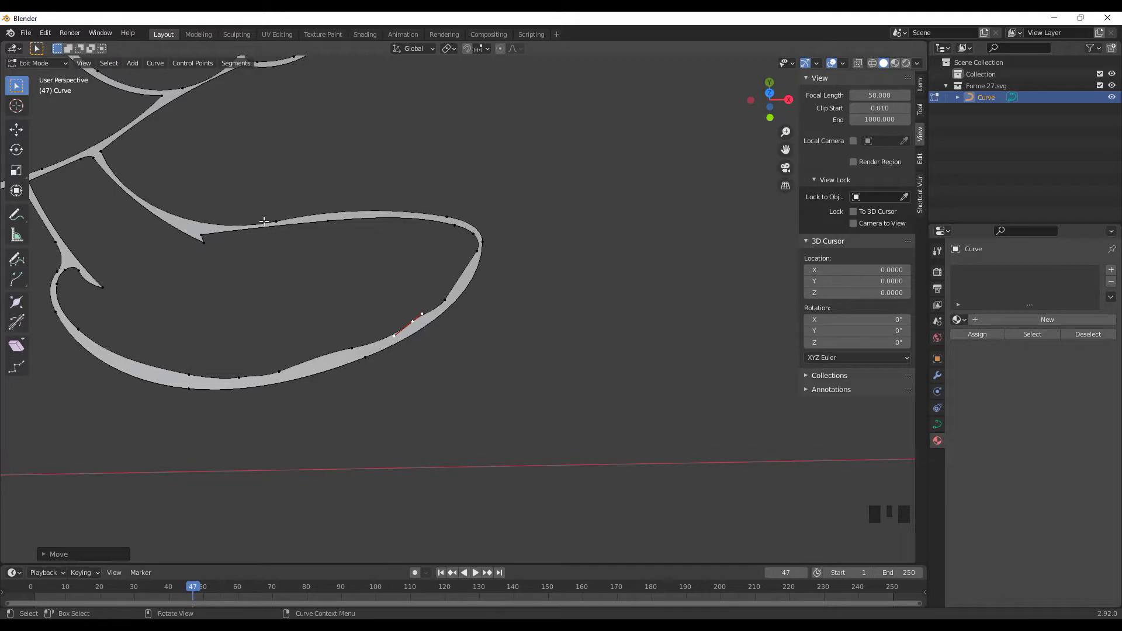
scroll(249, 234, "down", 1)
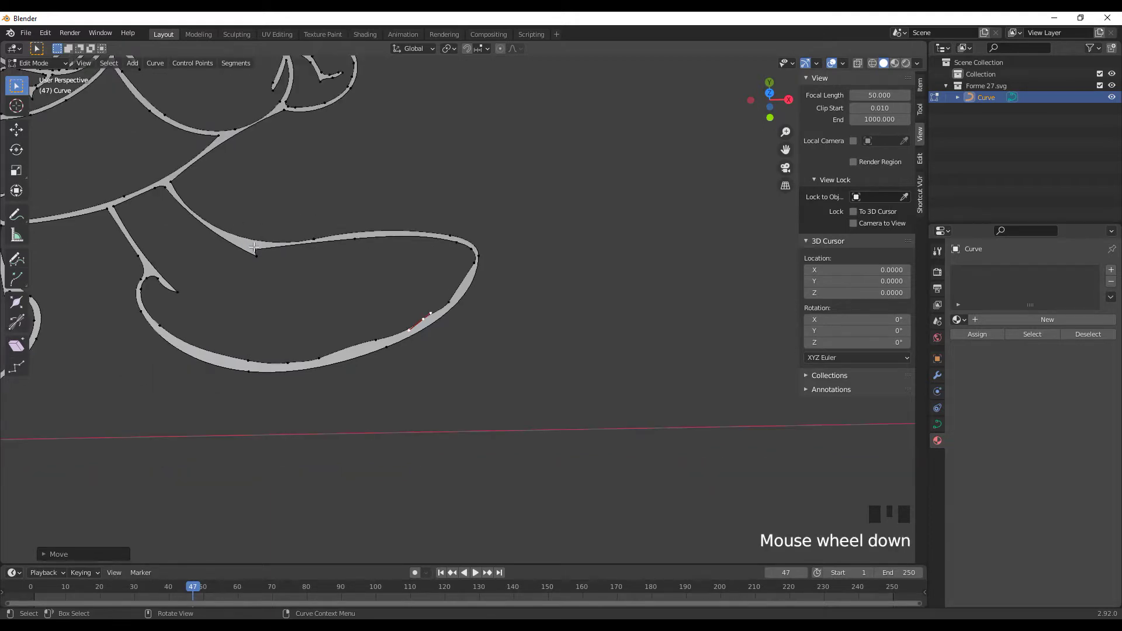
- Shift the notch's inner corner point at the right-hand foot's upper edge and pull its handle downward to widen the thin outline
middle_click(346, 267, "alt")
scroll(477, 300, "up", 5)
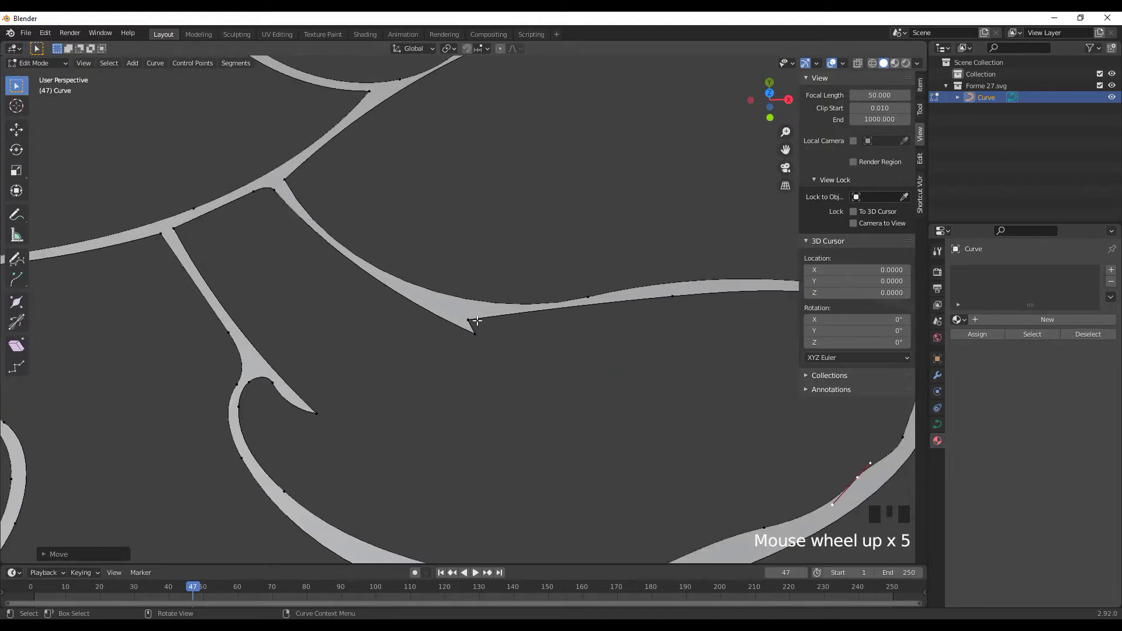
left_click(470, 317)
key("g")
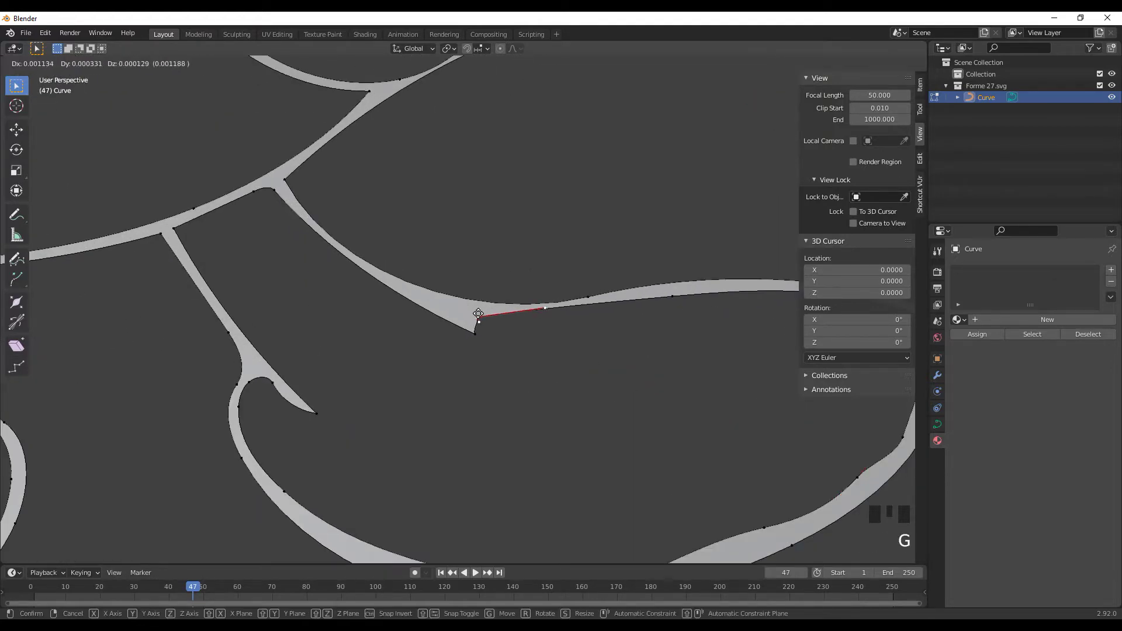
left_click(546, 319)
left_click(548, 320)
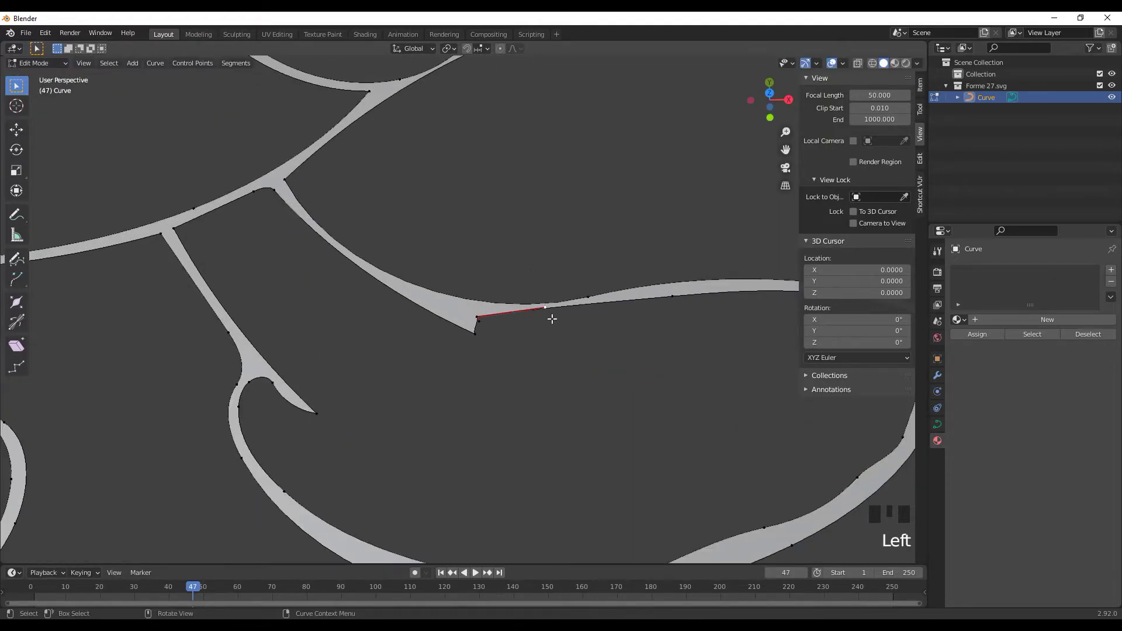
key("g")
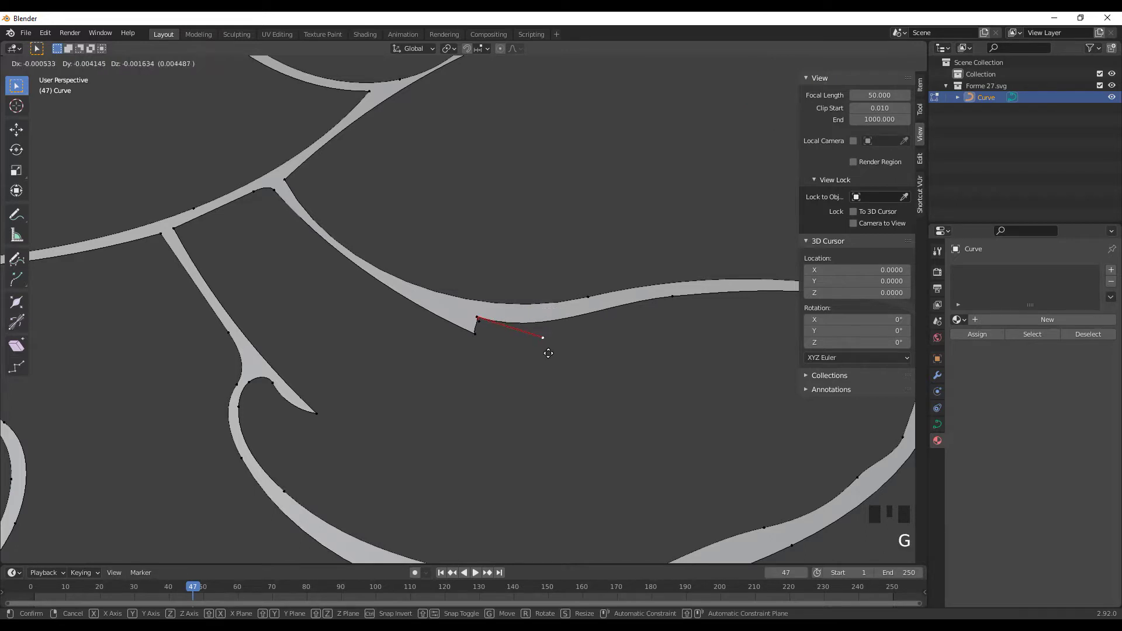
left_click(559, 347)
- Lower the near handle of the next inner point along the right-hand foot's upper edge to smooth the thickened outline
left_click(668, 296)
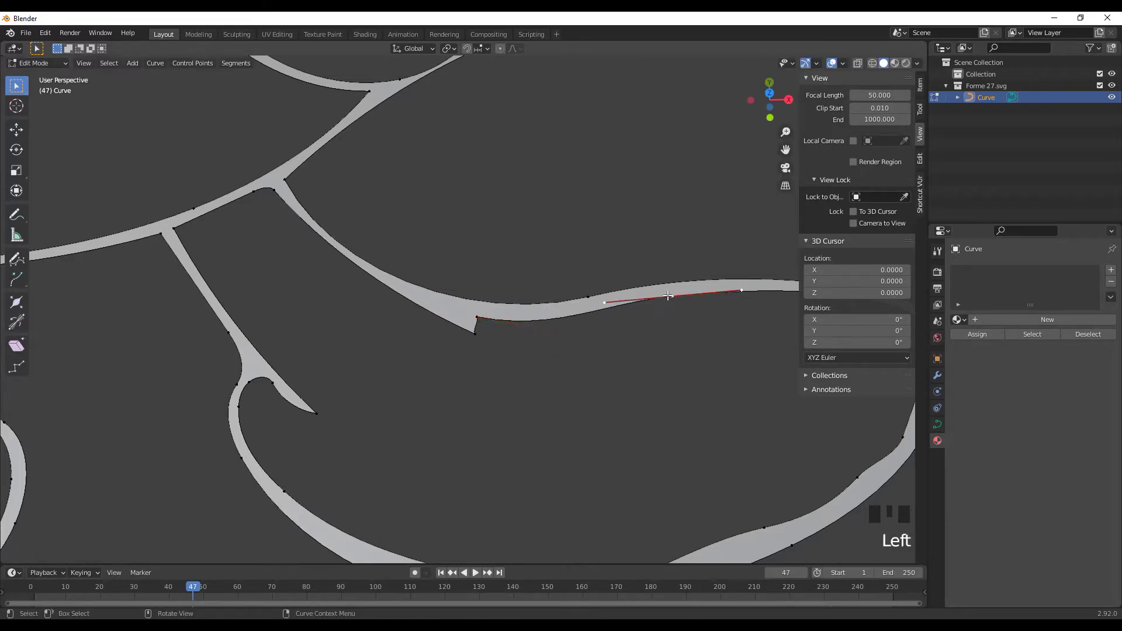
left_click(604, 299)
key("g")
left_click(601, 307)
scroll(598, 313, "down", 3)
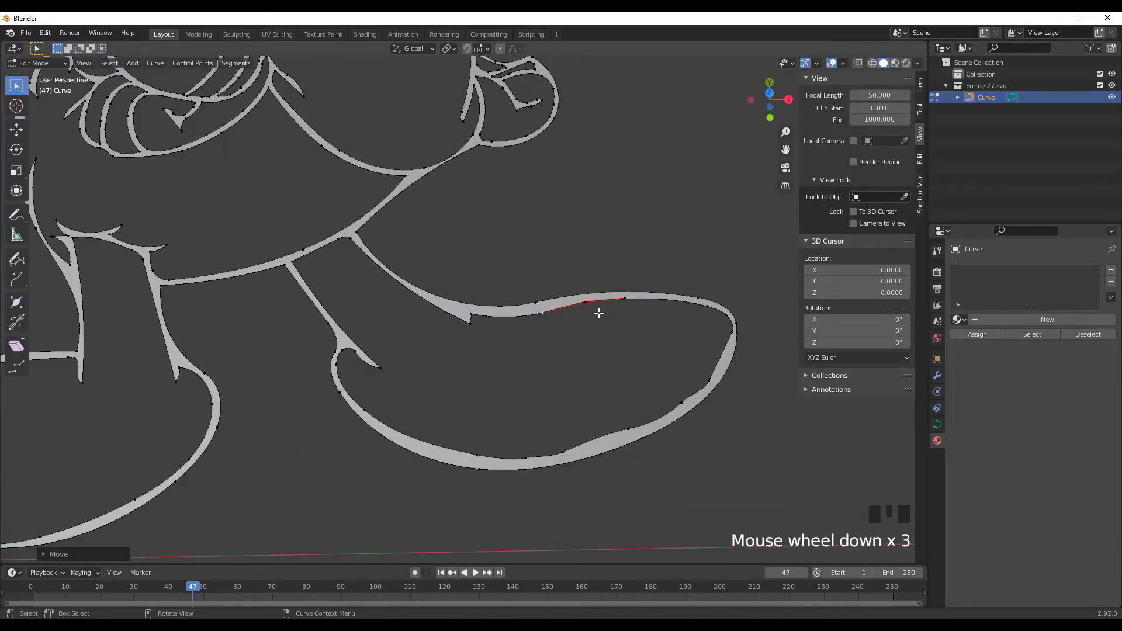
- Move the inner control points around the toe tip of the right-hand foot inward to thicken the outline there
left_click(703, 306)
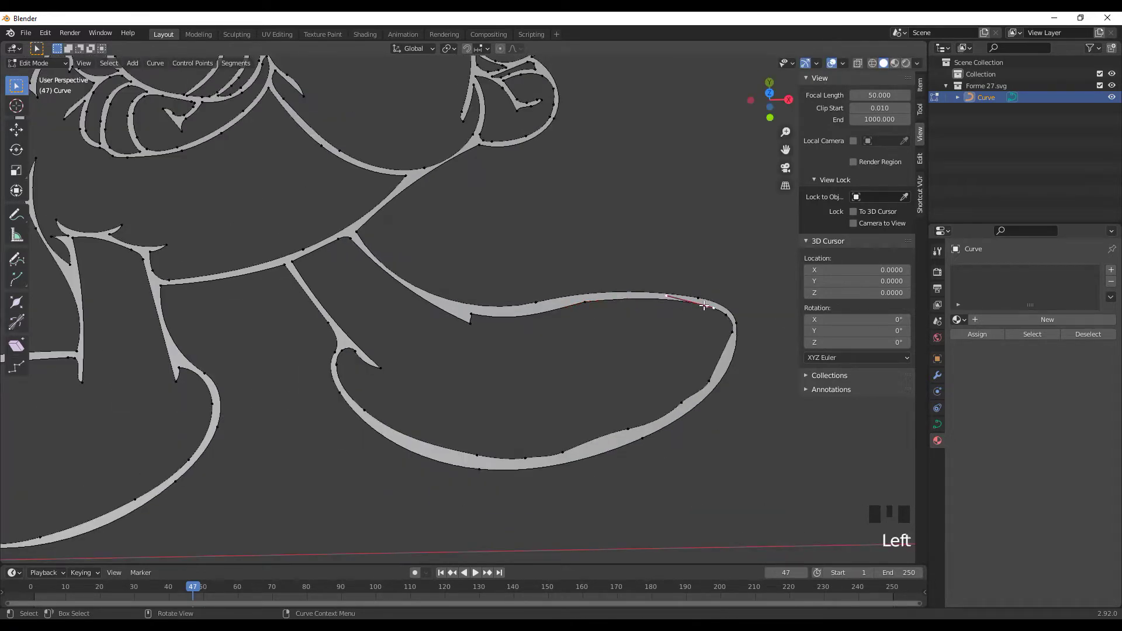
key("g")
left_click(715, 316)
left_click(714, 317)
key("g")
key("g")
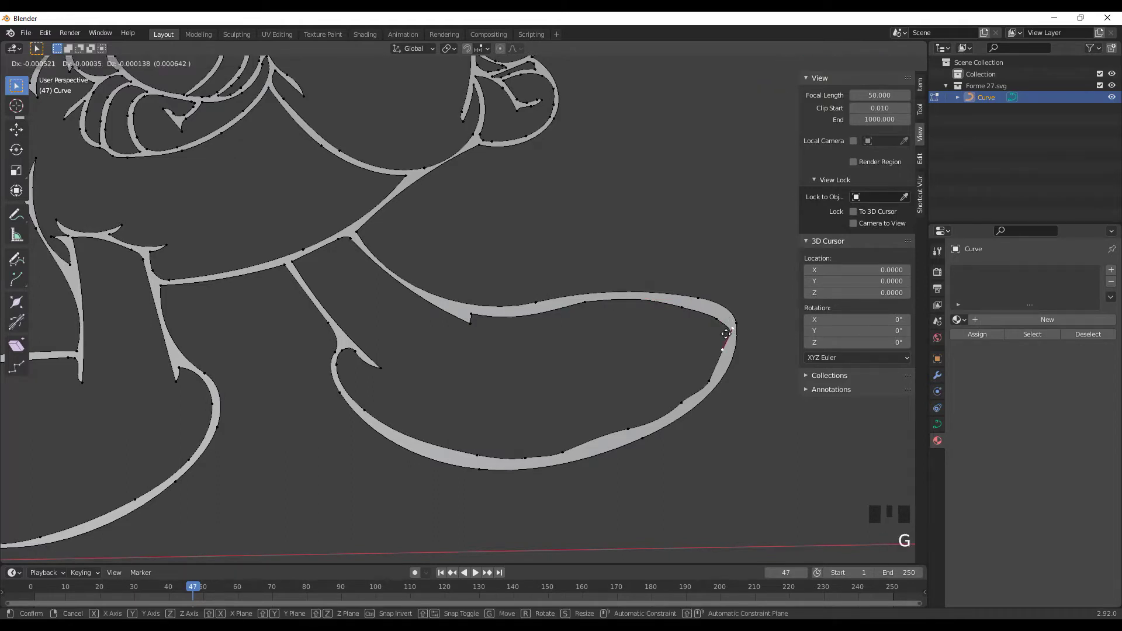
left_click(722, 375)
key("g")
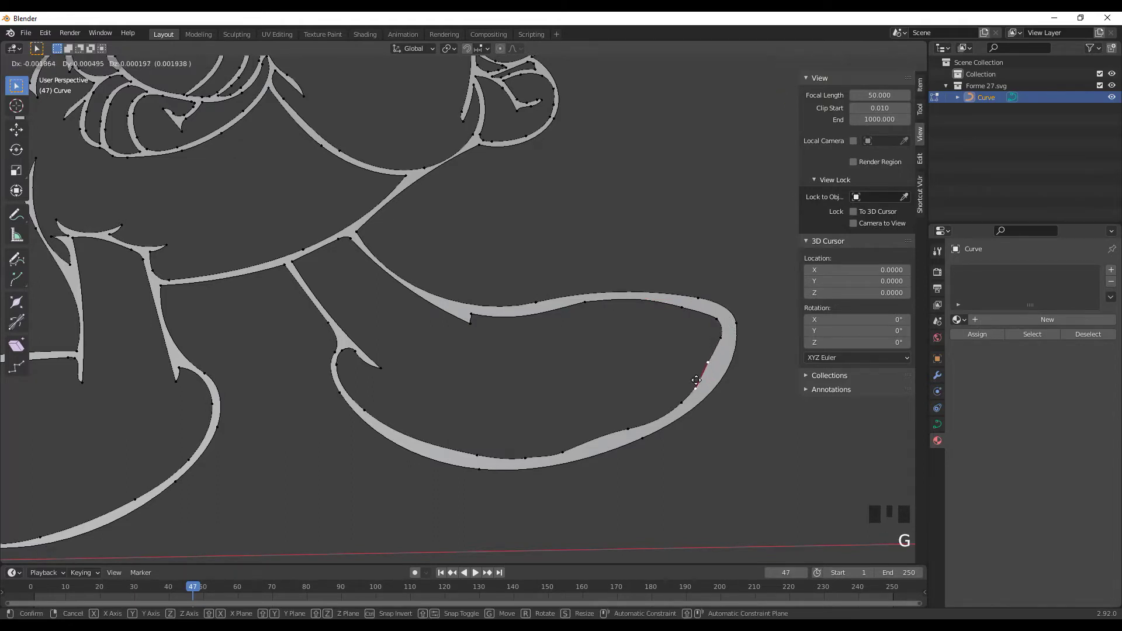
left_click(645, 416)
- Adjust the inner control points and handle along the sole of the right-hand foot to even out the outline's thickness
left_click(671, 416)
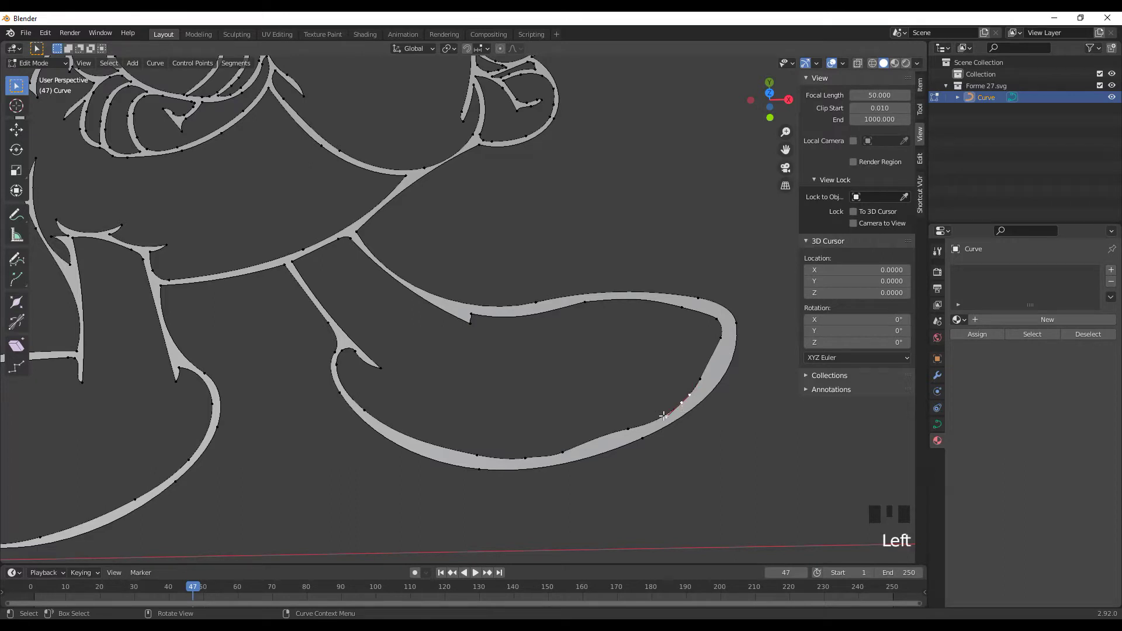
key("g")
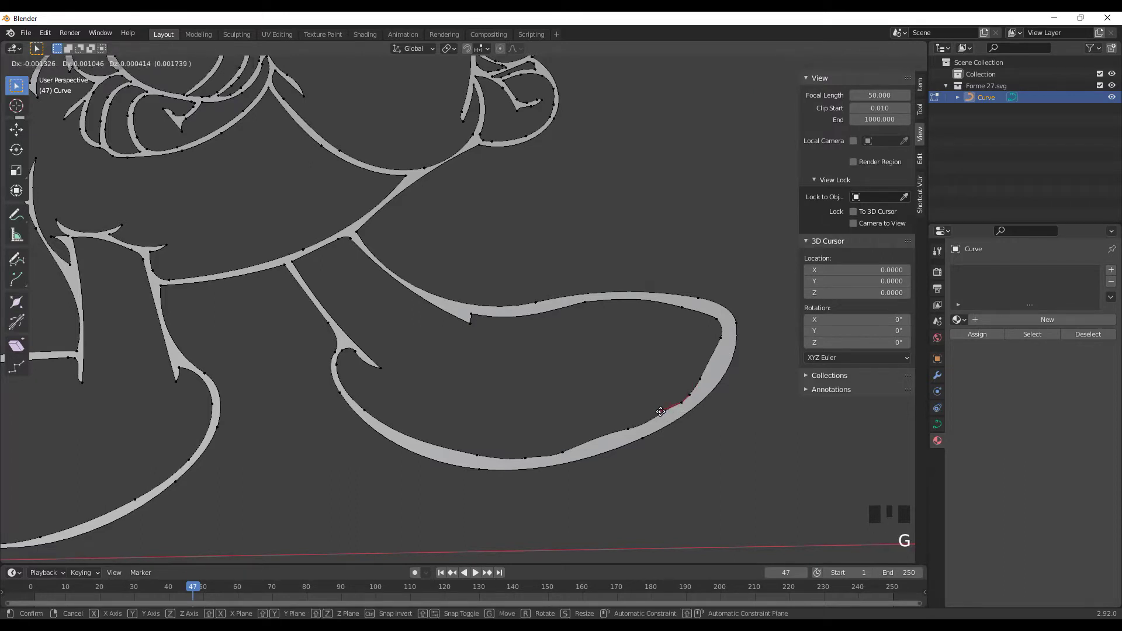
left_click(629, 427)
key("g")
key("g")
left_click(567, 444)
key("g")
left_click(565, 444)
key("g")
left_click(478, 453)
key("g")
- Move the inner control points around the heel of the right-hand foot inward to thicken its curved outline
left_click(408, 432)
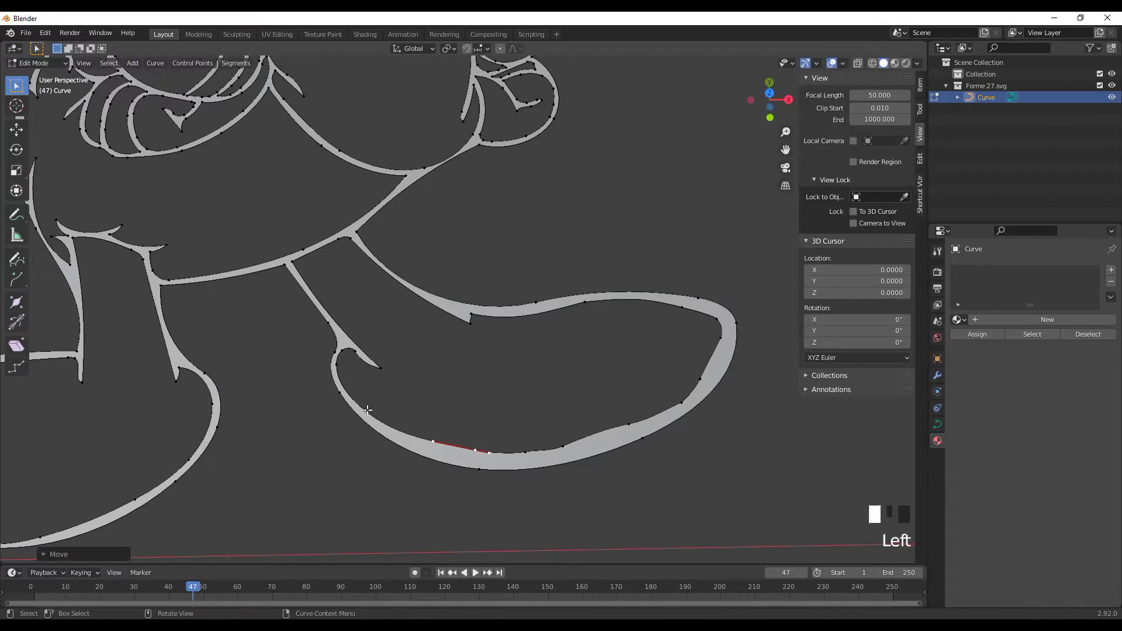
key("g")
left_click(355, 384)
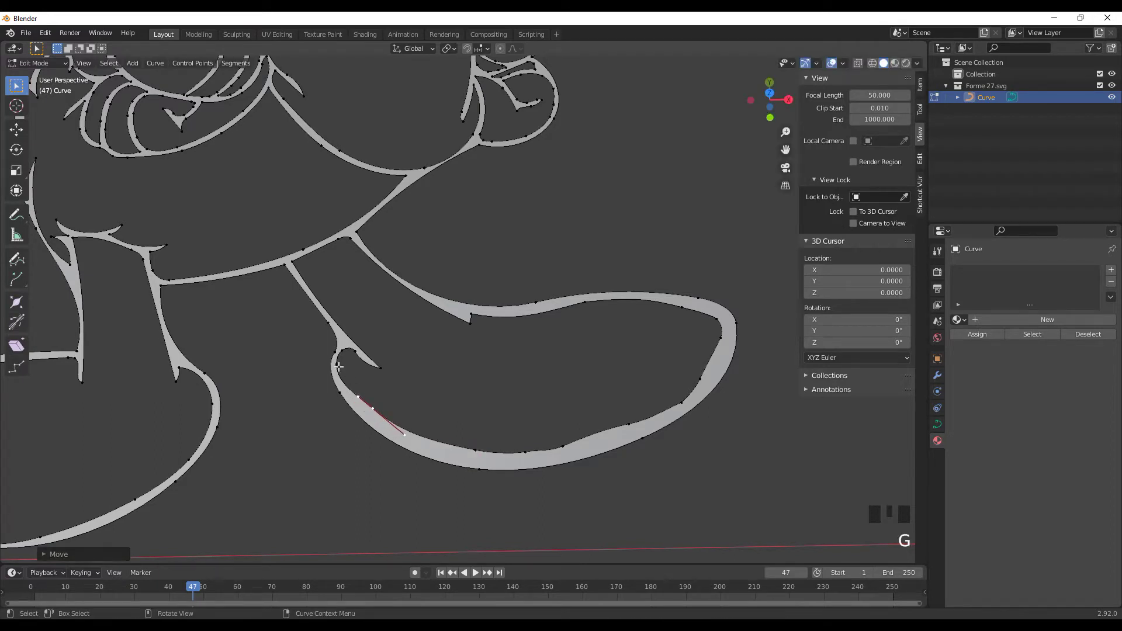
key("g")
left_click(347, 373)
key("g")
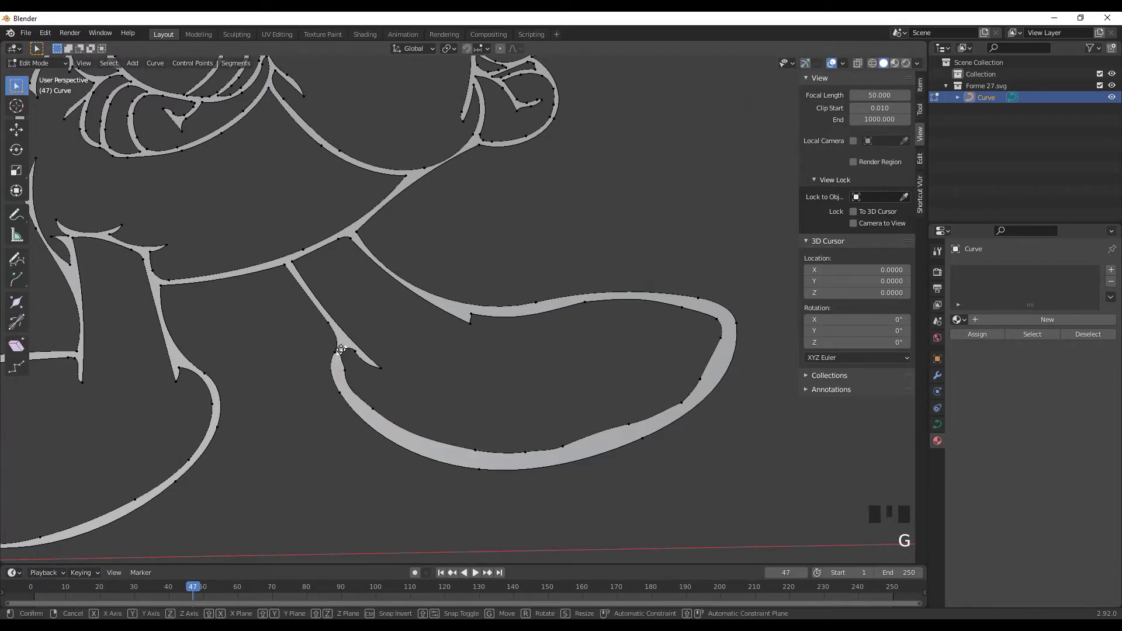
left_click(345, 355)
- Move the inner control point beneath the pointed spur at the right-hand foot's heel downward to thicken the joint
middle_click(358, 341, "alt")
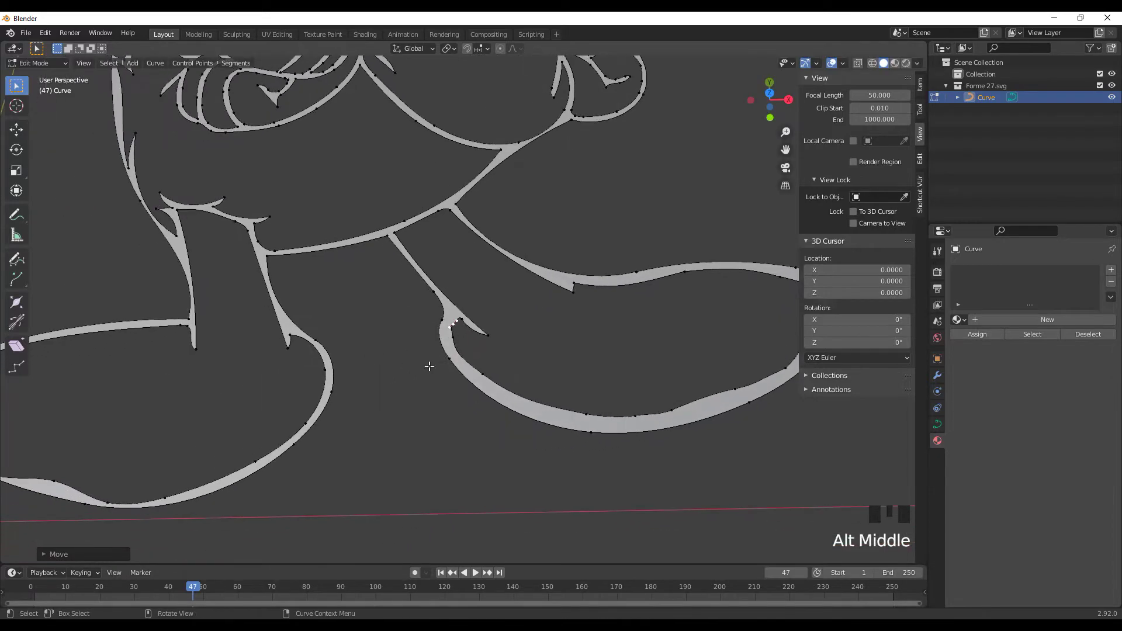
scroll(456, 345, "up", 7)
left_click(457, 345)
key("g")
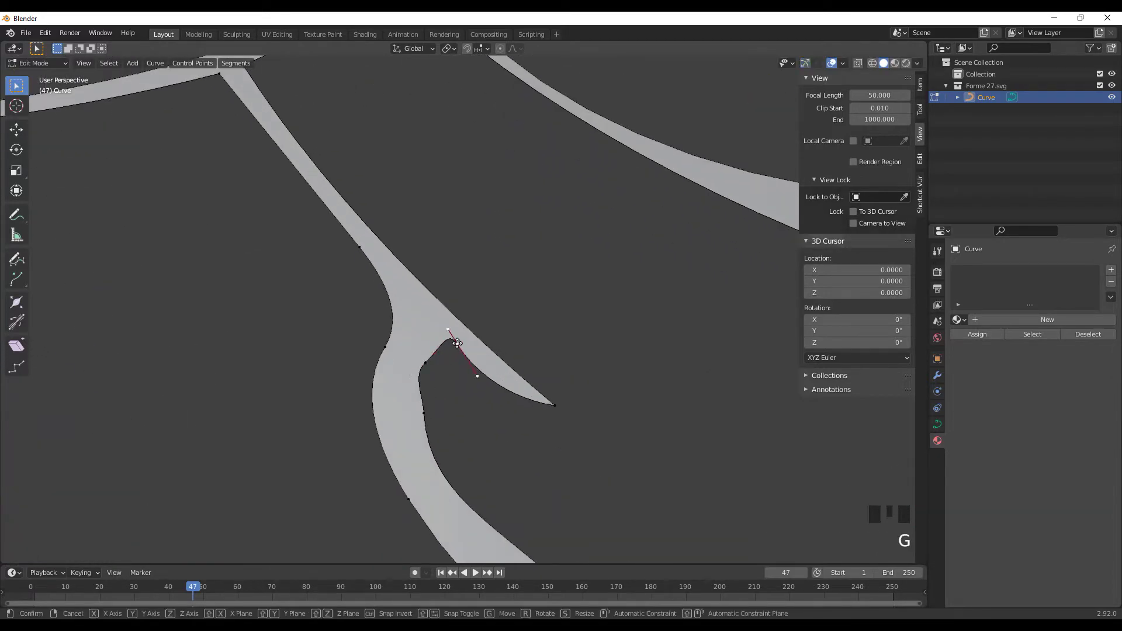
left_click(459, 363)
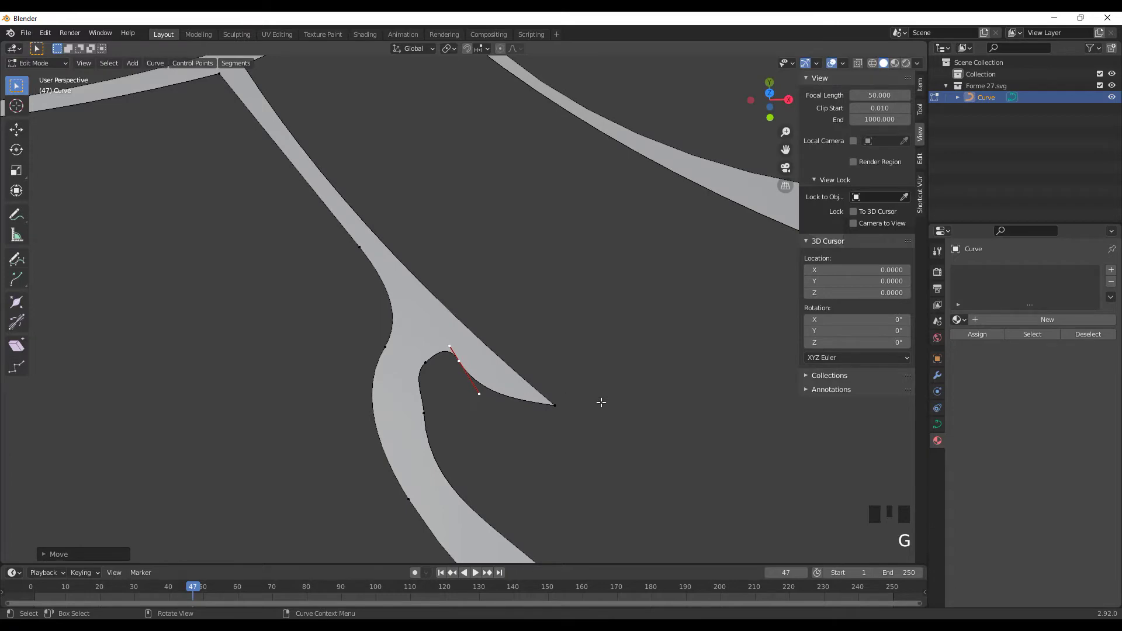
- Pull the handle of the heel's inner control point inward to smooth the right-hand foot's back curve
scroll(601, 402, "down", 6)
scroll(596, 401, "up", 1)
scroll(473, 375, "down", 1)
left_click(457, 344)
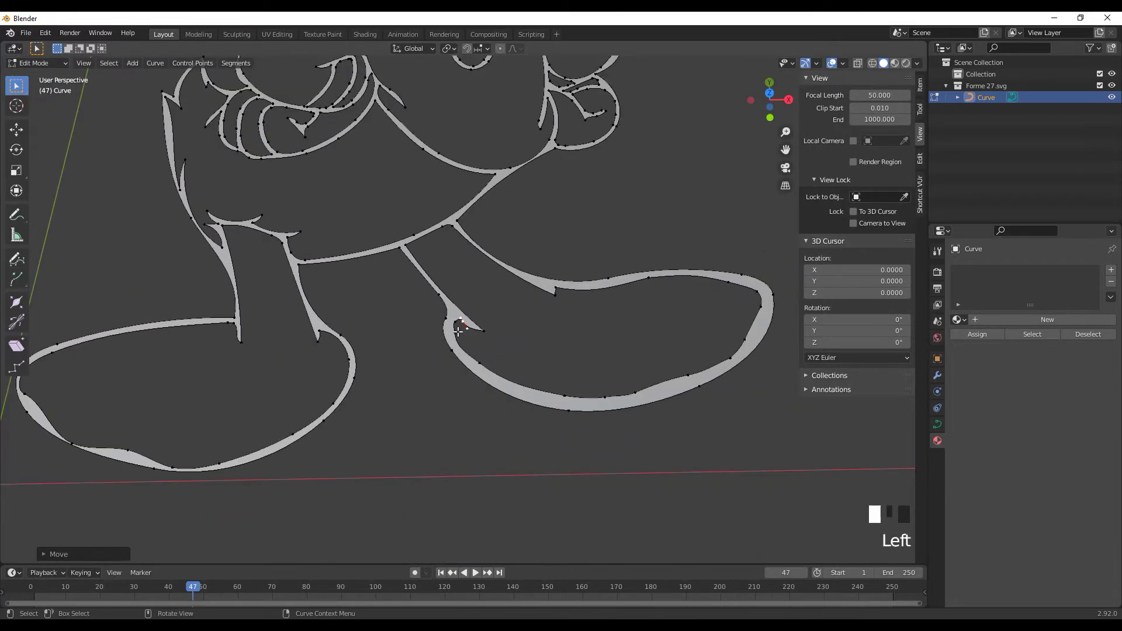
left_click(459, 345)
key("g")
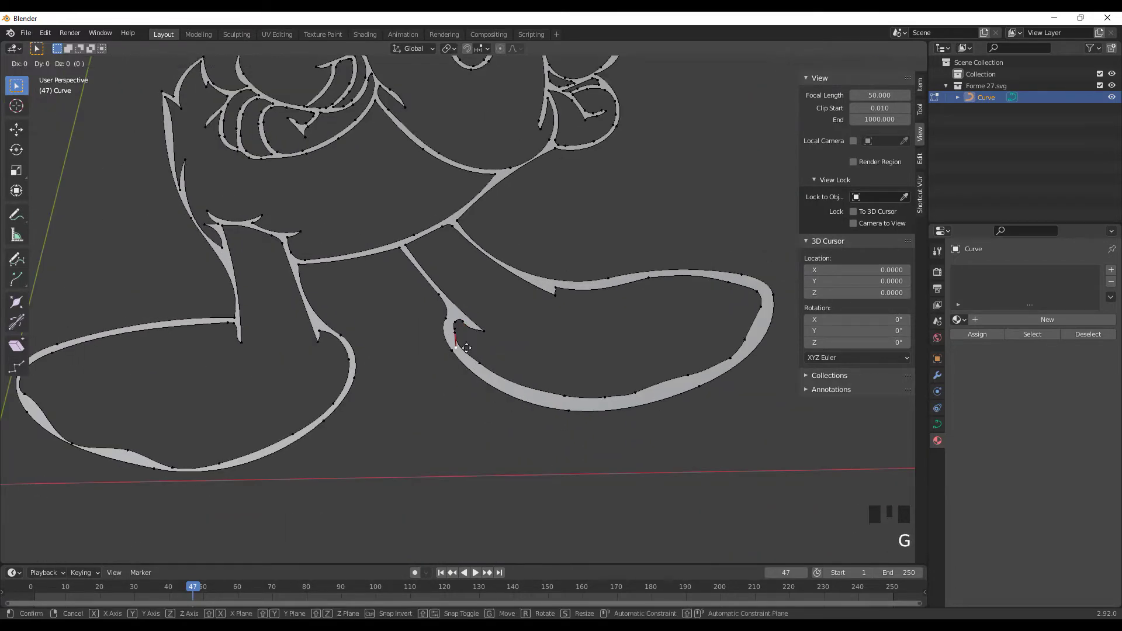
left_click(476, 347)
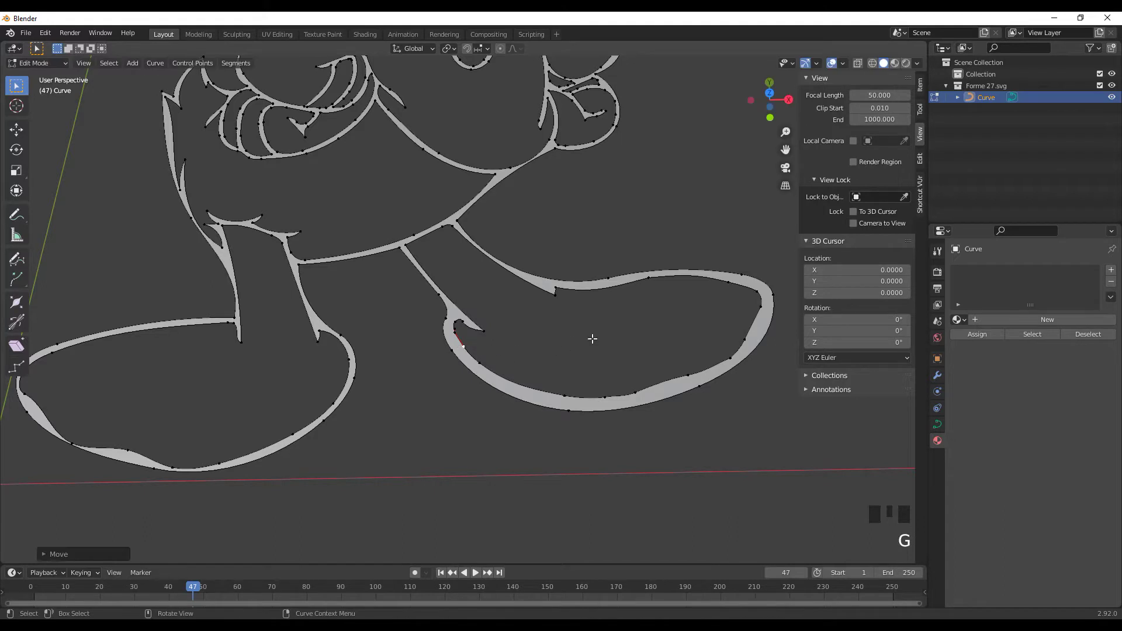
- Move the inner control point and handle along the right-hand foot's upper edge inward to thicken the outline
left_click(650, 280)
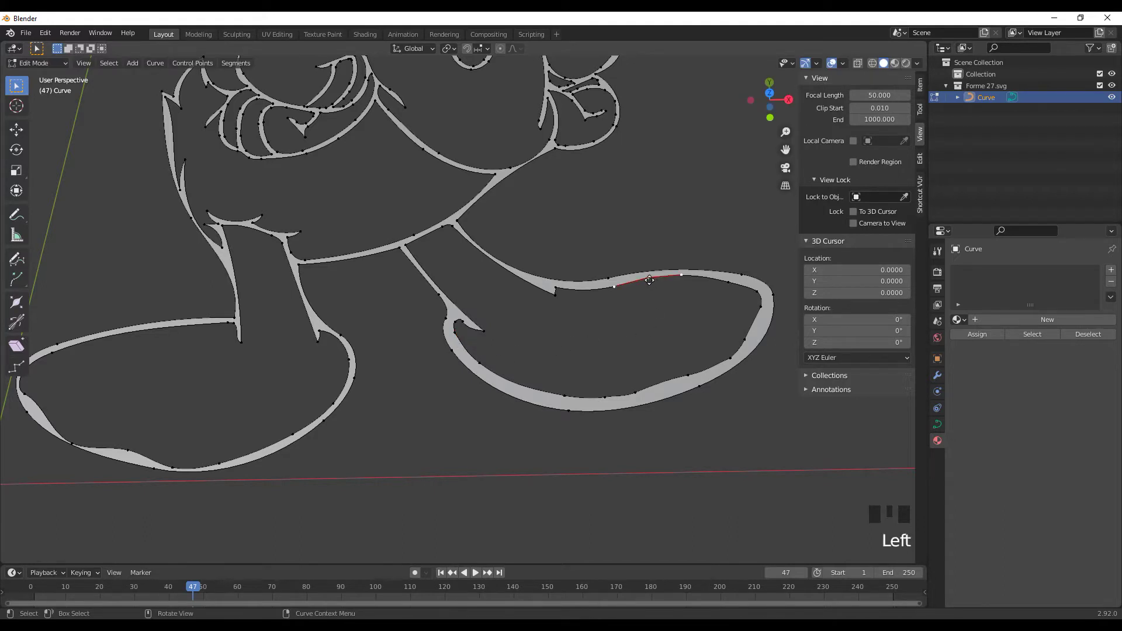
key("g")
left_click(648, 290)
left_click(732, 285)
key("g")
left_click(725, 285)
- Move the inner control point at the top of the right-hand leg's front line downward to thicken that line
scroll(437, 274, "down", 2)
scroll(436, 274, "down", 4)
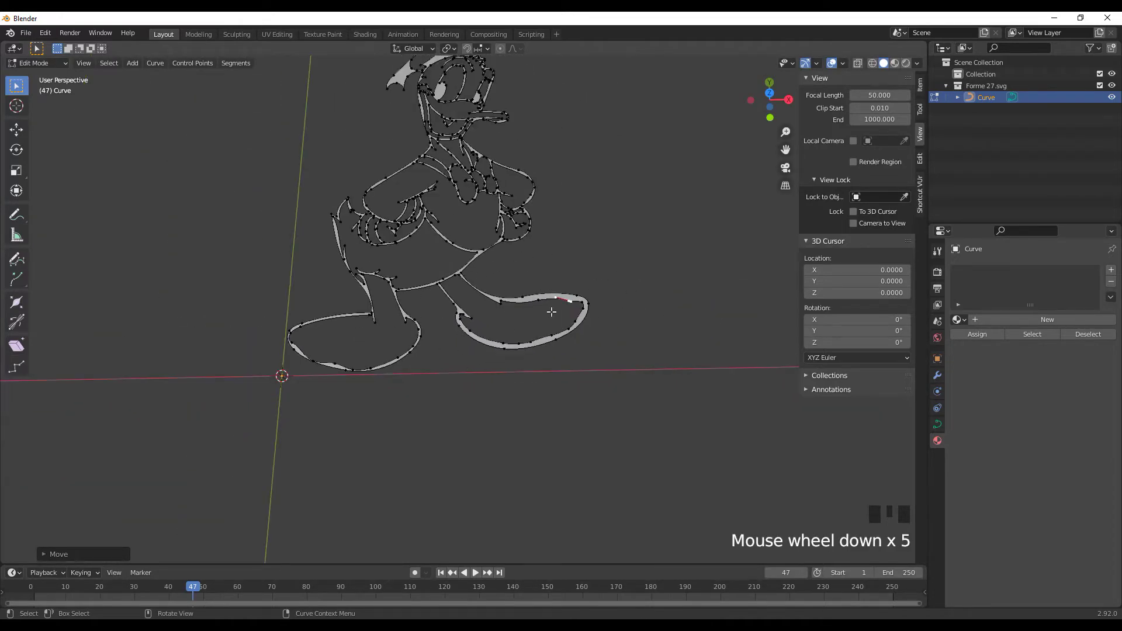
middle_click(450, 292, "alt")
scroll(507, 377, "up", 6)
left_click(500, 295)
key("g")
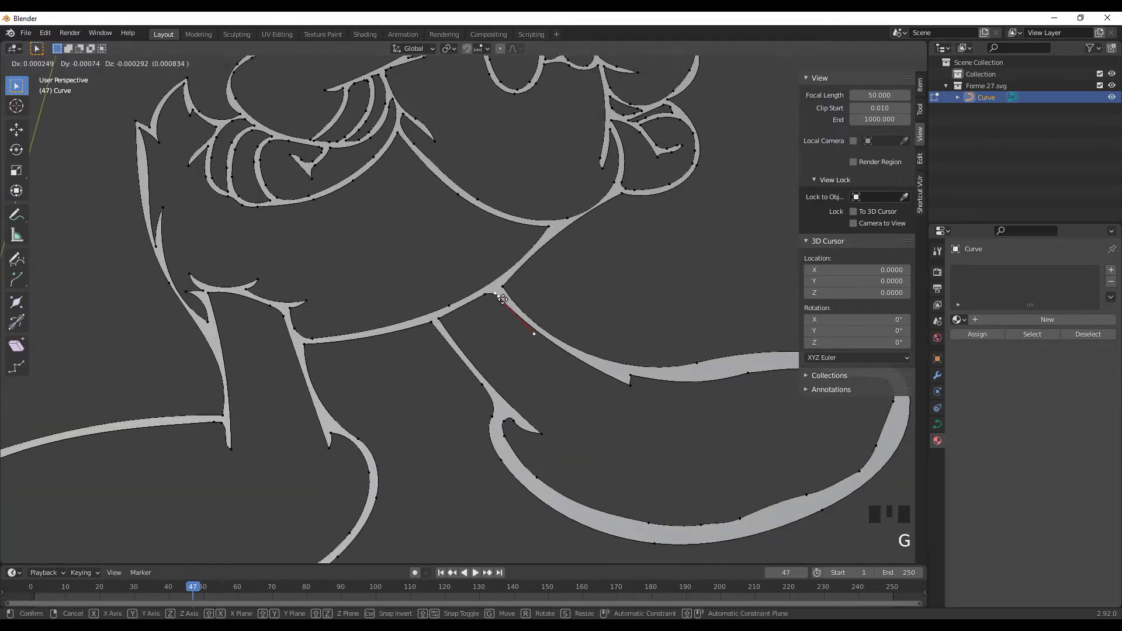
left_click(500, 308)
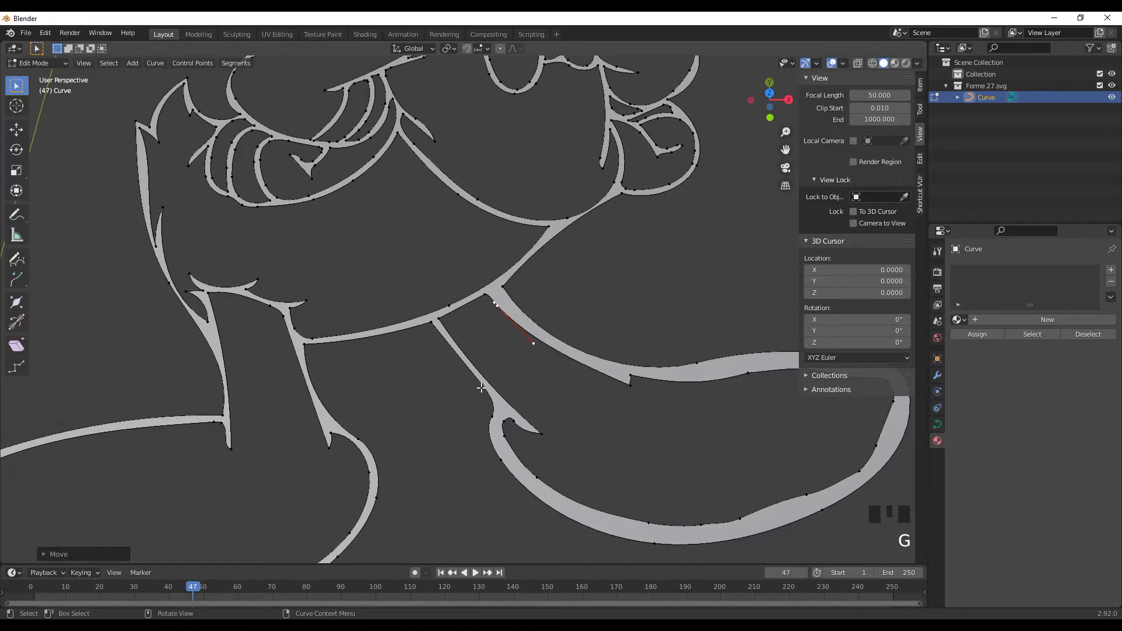
- Subdivide the inner segment of the right-hand leg's back line between the belly junction and the heel spur tip
left_click(442, 320)
left_click(544, 432)
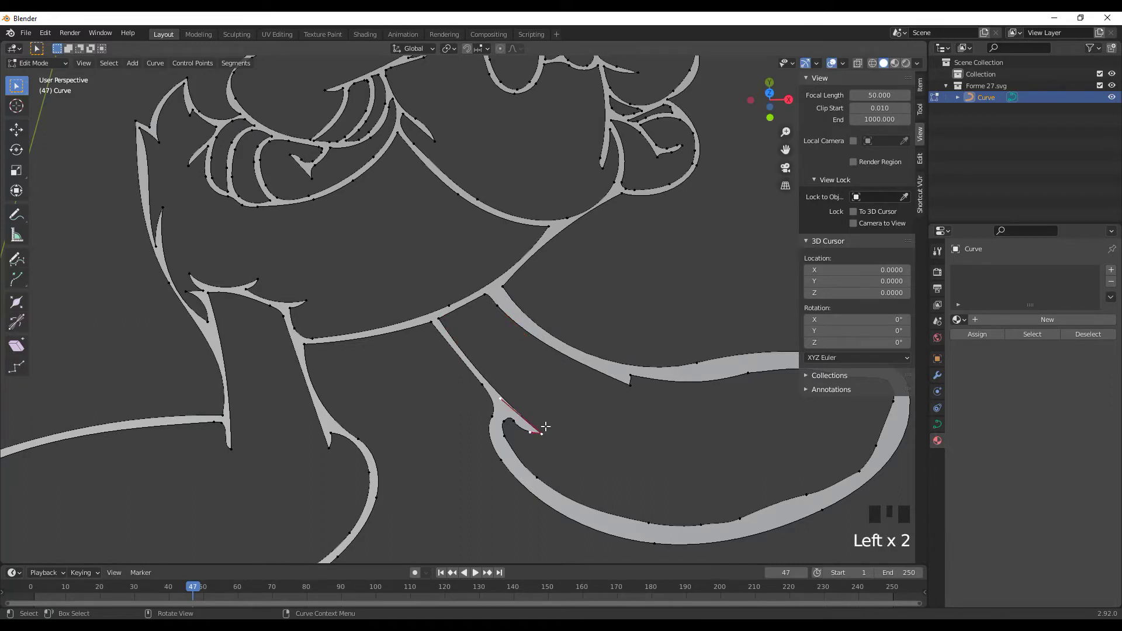
left_click(541, 427)
left_click(442, 318, "shift")
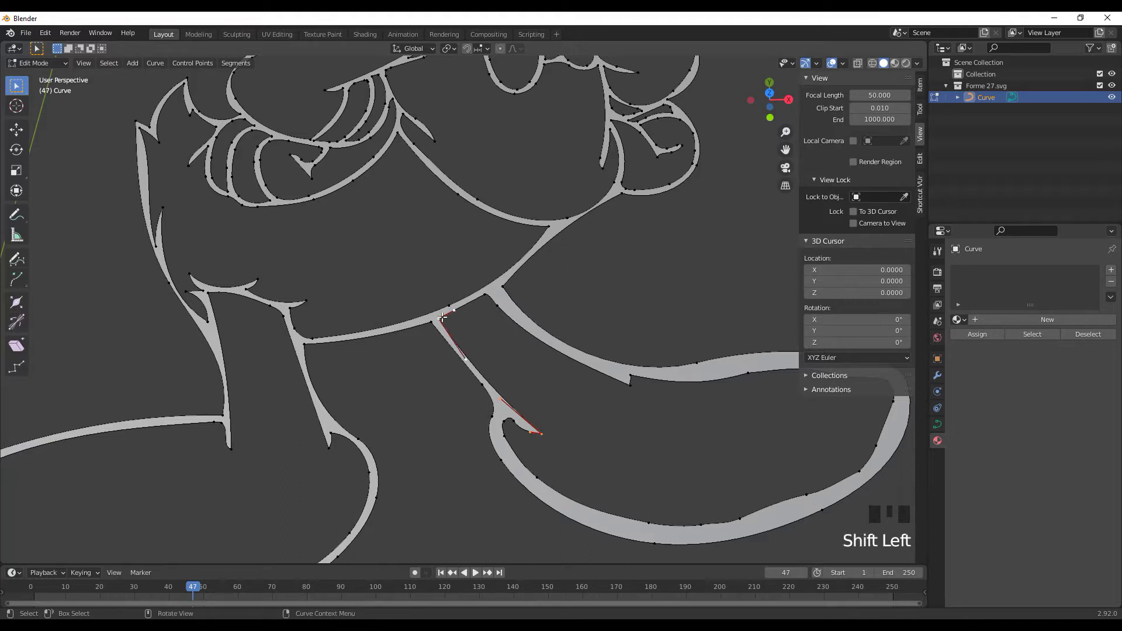
right_click(492, 372)
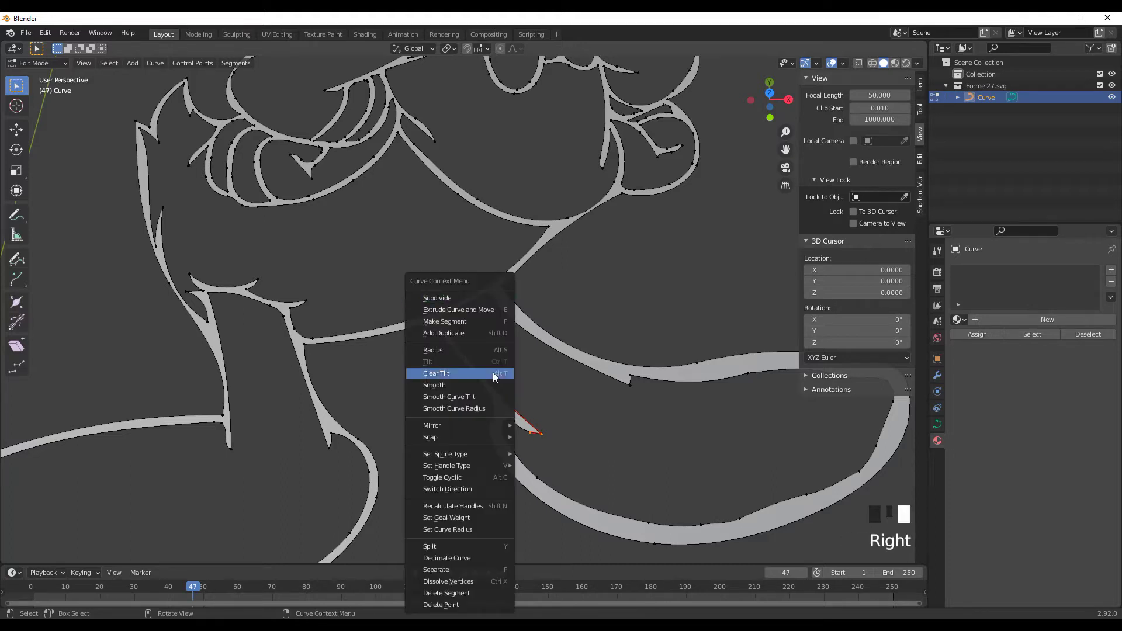
left_click(460, 299)
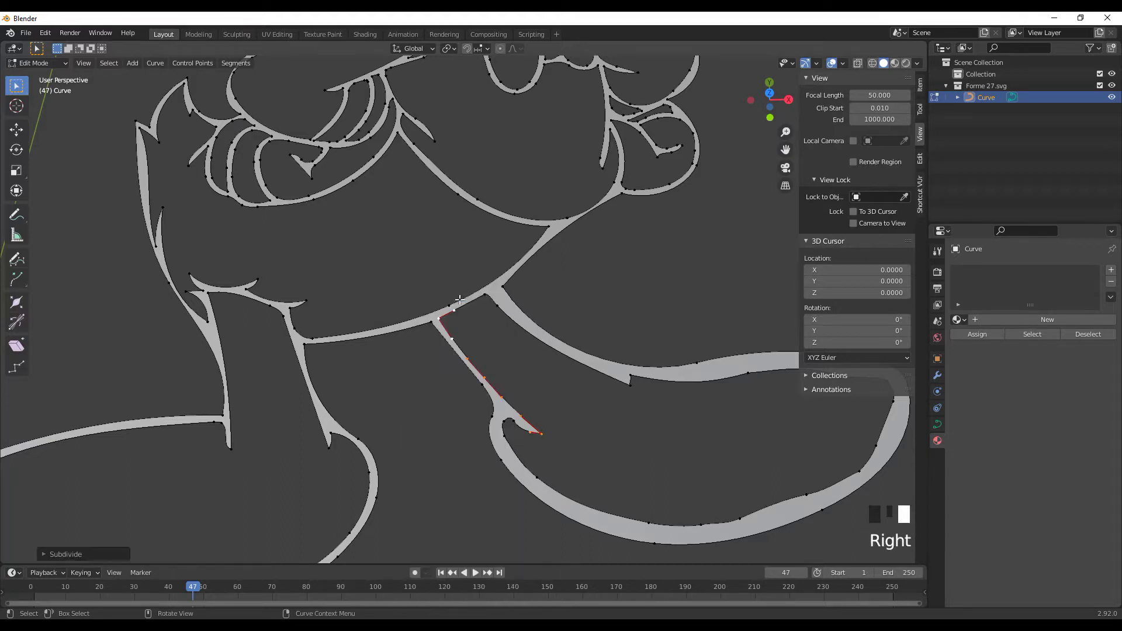
- Move the new midpoint of the right-hand leg's back line and the upper junction's handle inward to thicken the line
left_click(480, 369)
key("g")
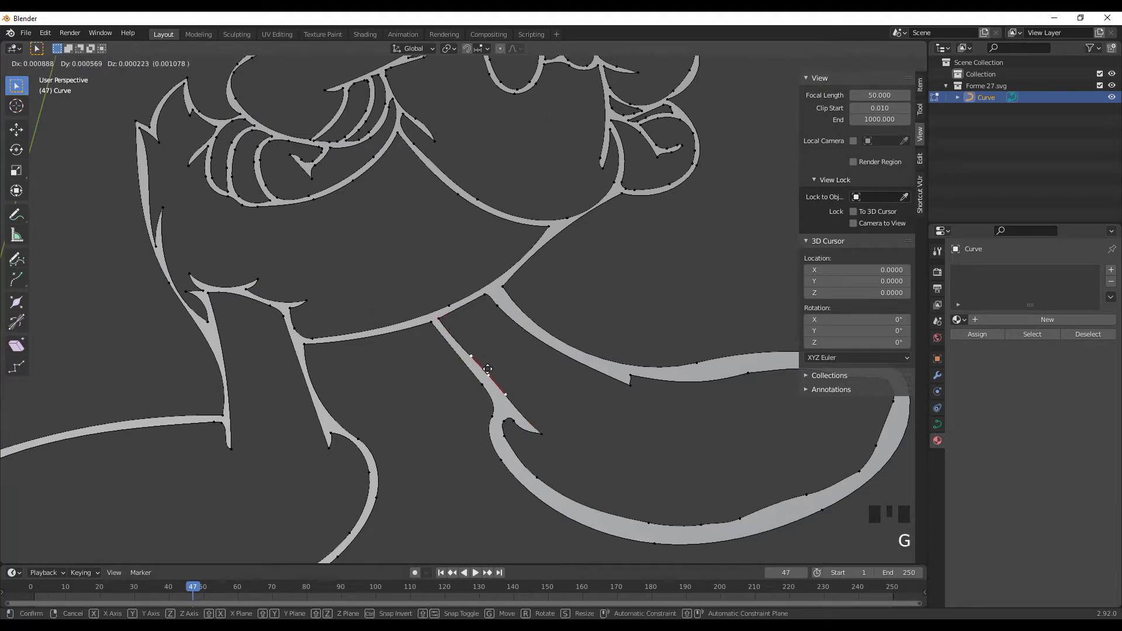
left_click(476, 357)
left_click(456, 338)
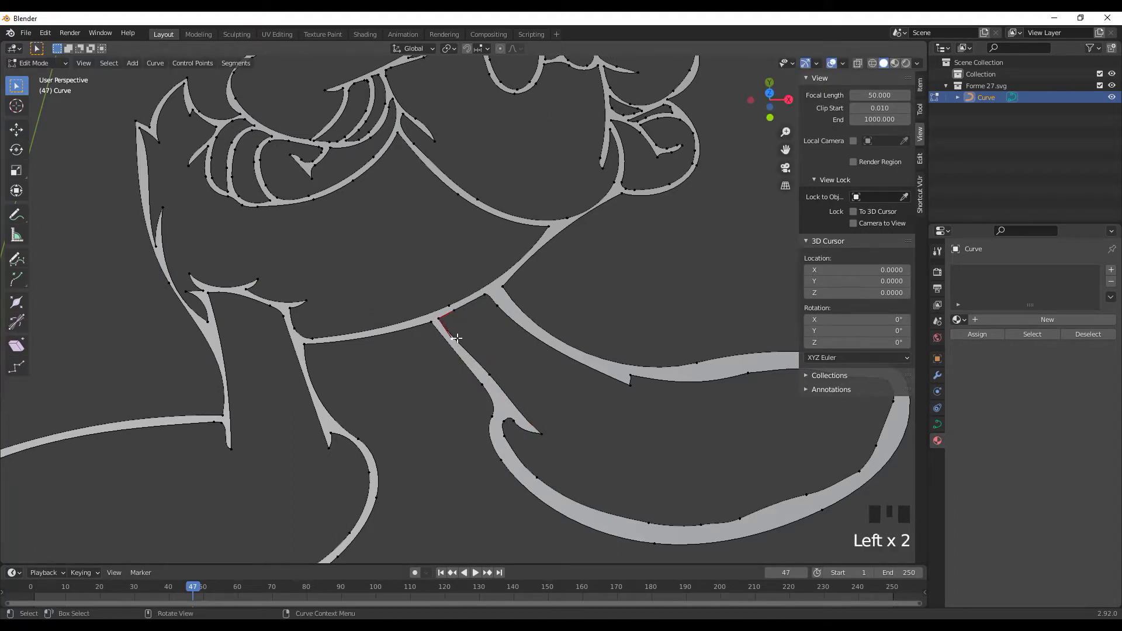
key("g")
left_click(461, 337)
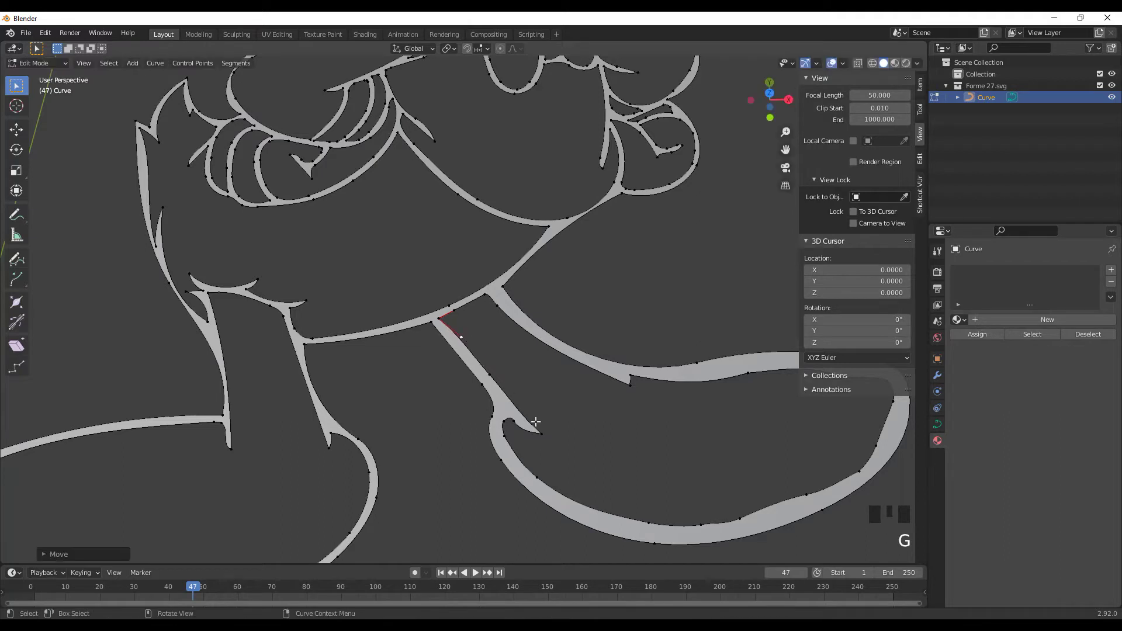
- Shift the back line's midpoint slightly further inward and pull the heel spur tip's handle outward to even the thickness
left_click(534, 433)
left_click(491, 372)
key("g")
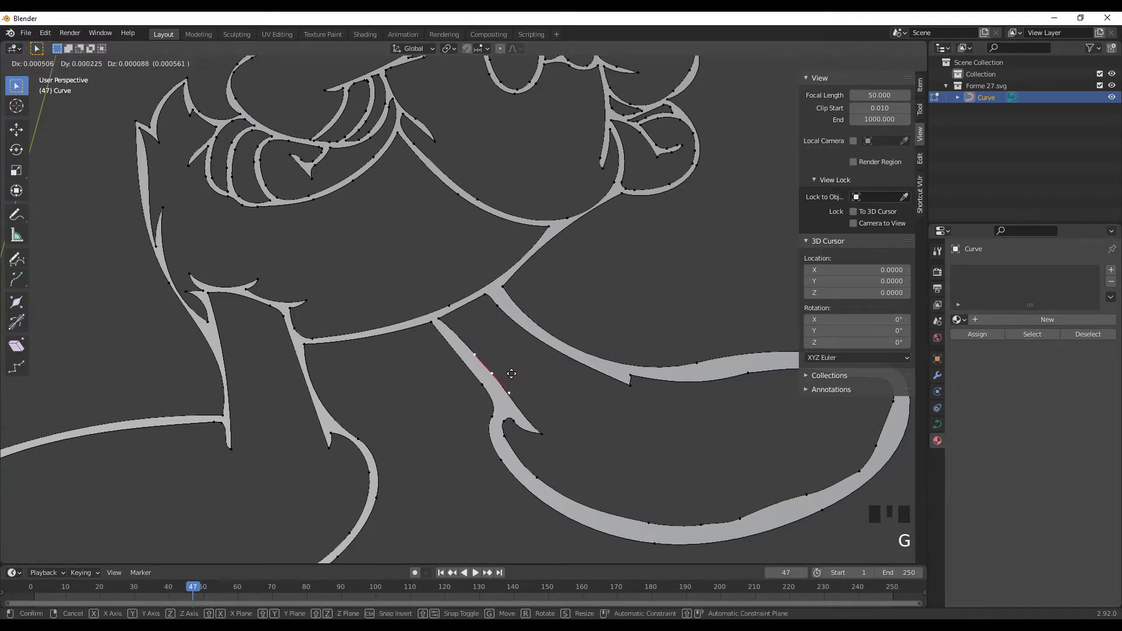
left_click(511, 374)
left_click(542, 433)
left_click(520, 418)
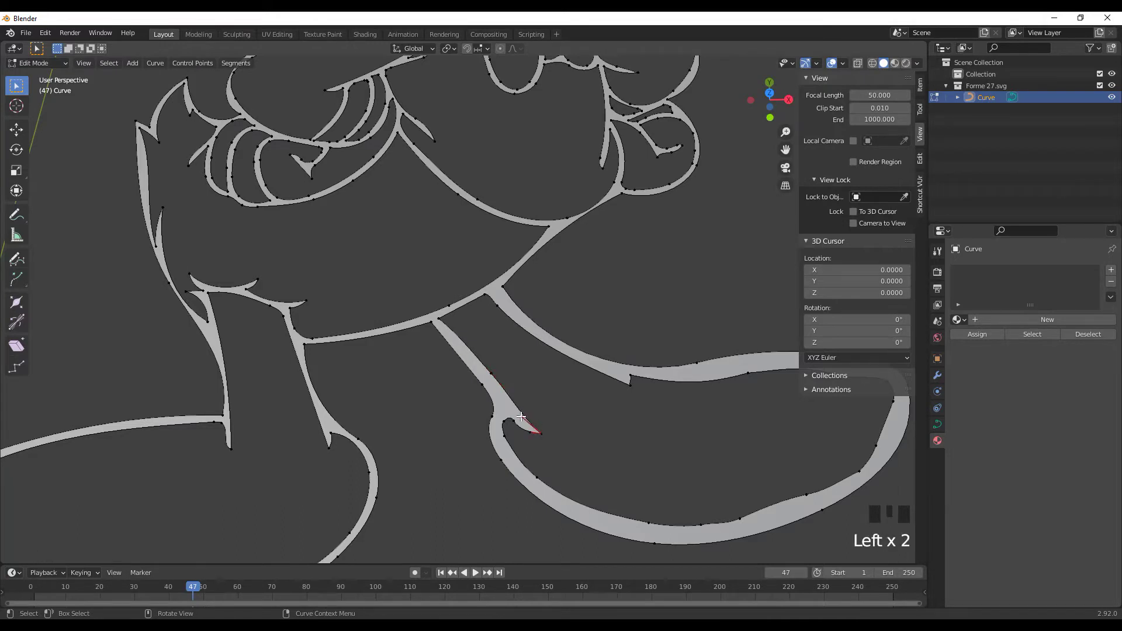
key("g")
left_click(528, 411)
- Subdivide the inner segment of the right-hand leg's front line between its top junction and the notch above the foot
left_click(495, 304)
left_click(630, 386, "ctrl")
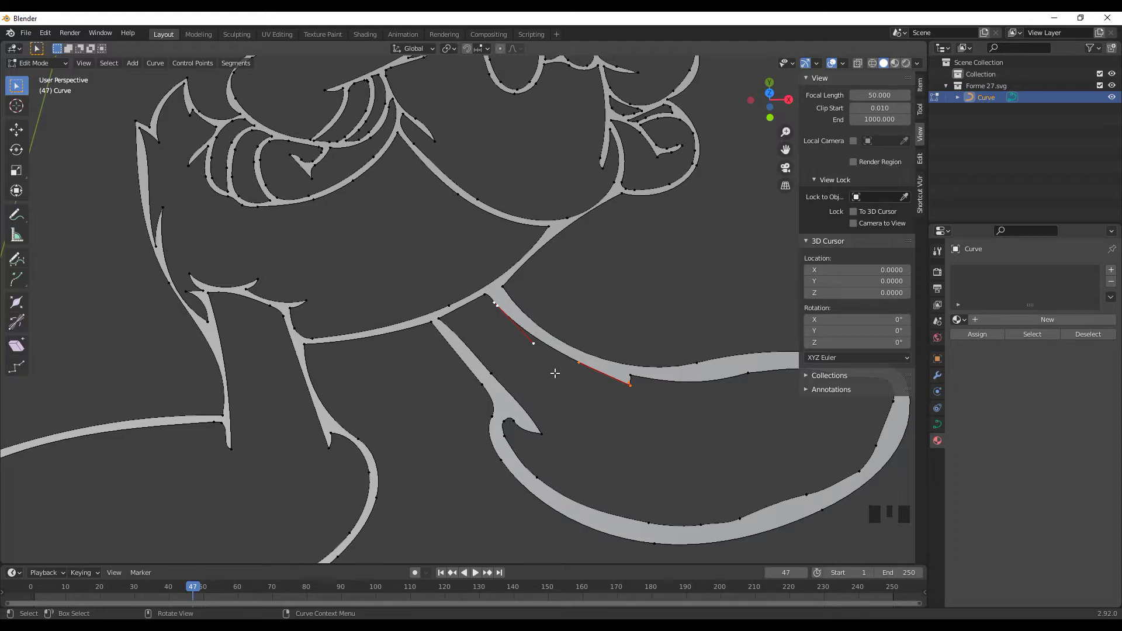
right_click(561, 352)
left_click(516, 298)
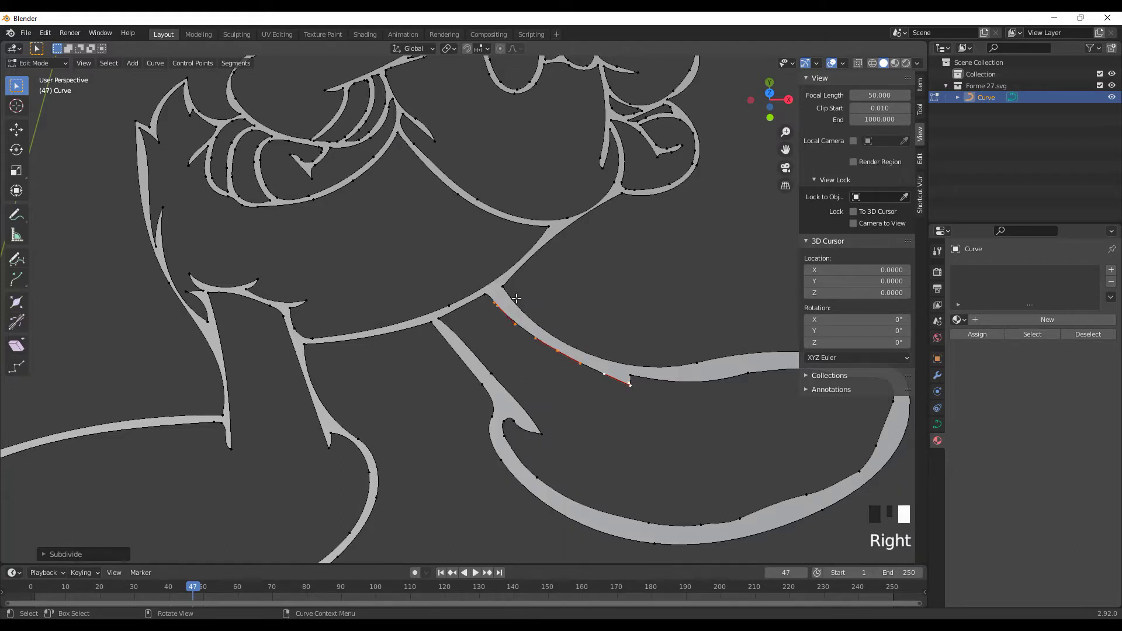
- Adjust the front line's new midpoint, top control point and lower handle inward to thicken the right-hand leg's front outline
left_click(552, 353)
key("g")
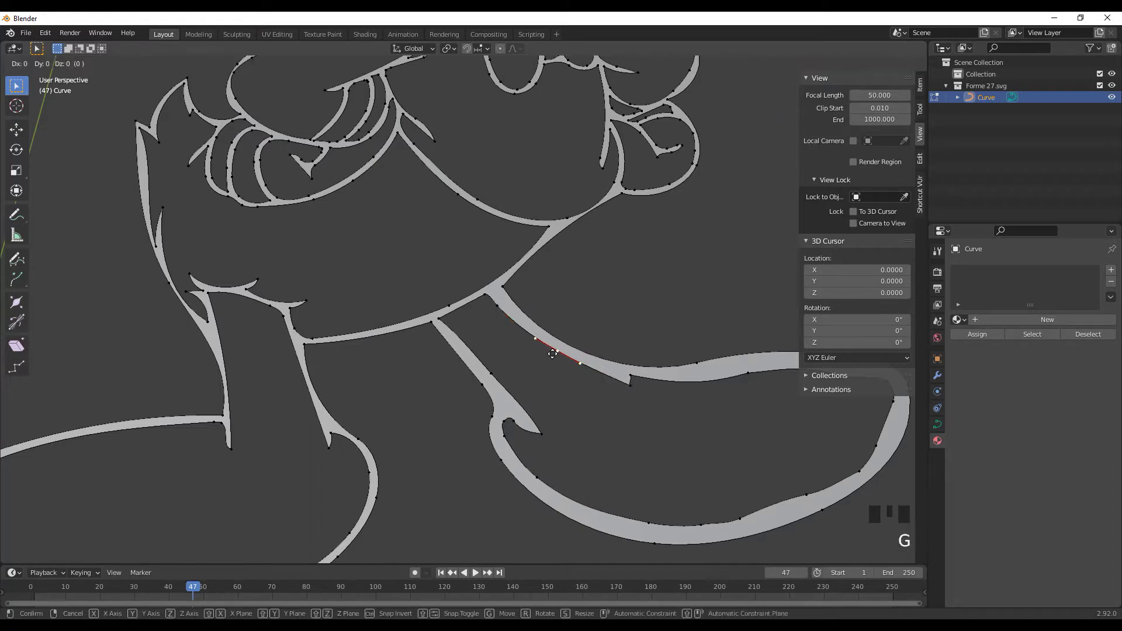
left_click(545, 356)
key("g")
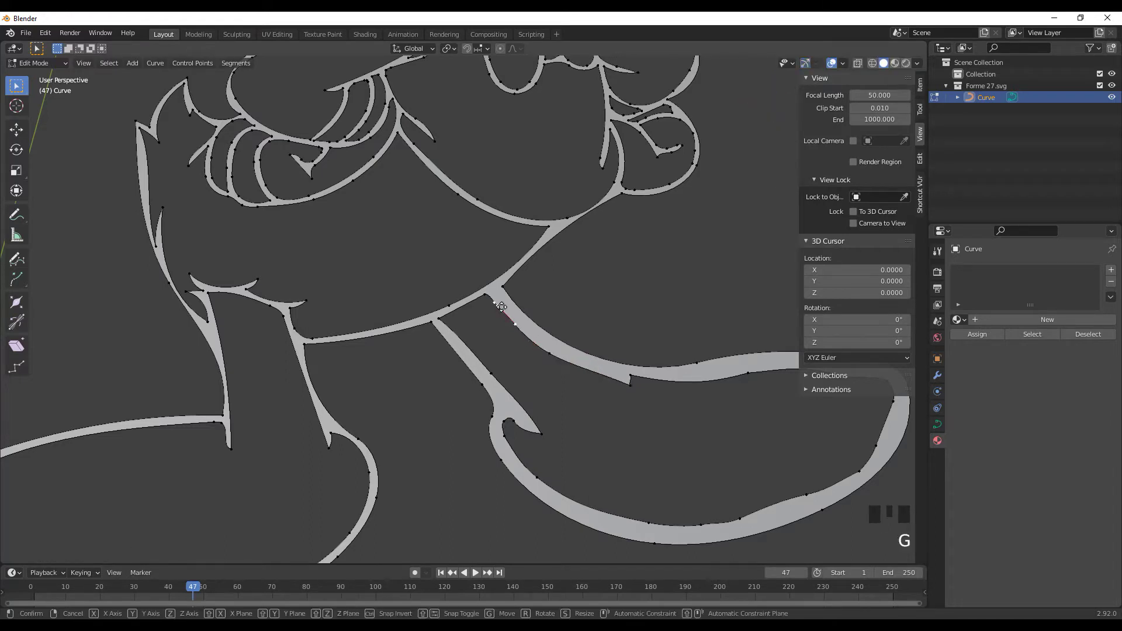
left_click(498, 309)
left_click(602, 377)
left_click(602, 377)
key("g")
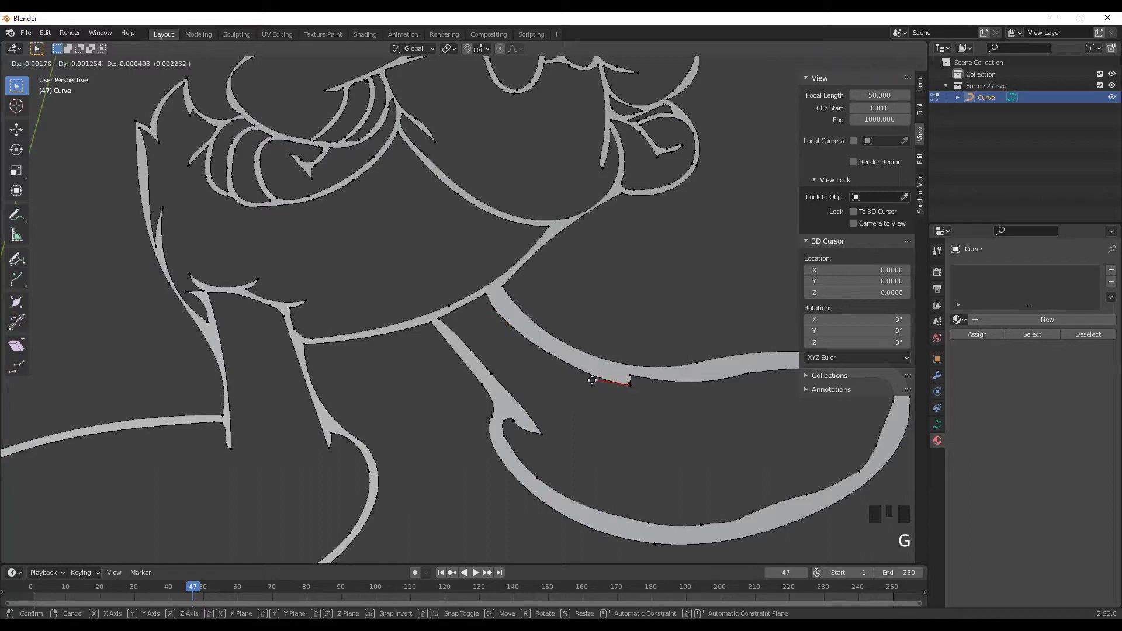
left_click(591, 381)
- Move the two control points under the belly between the right-hand leg's lines to thicken the back line's top and junction
left_click(443, 318)
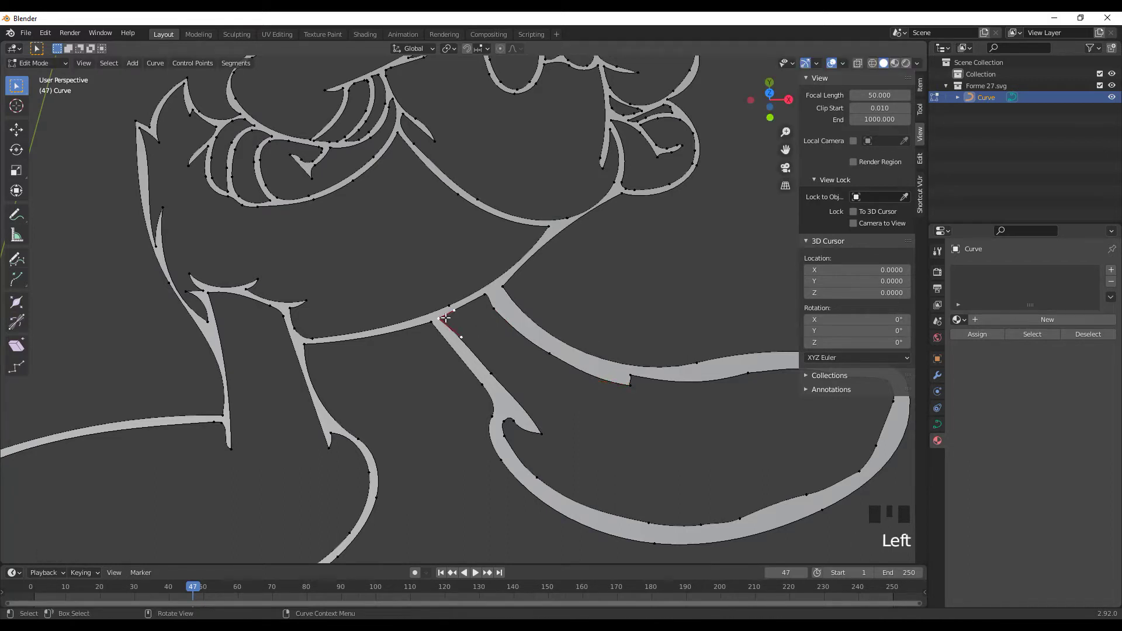
key("g")
left_click(477, 305)
left_click(478, 304)
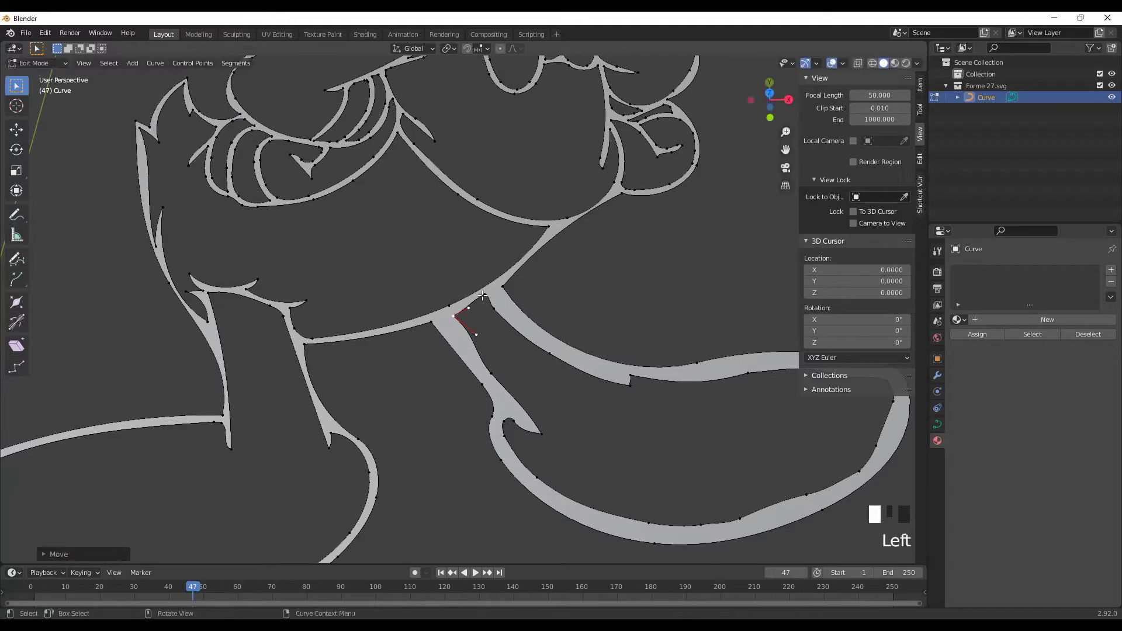
key("g")
left_click(479, 306)
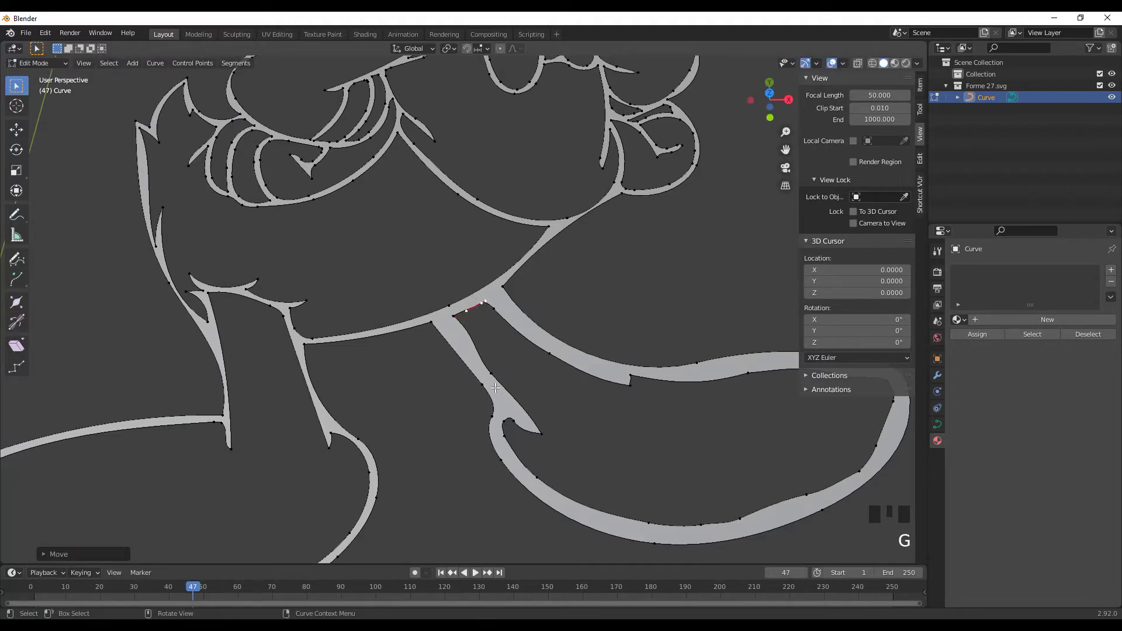
- Return to Object Mode and convert the duck curve to a mesh
scroll(740, 495, "down", 7)
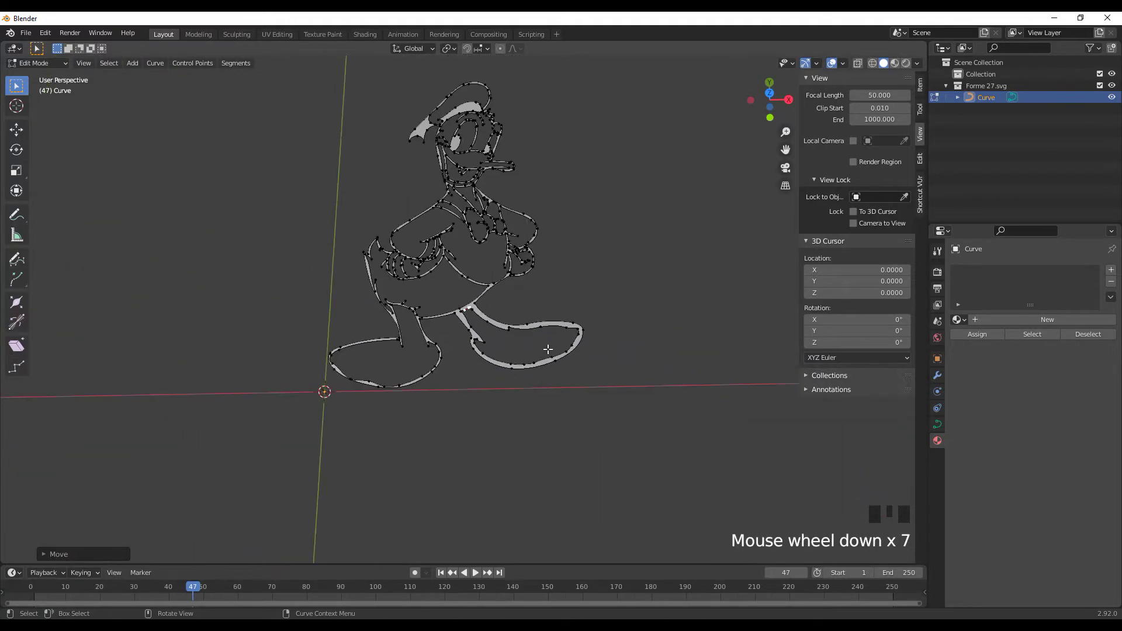
scroll(549, 349, "up", 1)
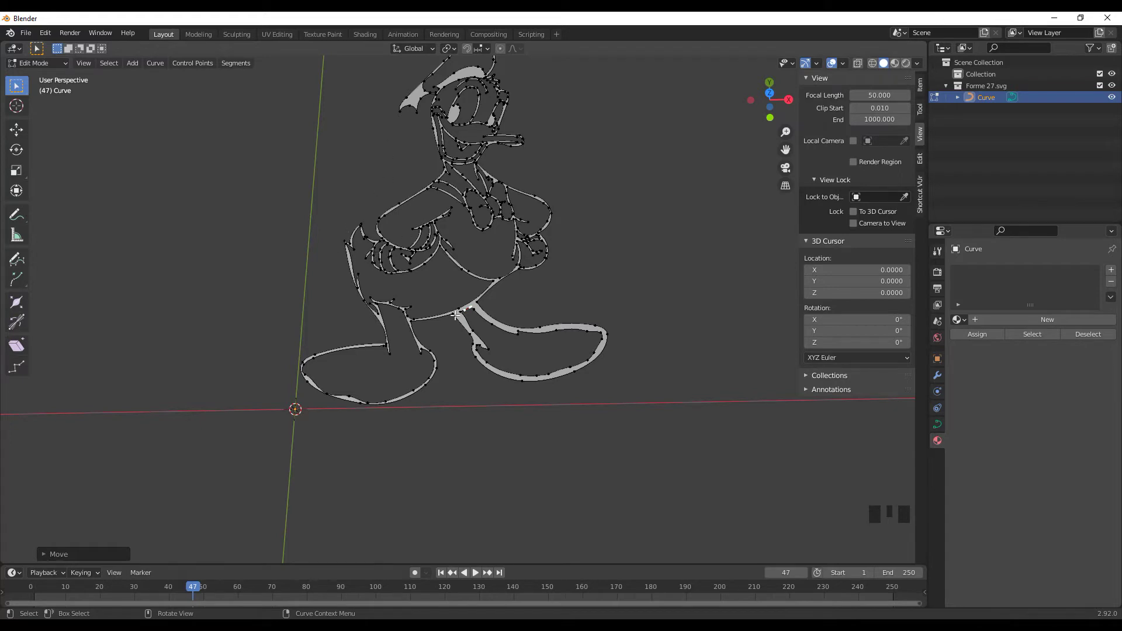
key("Tab")
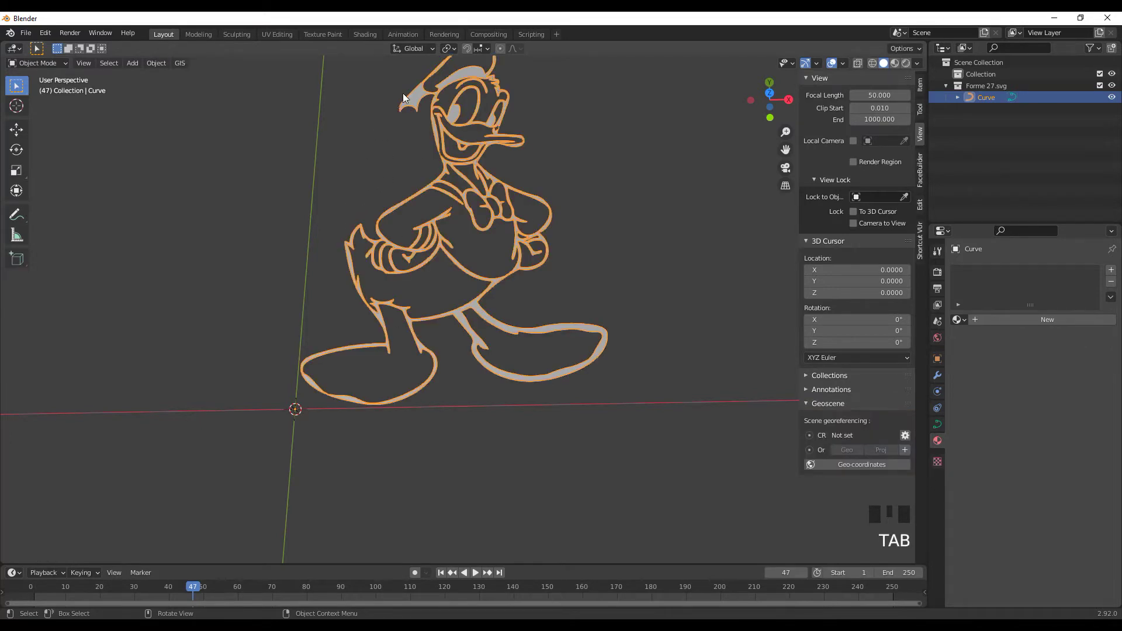
middle_click_drag(455, 129, 374, 115)
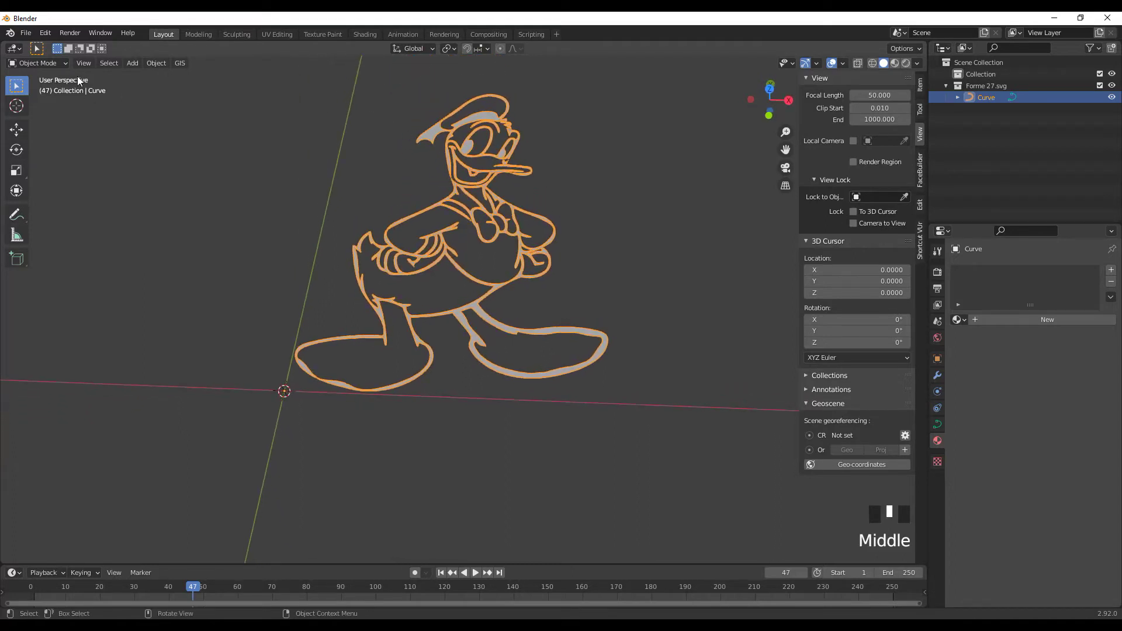
middle_click_drag(351, 169, 363, 117)
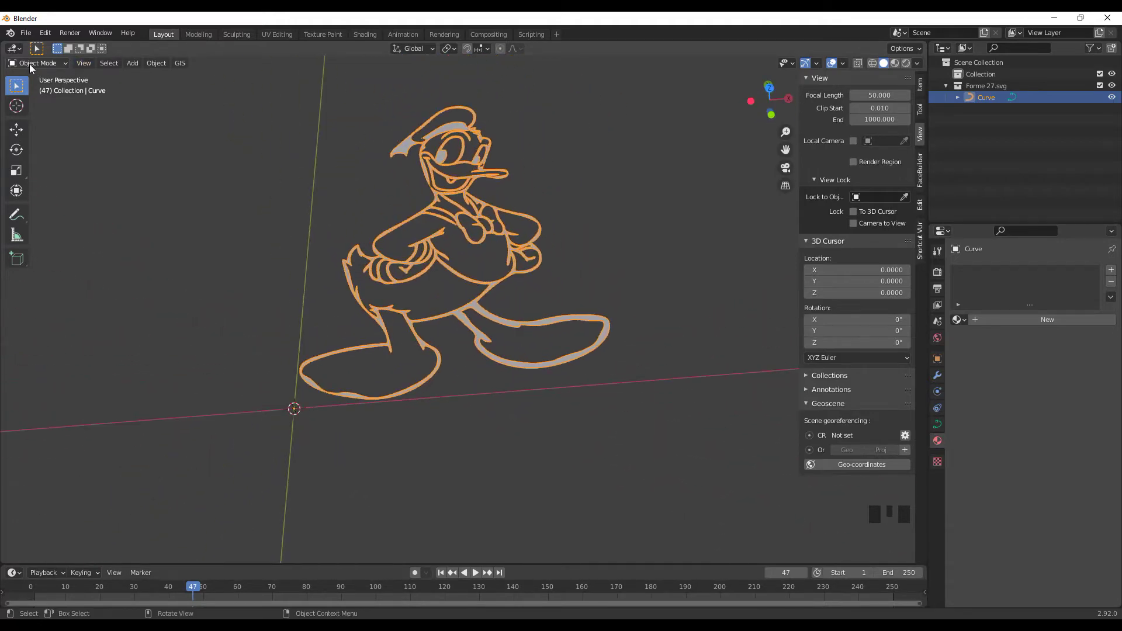
key("Tab")
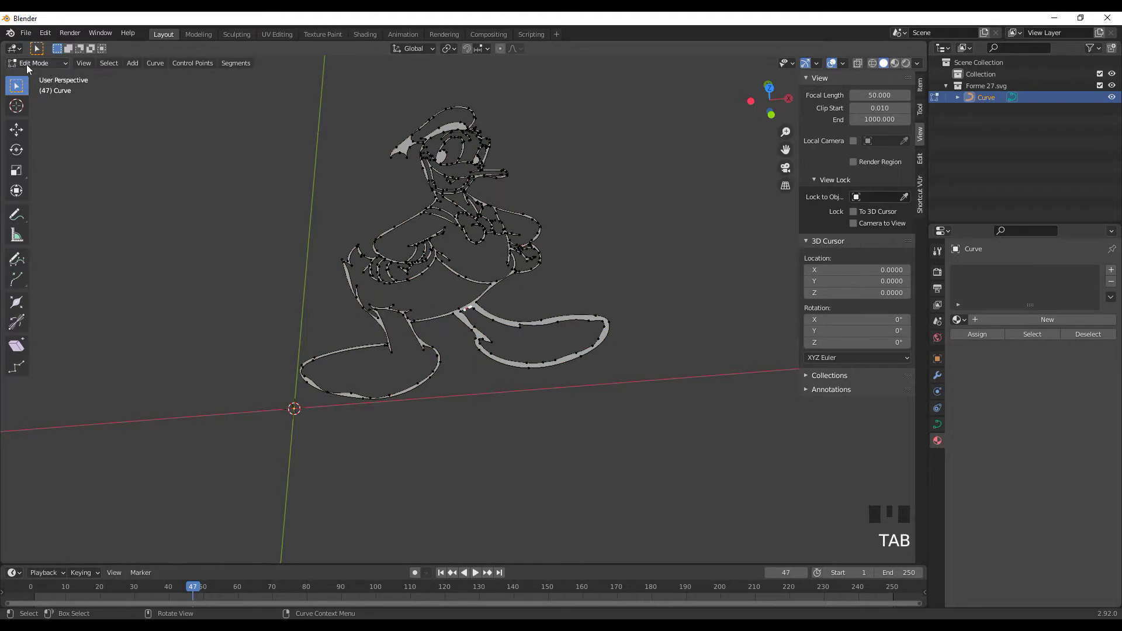
key("Tab")
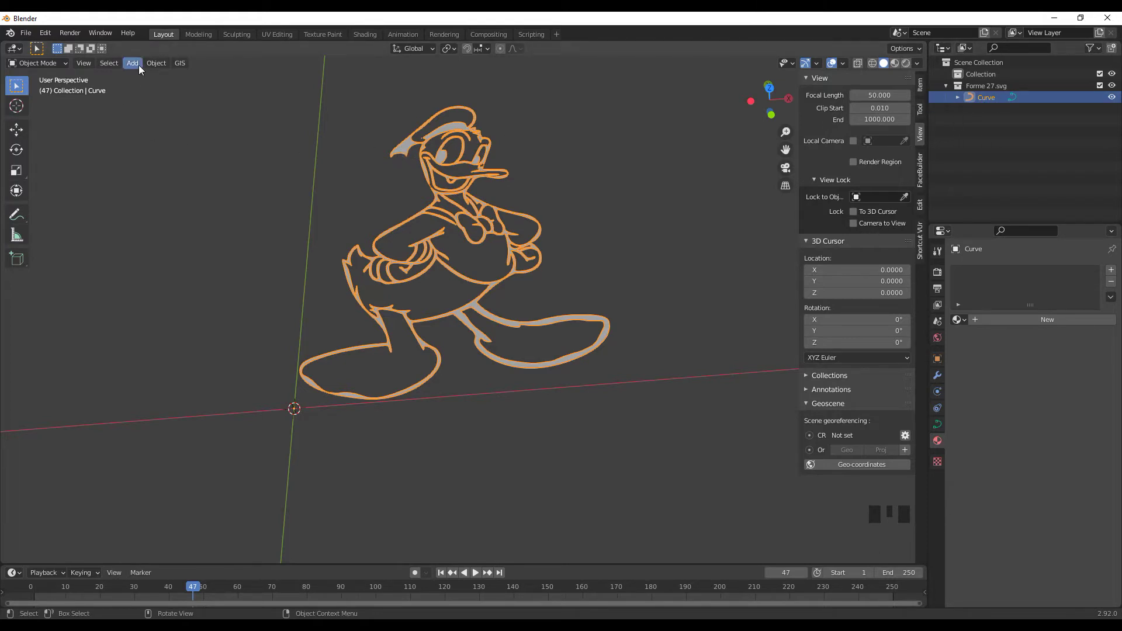
left_click(157, 63)
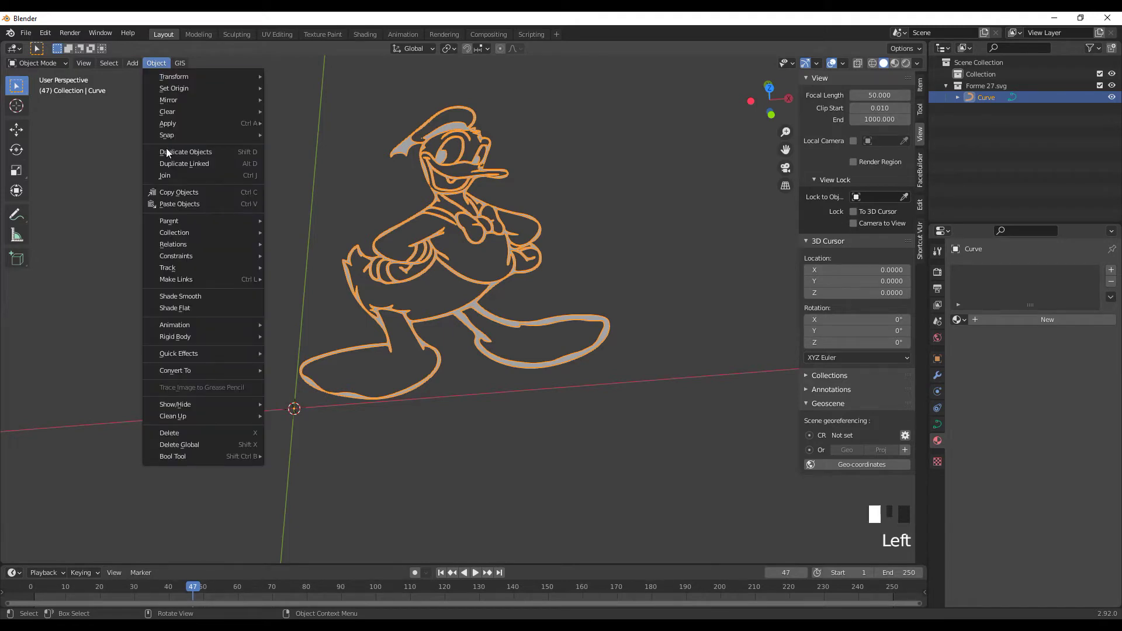
mouse_move(184, 369)
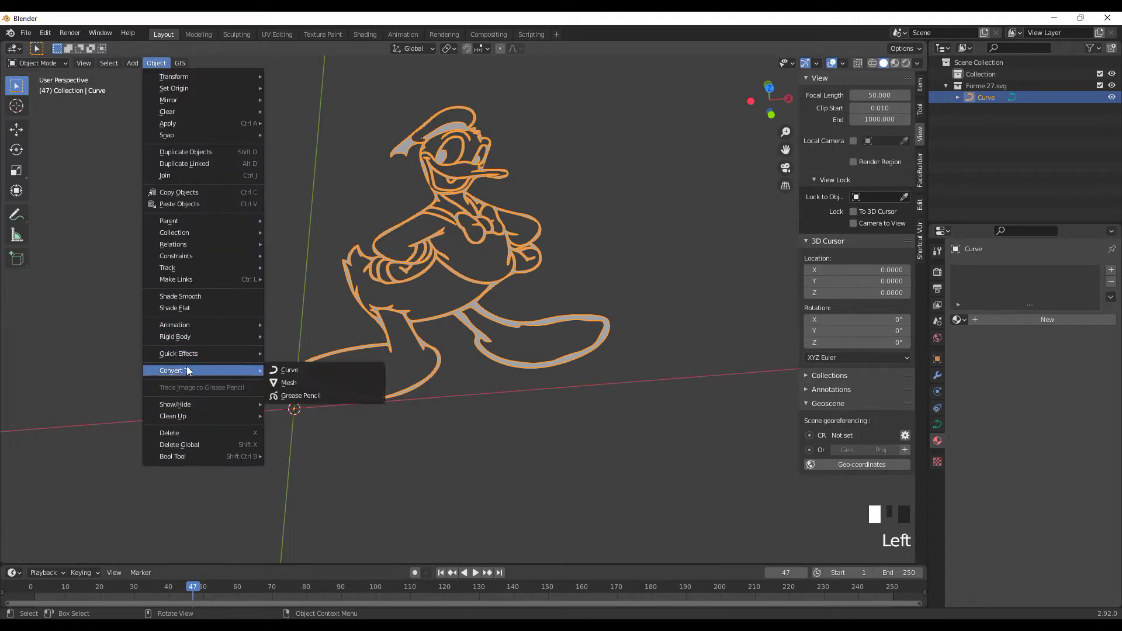
left_click(286, 383)
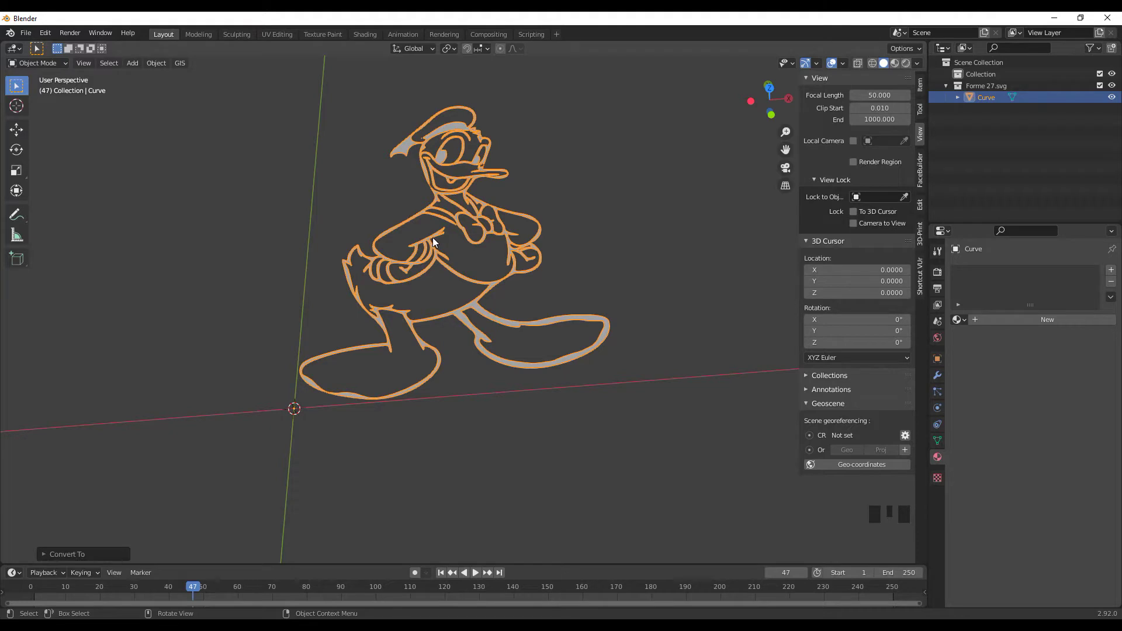
- Enter Edit Mode on the converted duck mesh and select all its geometry in face selection mode
key("Tab")
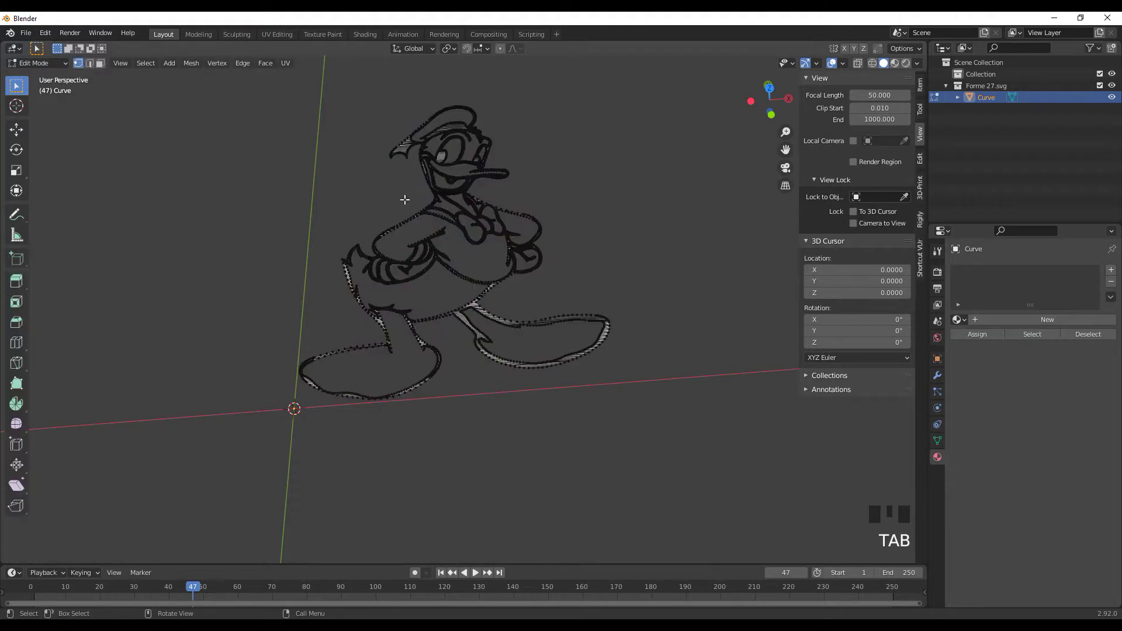
middle_click_drag(399, 202, 519, 128)
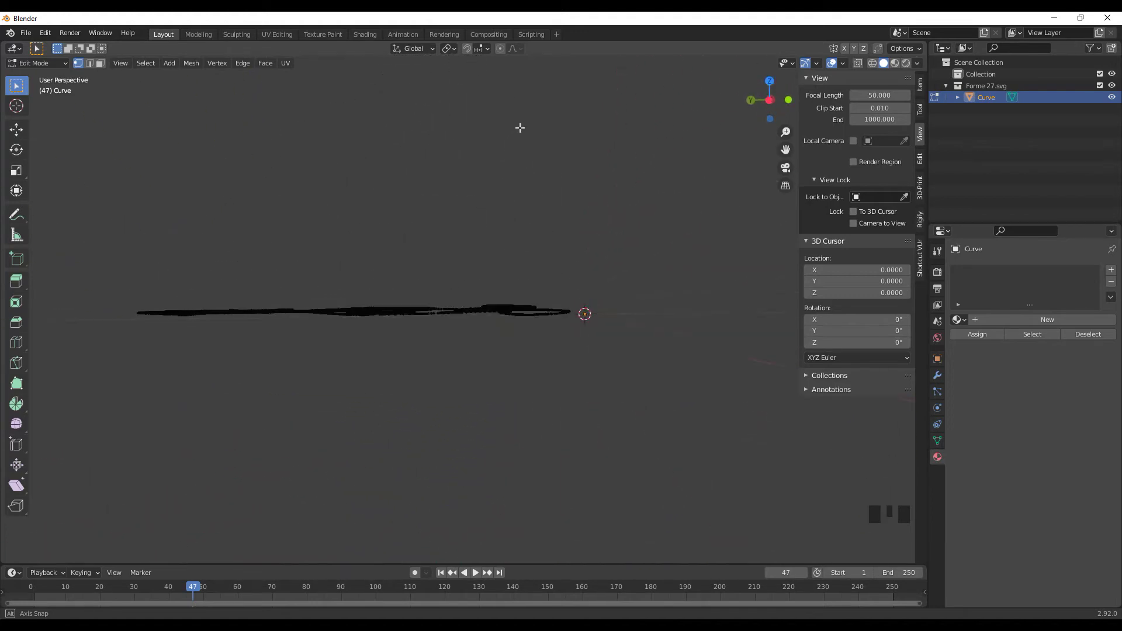
middle_click_drag(437, 255, 372, 268)
scroll(386, 158, "up", 3)
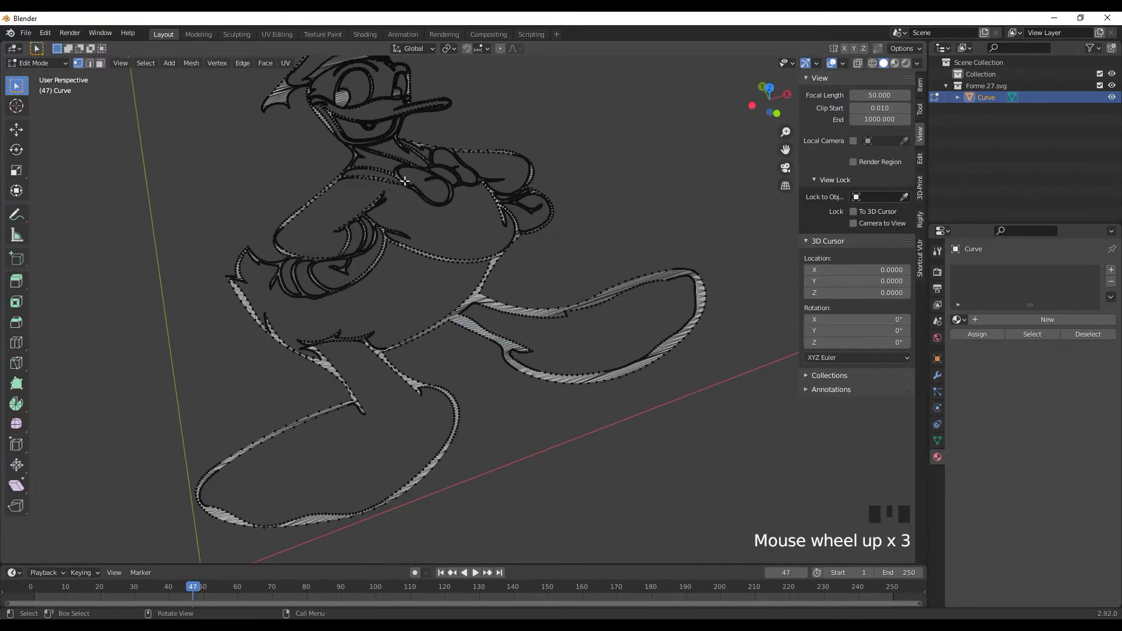
key("a")
key("3")
middle_click_drag(387, 240, 458, 182)
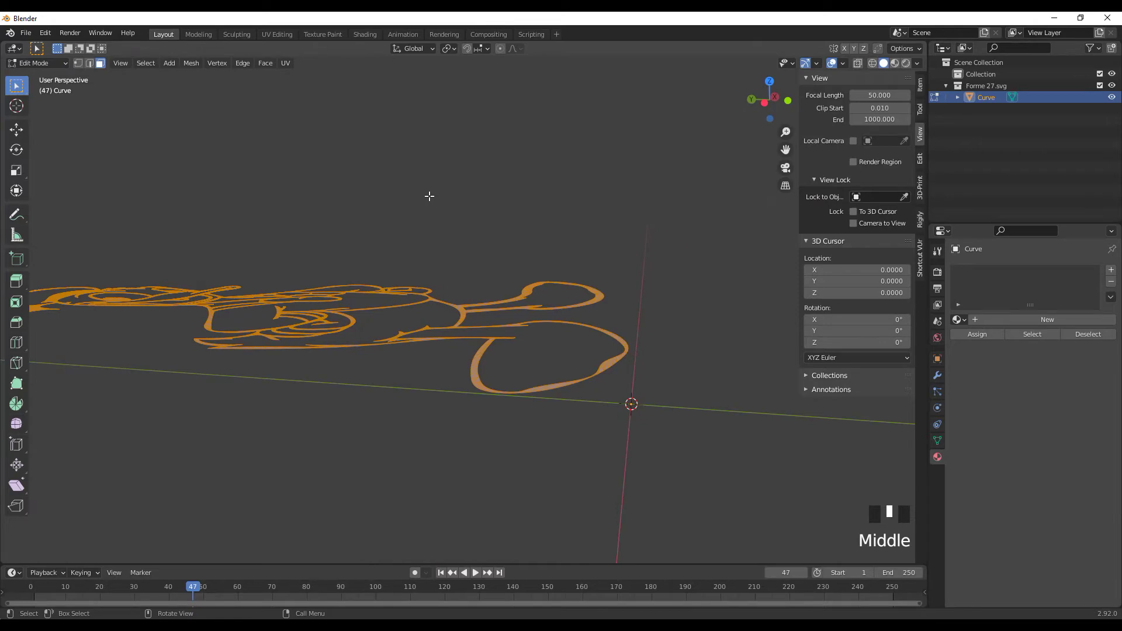
- Extrude the selected duck outline faces upward by about 0.006 and return to Object Mode
key("e")
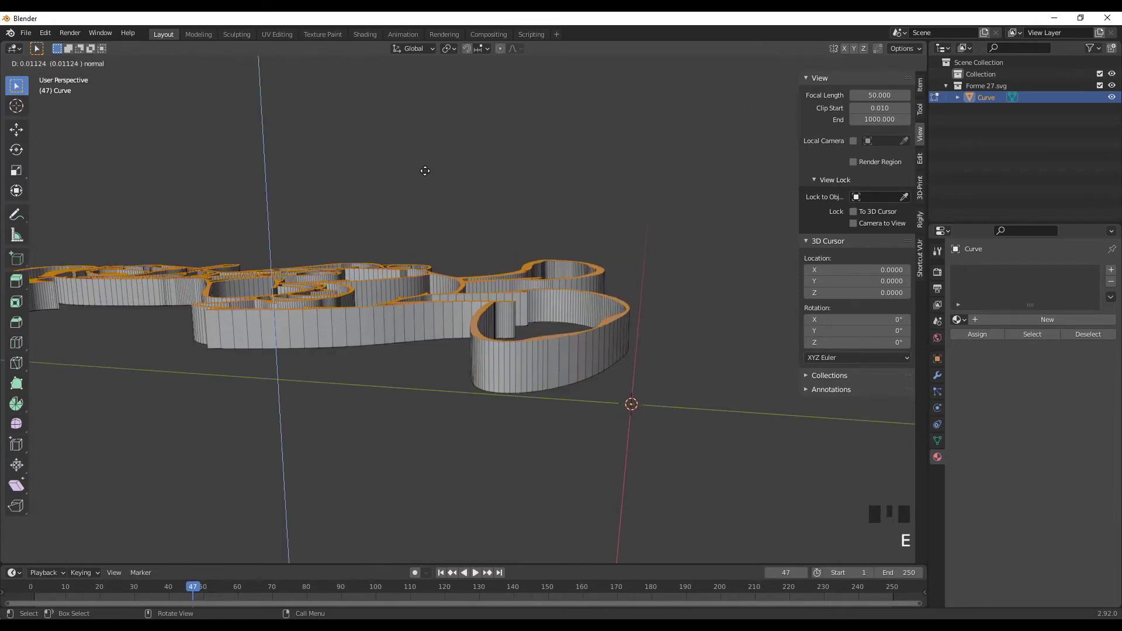
left_click(425, 175)
middle_click_drag(494, 211, 446, 274)
scroll(300, 218, "down", 2)
middle_click_drag(301, 218, 358, 182)
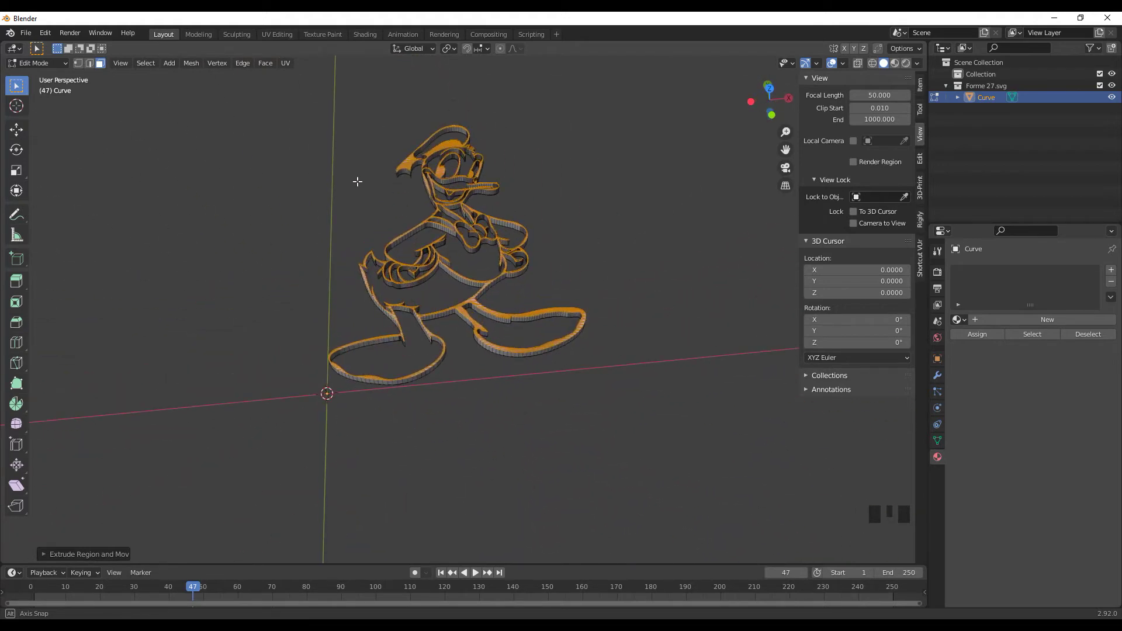
key("Tab")
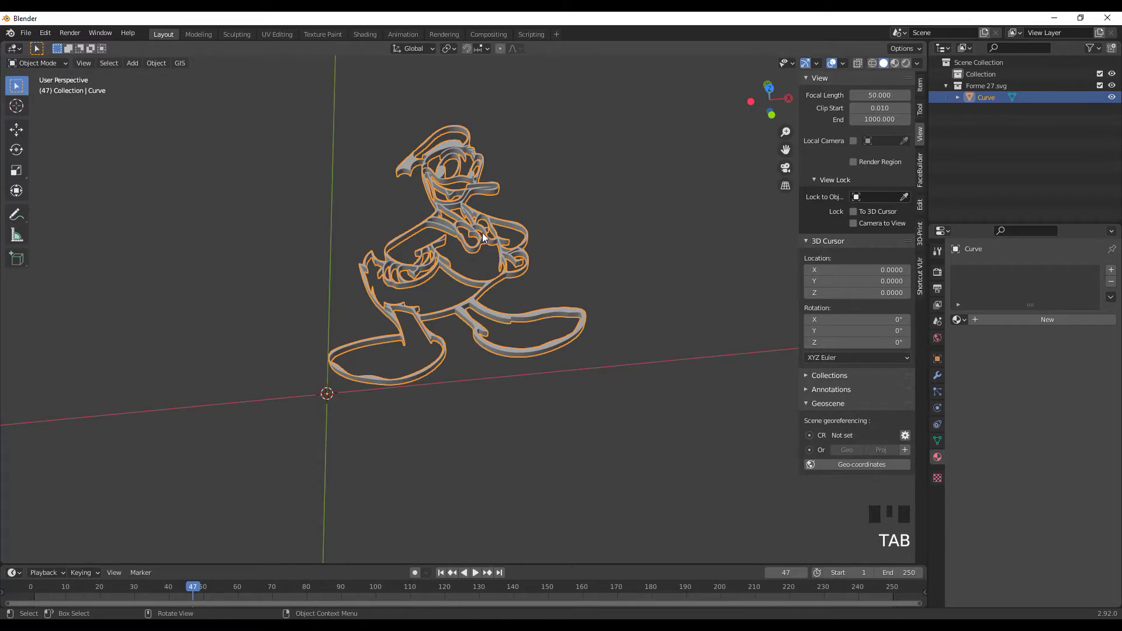
- Set the duck mesh's Y dimension to 80
left_click(922, 86)
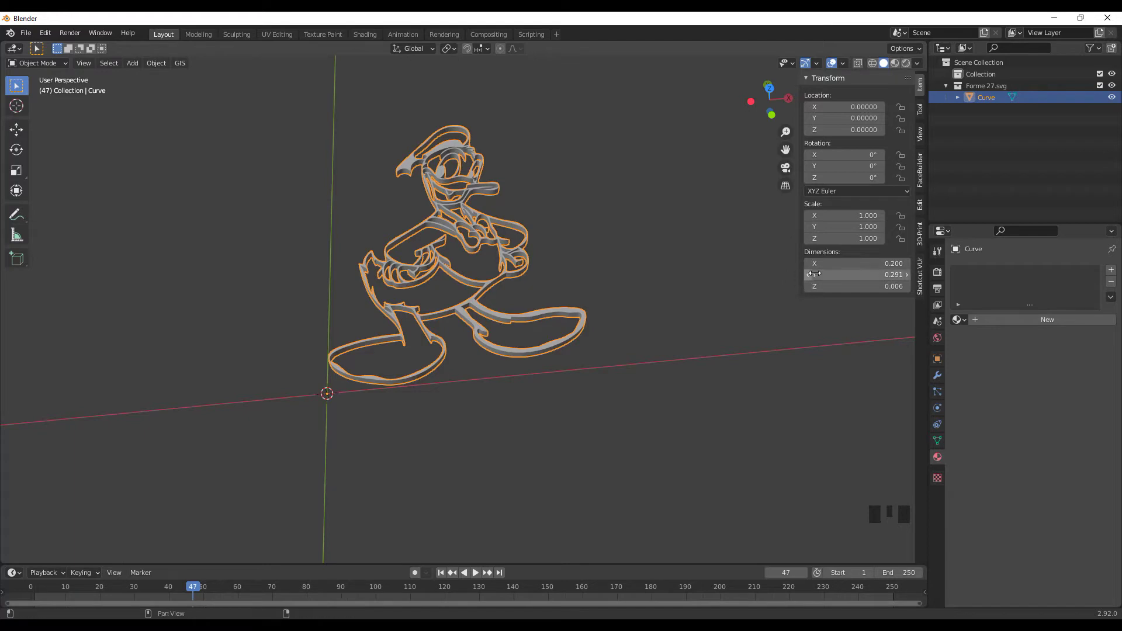
middle_click_drag(292, 248, 403, 205)
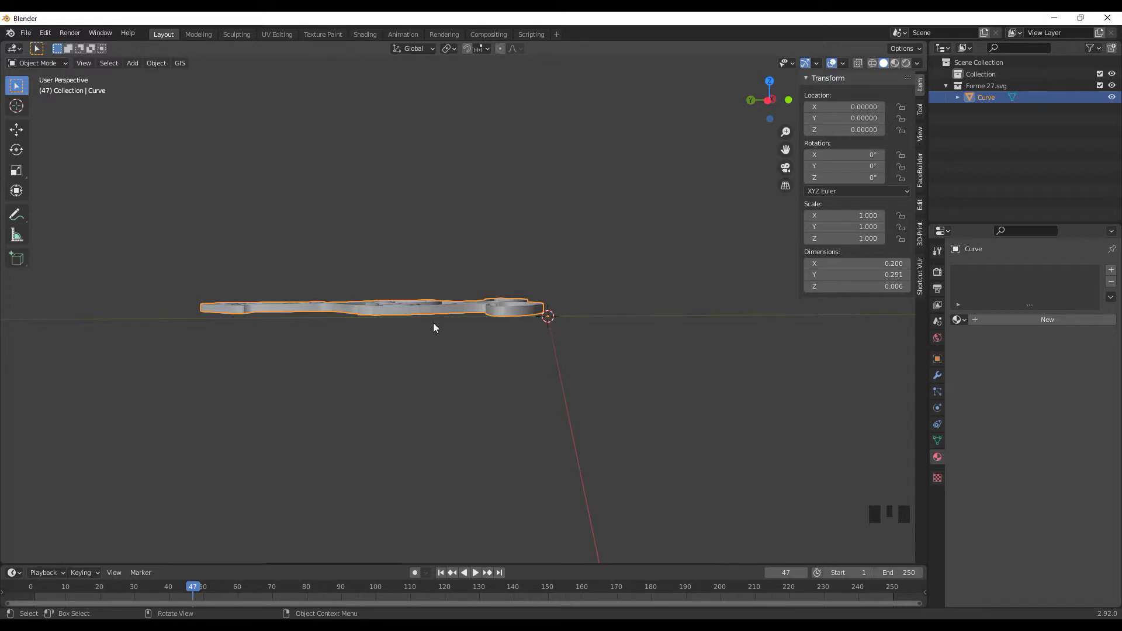
middle_click_drag(531, 331, 535, 289)
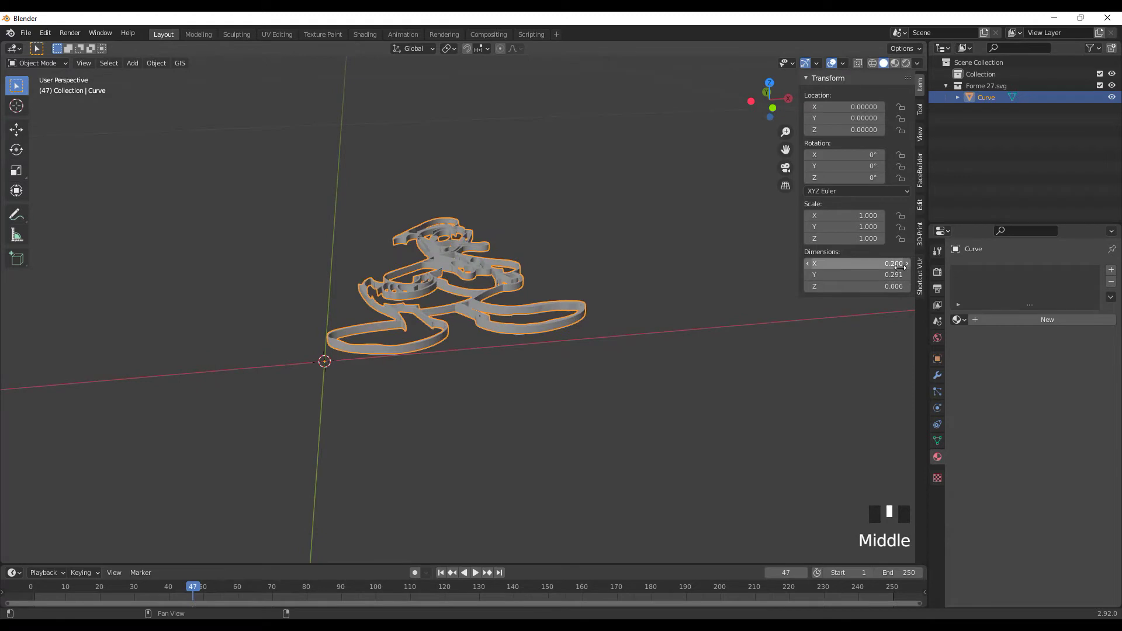
left_click(859, 274)
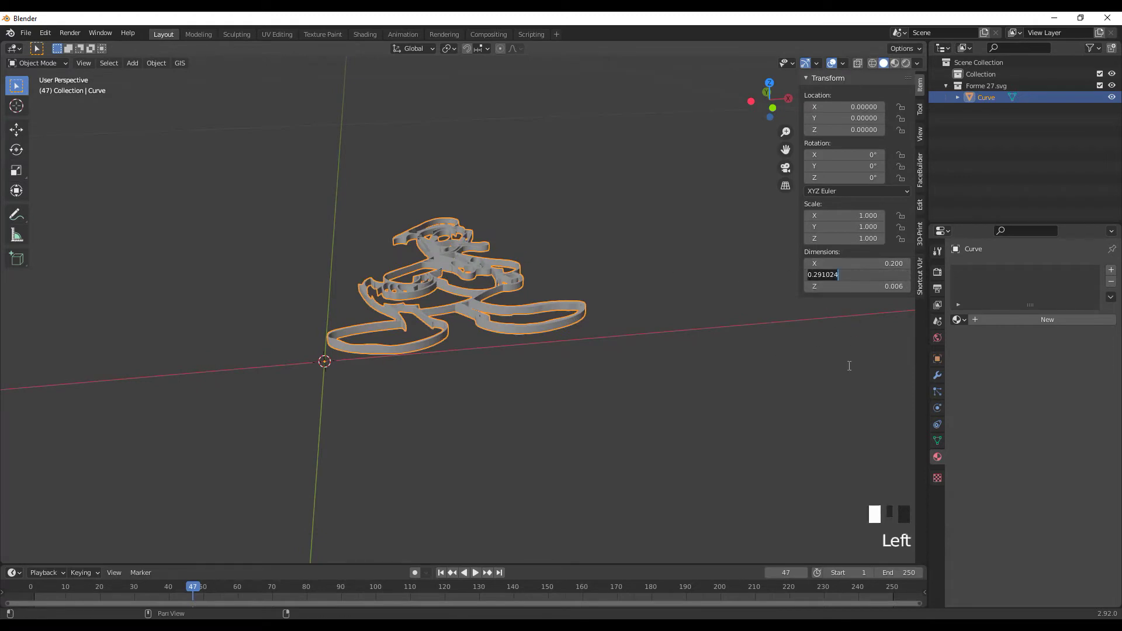
type("80")
key("Return")
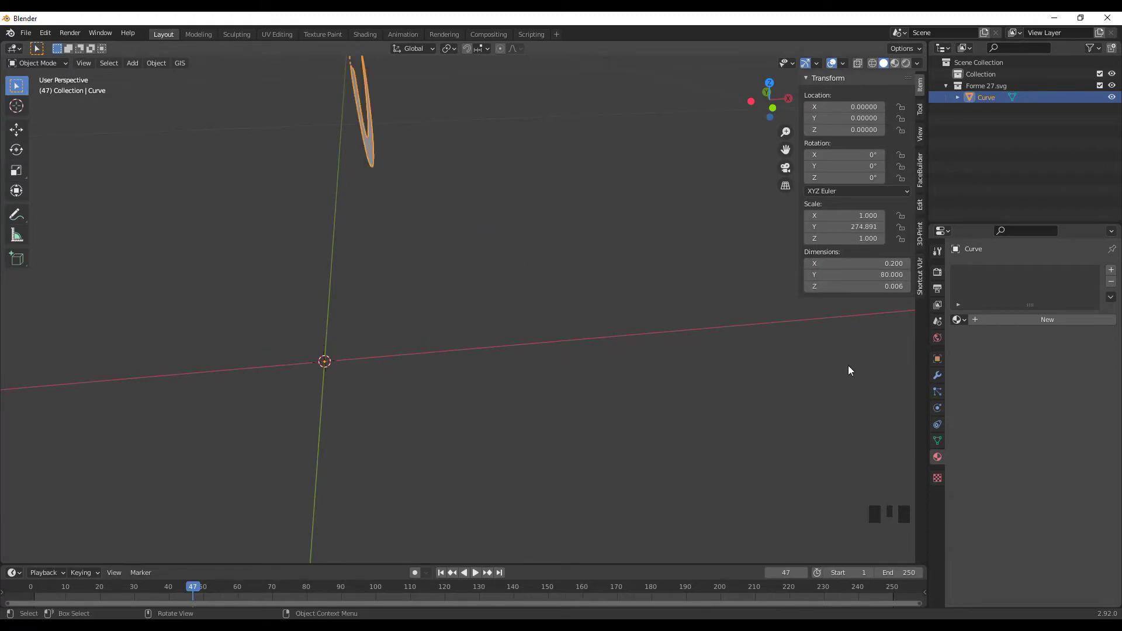
- Copy the duck's Y scale of 274.891 to its X and Z scale to restore uniform proportions
left_click(840, 226)
key("ctrl+c")
left_click(845, 215)
key("ctrl+v")
left_click(831, 238)
key("ctrl+v")
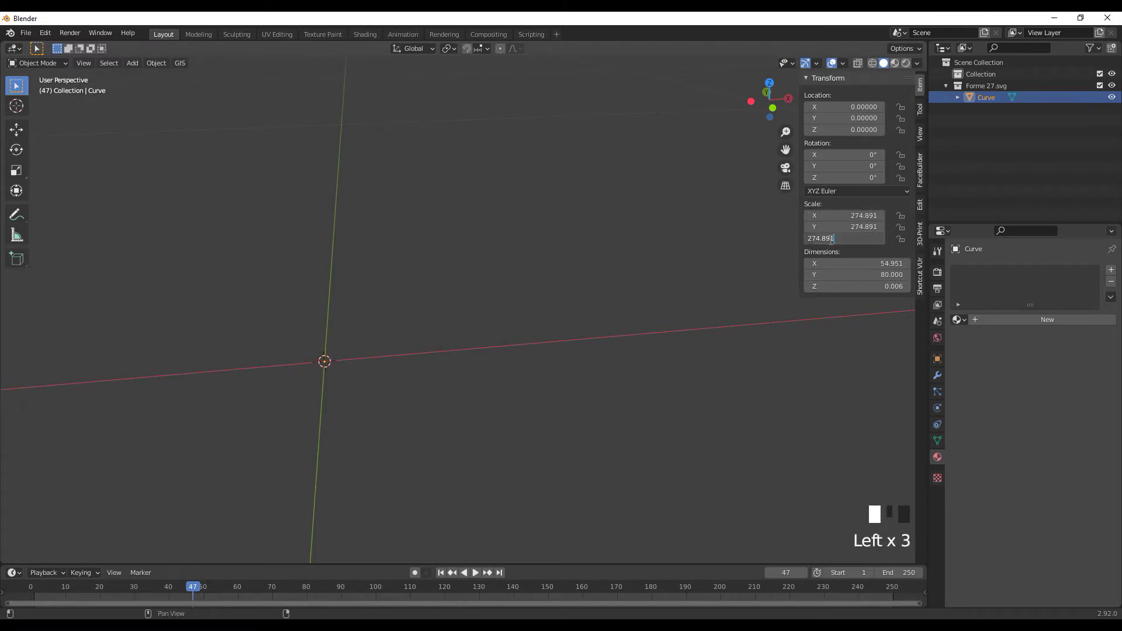
key("Return")
scroll(527, 264, "down", 10)
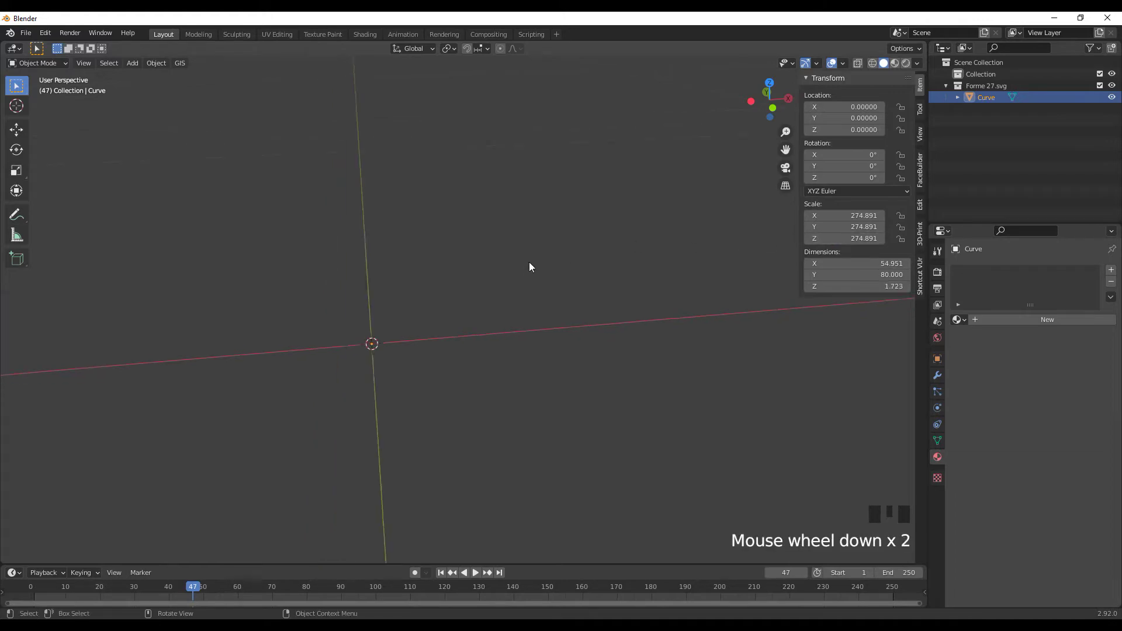
scroll(544, 233, "down", 19)
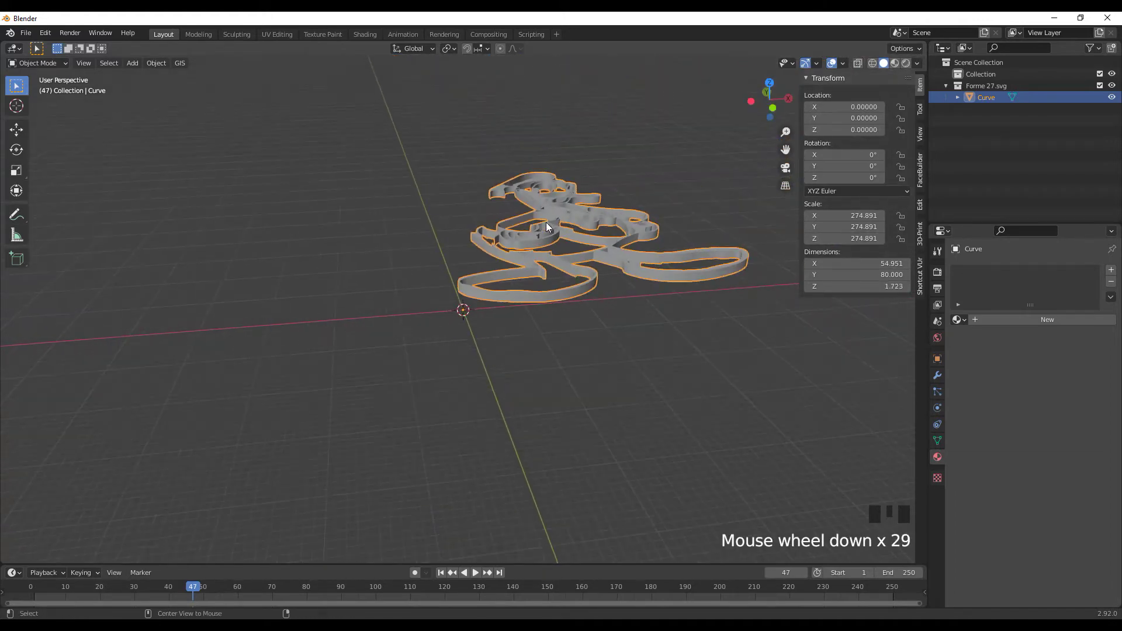
middle_click(546, 227, "alt")
middle_click_drag(360, 273, 349, 302)
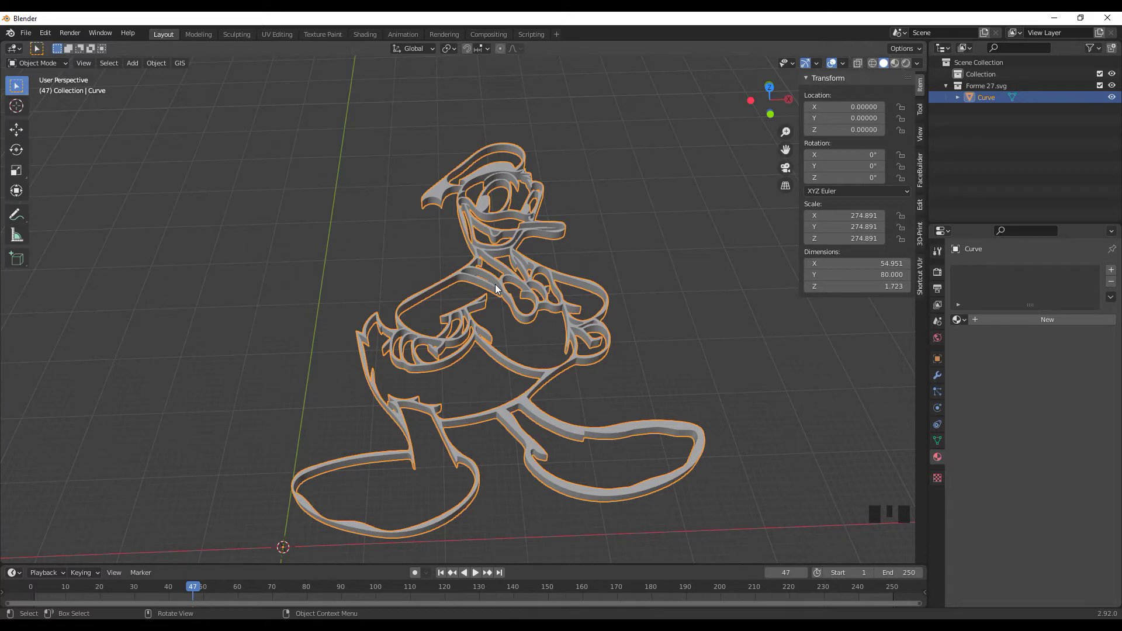
- Apply all transforms to the scaled duck and save the file
key("ctrl+a")
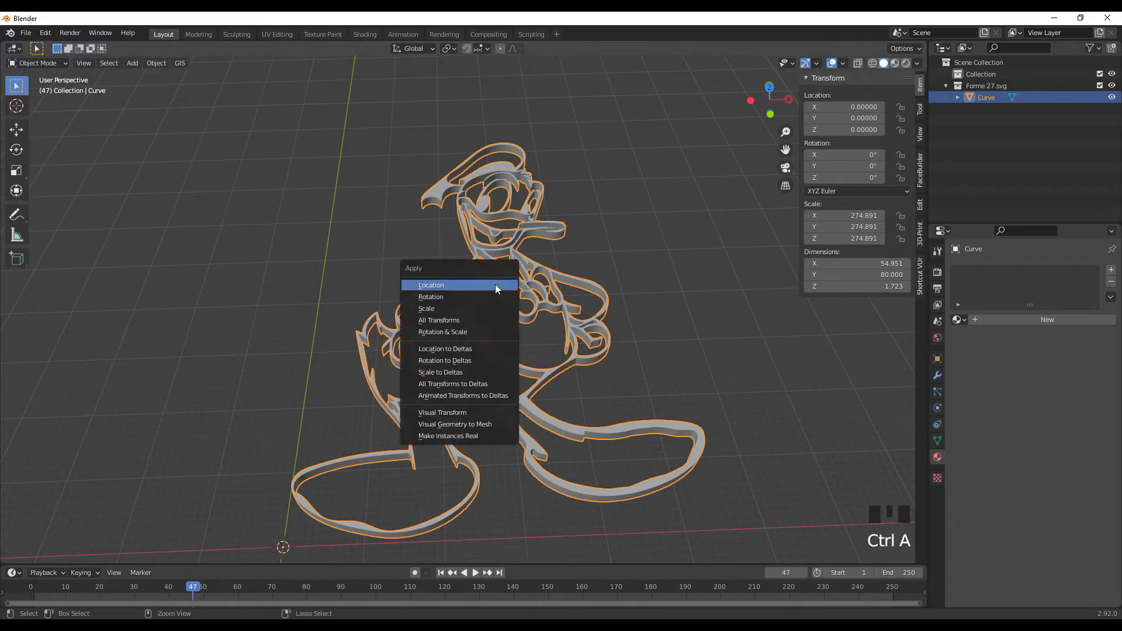
left_click(436, 323)
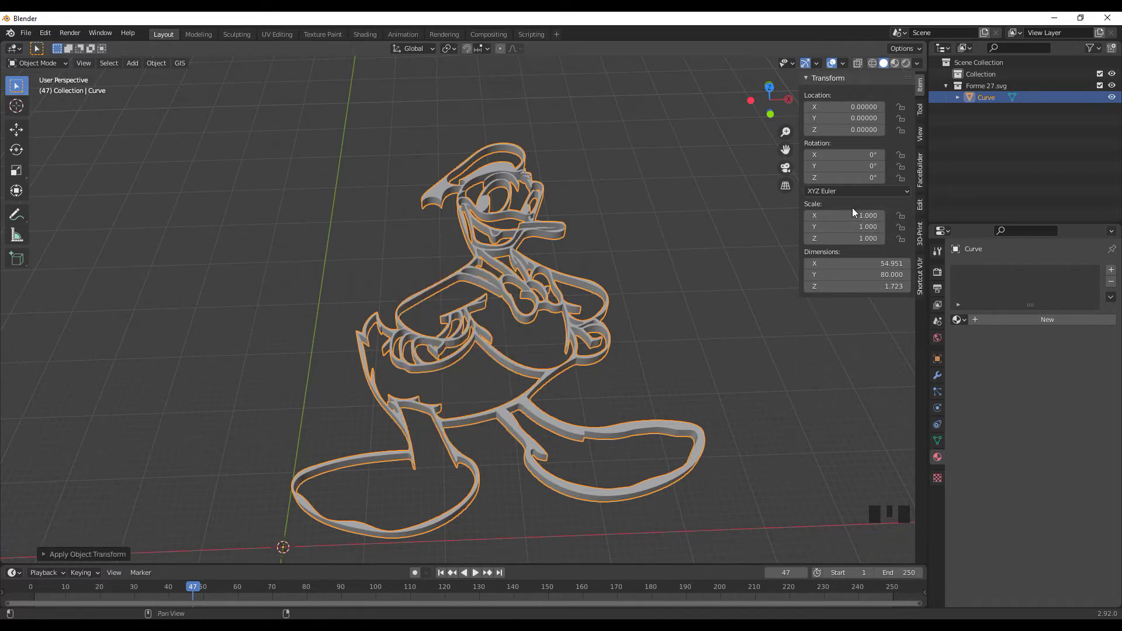
mouse_move(263, 332)
middle_mouse_down()
mouse_move(306, 330)
mouse_move(399, 261)
mouse_move(343, 312)
mouse_move(261, 329)
mouse_move(256, 379)
mouse_move(264, 349)
middle_mouse_up()
scroll(280, 304, "down", 1)
mouse_move(310, 382)
middle_mouse_down()
mouse_move(300, 322)
mouse_move(296, 380)
middle_mouse_up()
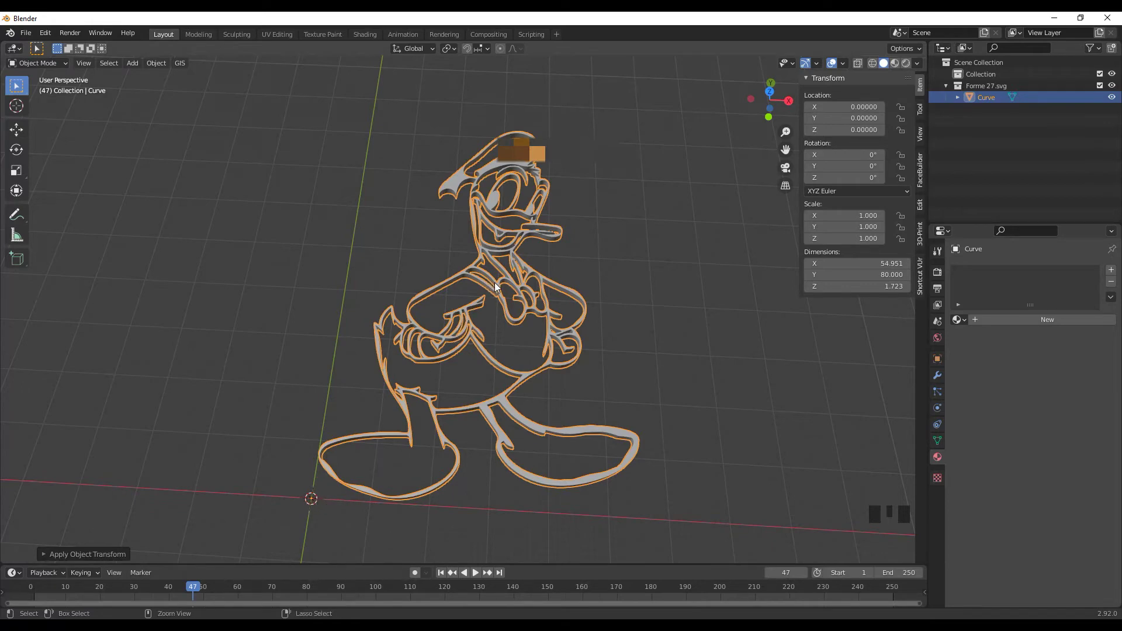
key("ctrl+s")
left_click(821, 534)
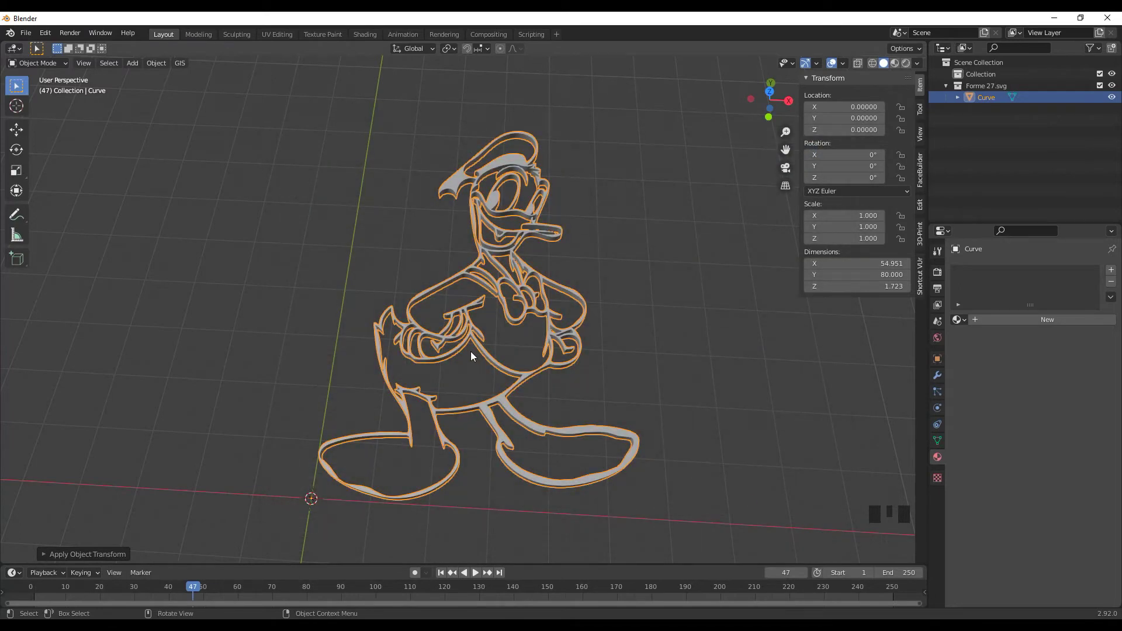
- Snap the selected duck to the 3D cursor at the world origin
key("shift+s")
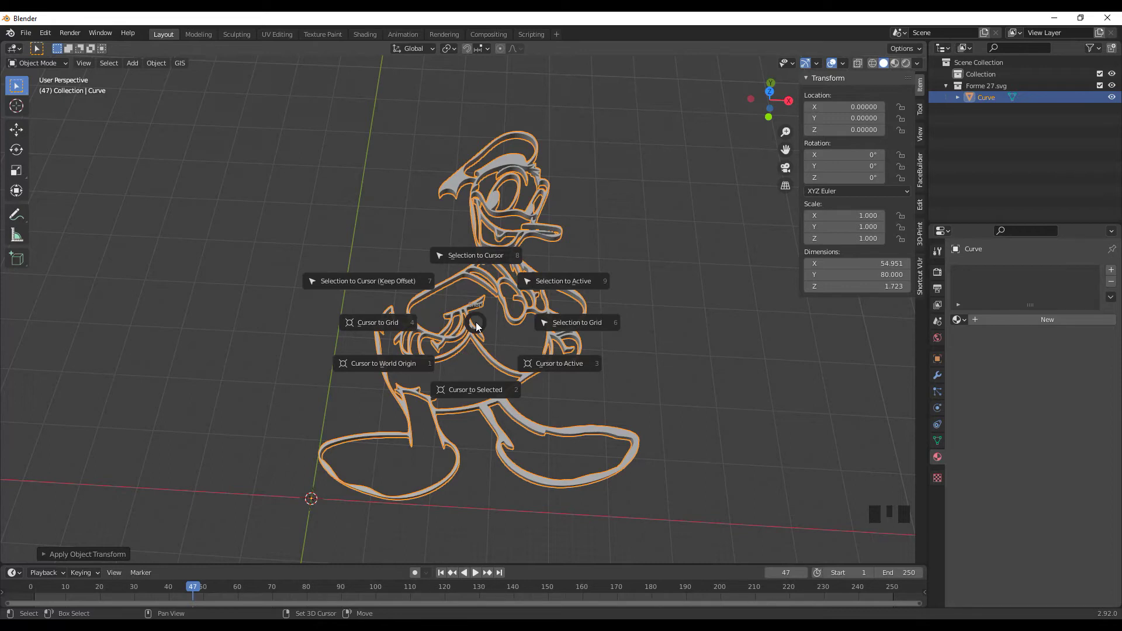
left_click(481, 255)
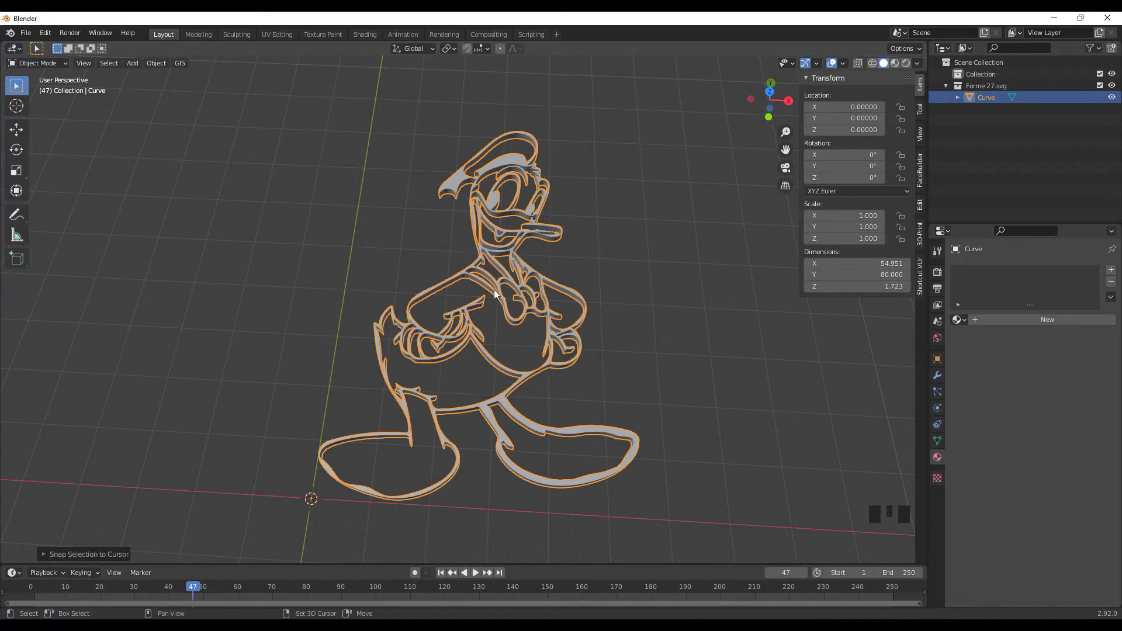
key("shift+s")
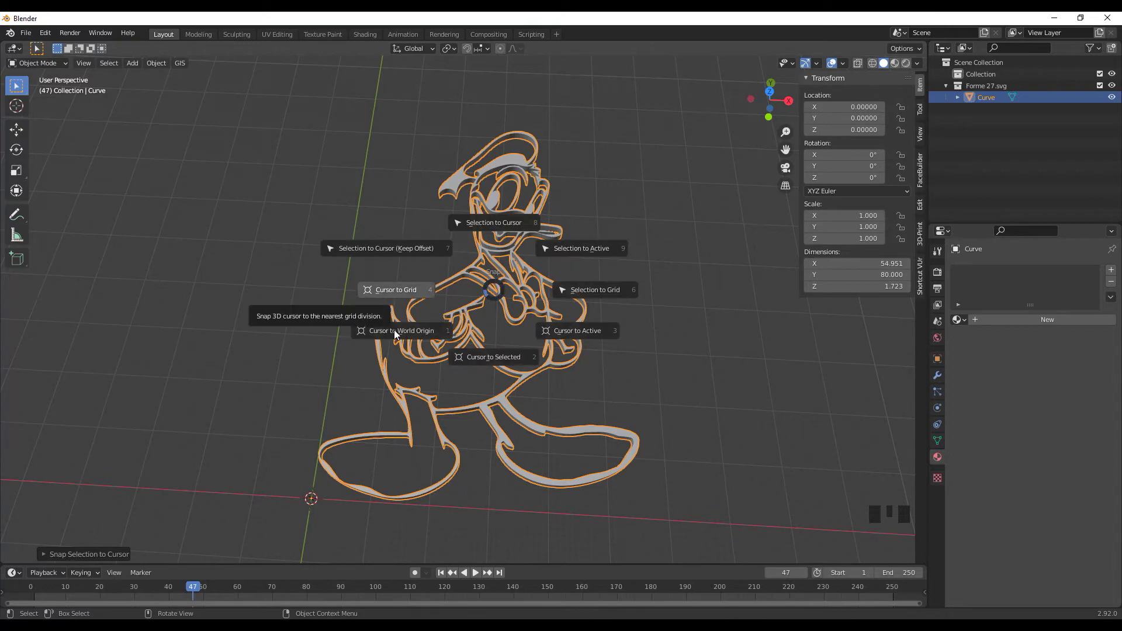
left_click(296, 332)
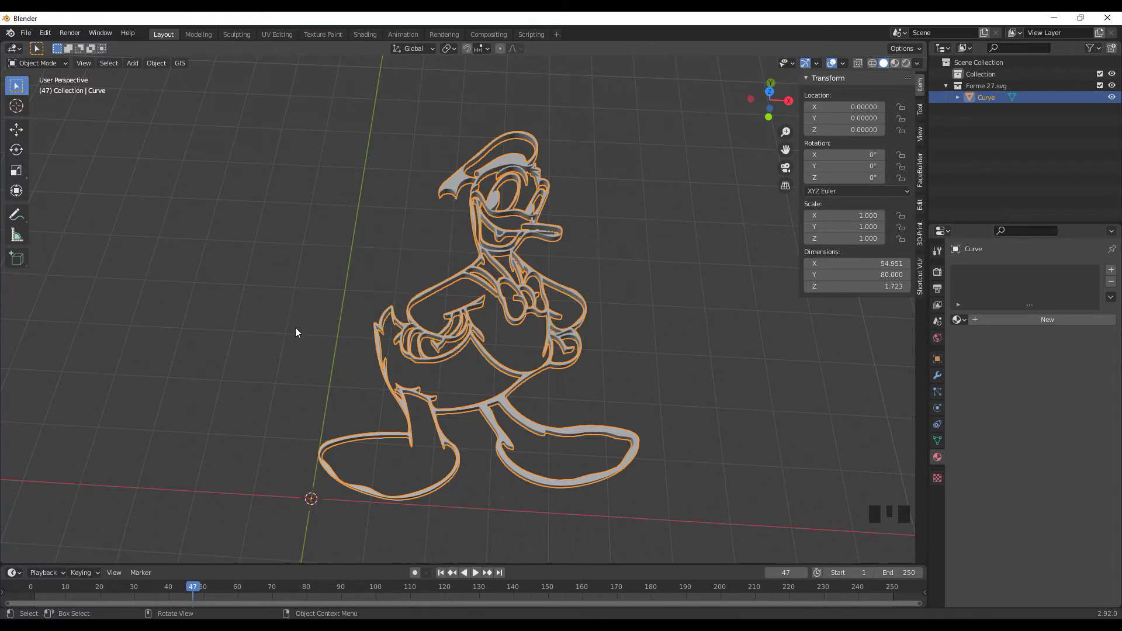
- Try setting the duck's geometry to its origin, and undo that change
right_click(498, 298)
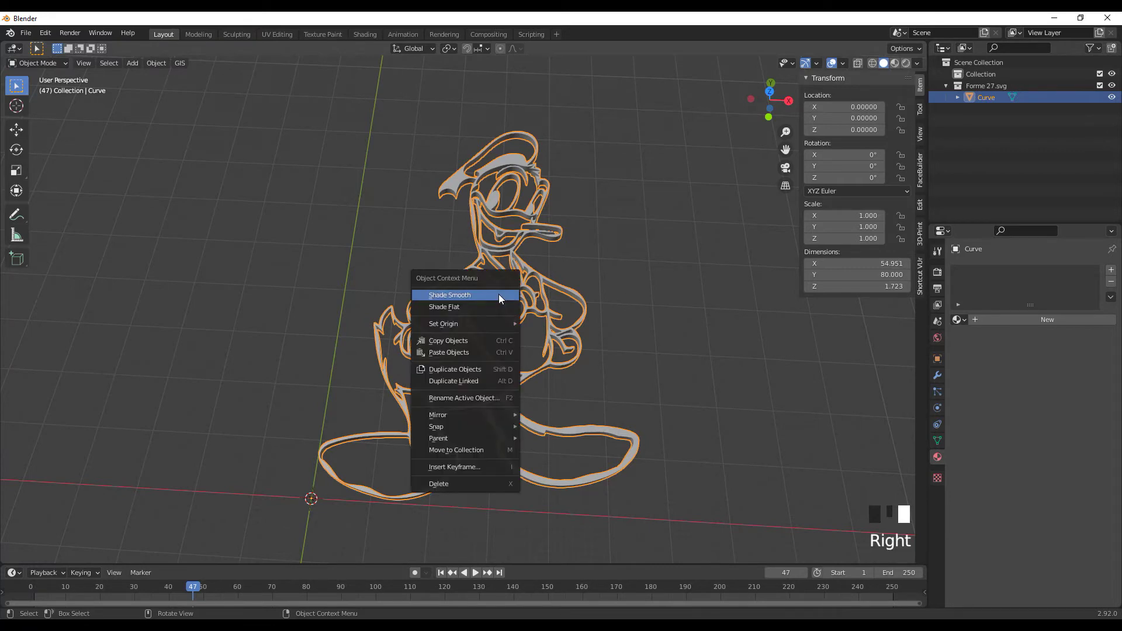
mouse_move(447, 325)
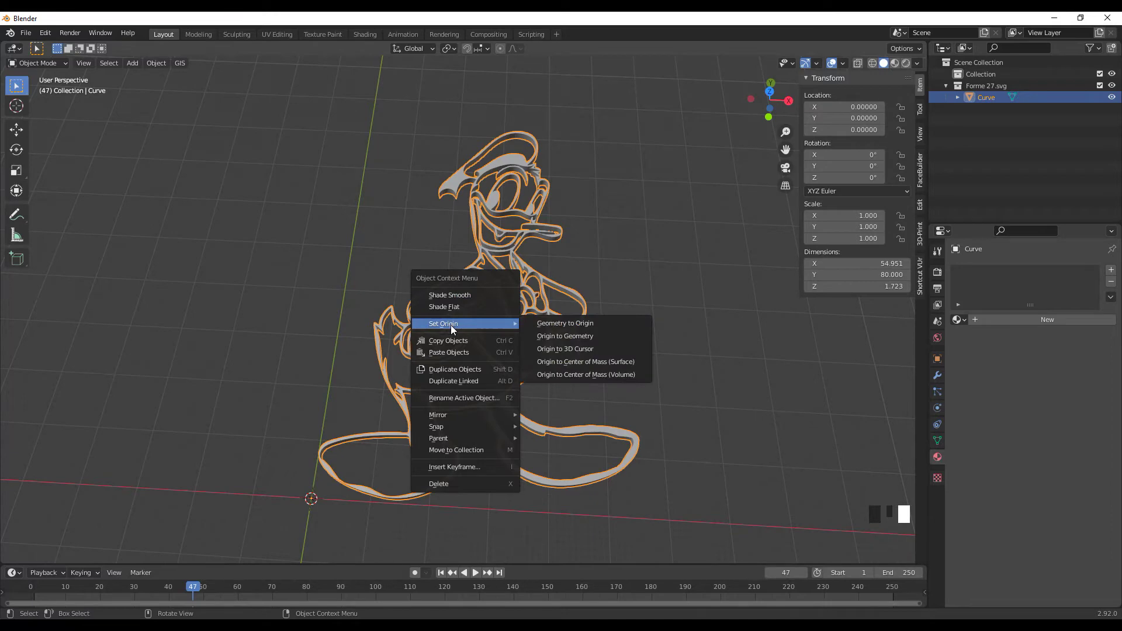
left_click(582, 328)
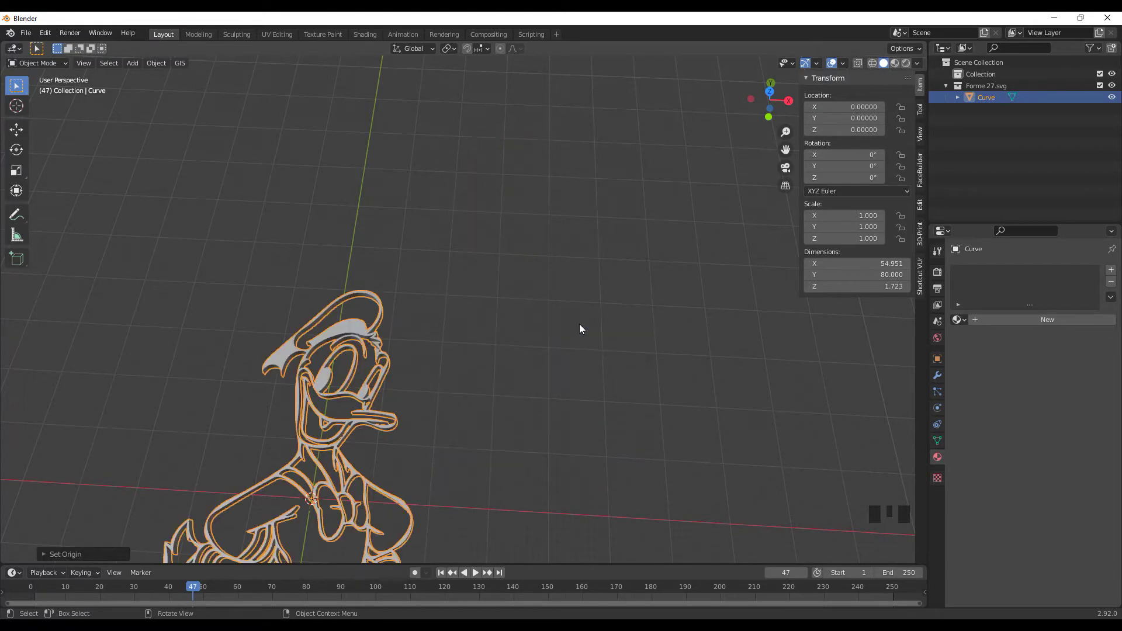
scroll(485, 379, "down", 4)
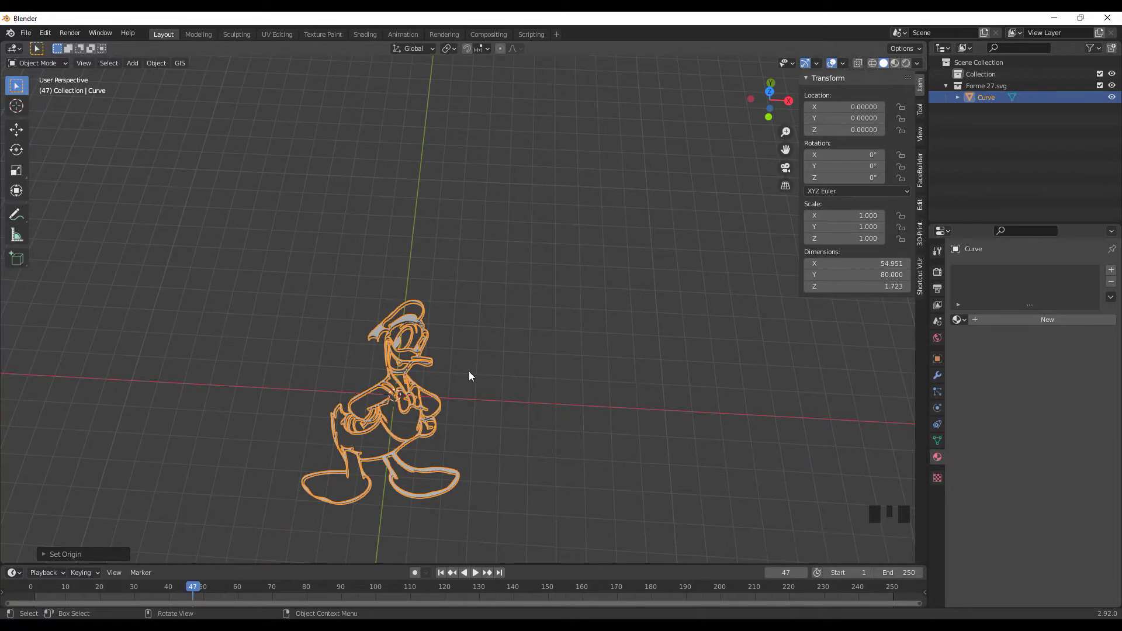
key("ctrl+z")
middle_click_drag(469, 371, 524, 344)
scroll(501, 308, "up", 5)
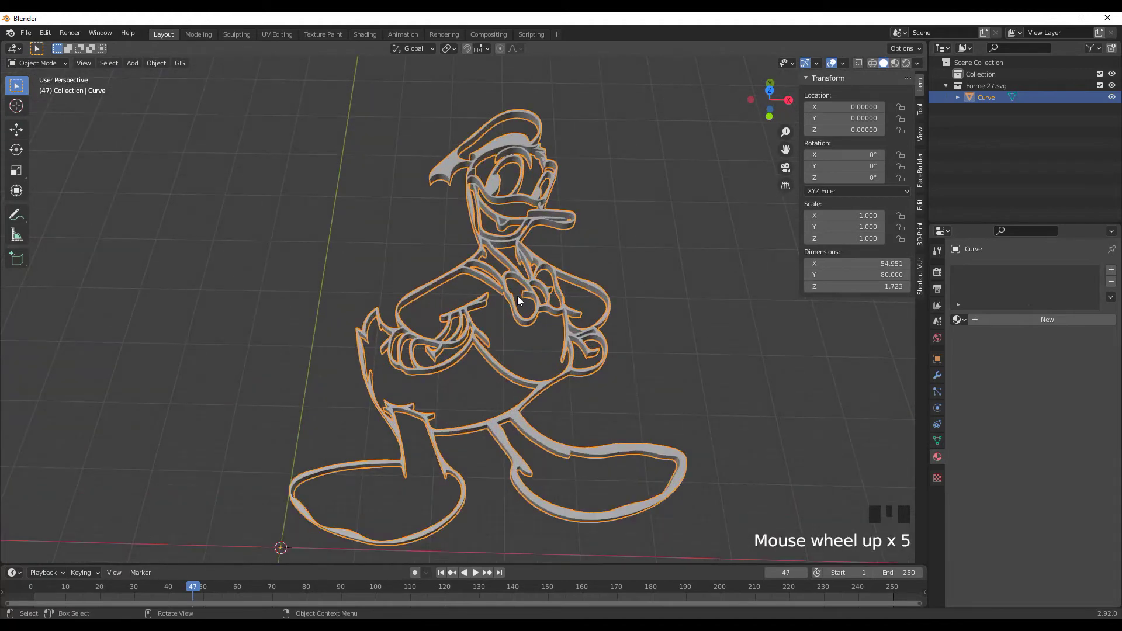
scroll(506, 277, "down", 2)
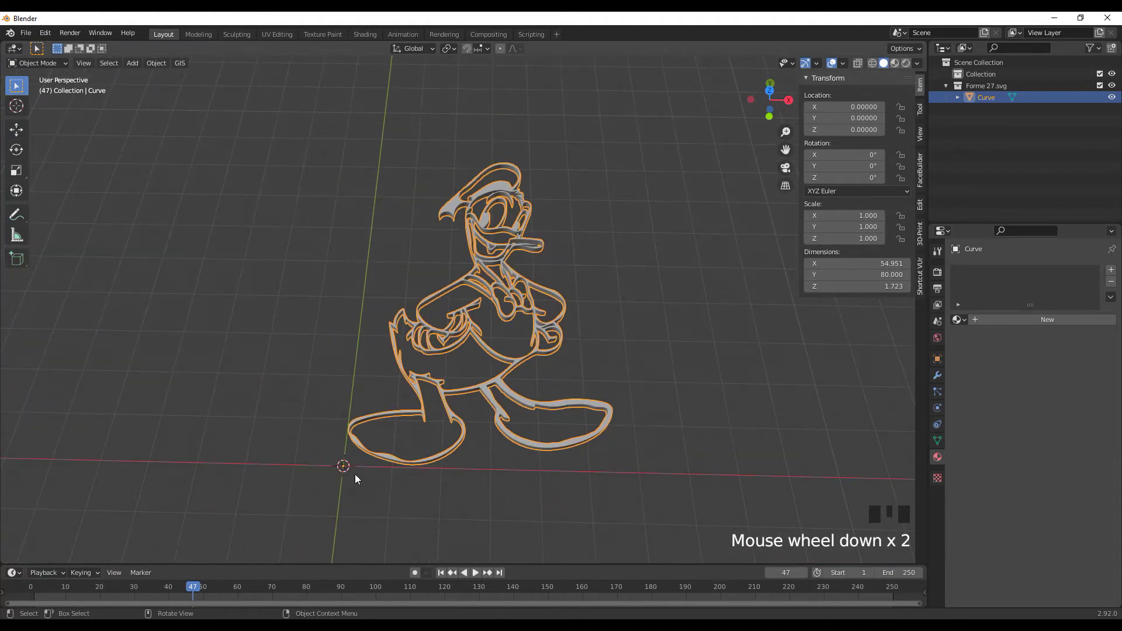
mouse_move(343, 475)
middle_mouse_down()
mouse_move(313, 376)
mouse_move(406, 335)
mouse_move(399, 403)
mouse_move(342, 482)
middle_mouse_up()
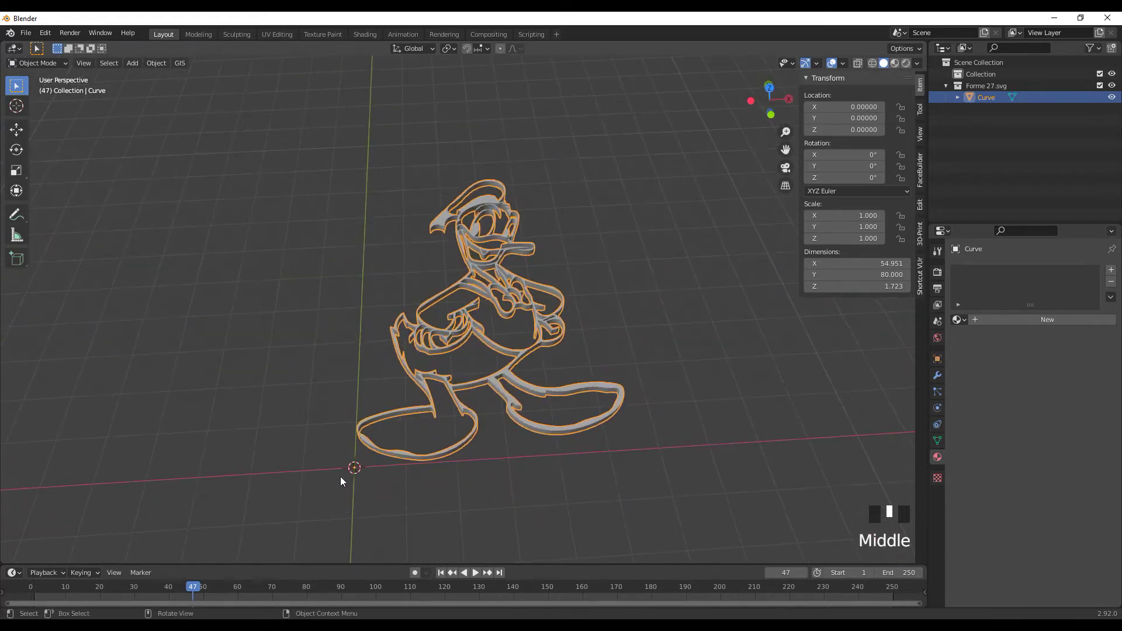
- Set the duck's geometry to its origin so the drawing is centred on the world origin
right_click(488, 292)
mouse_move(489, 292)
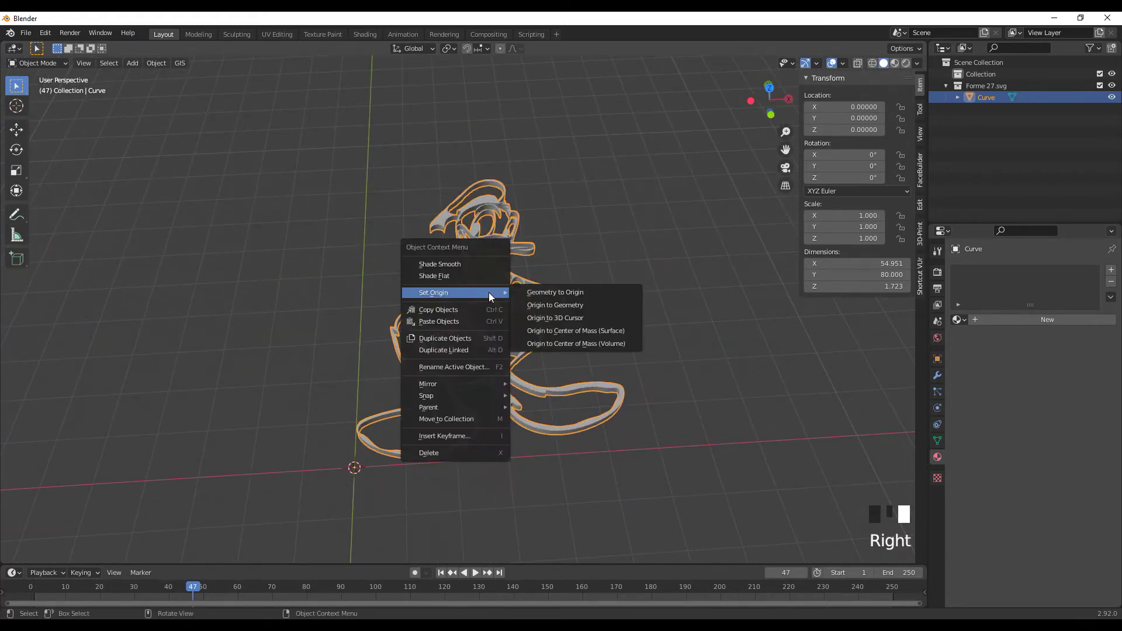
left_click(573, 292)
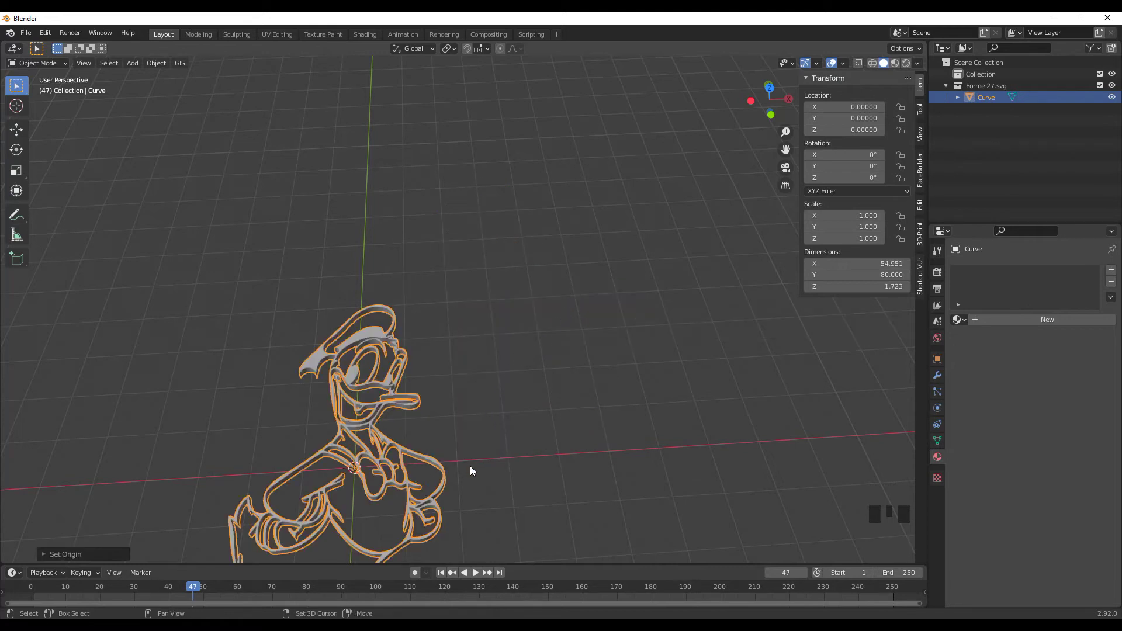
key("shift+s")
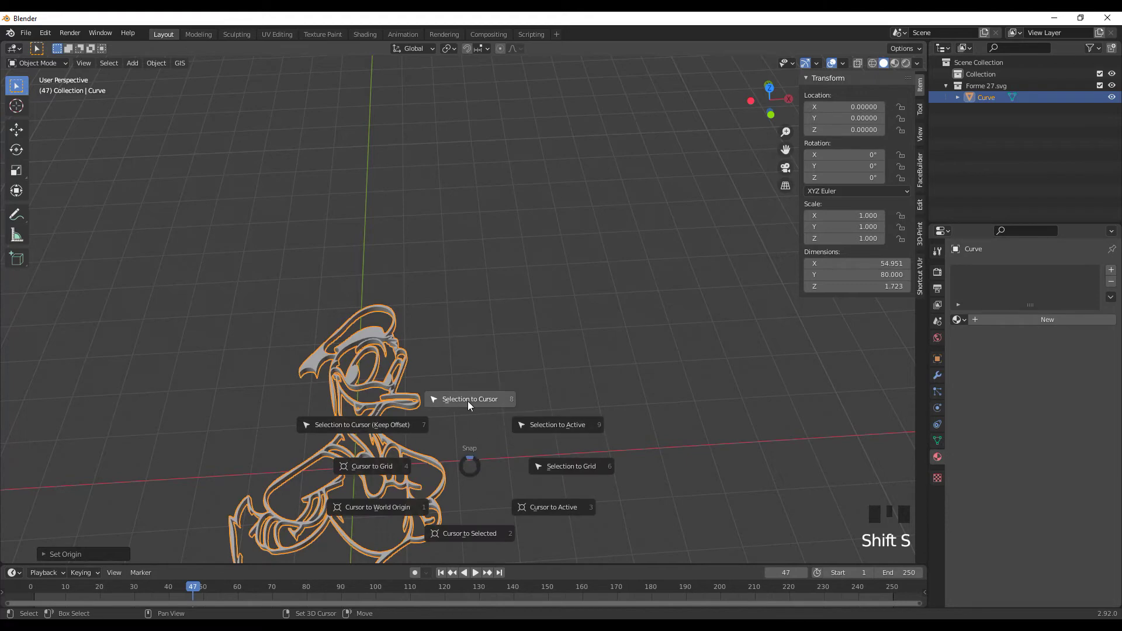
left_click(212, 376)
scroll(291, 463, "down", 2)
middle_click_drag(334, 478, 277, 383)
scroll(277, 383, "down", 2)
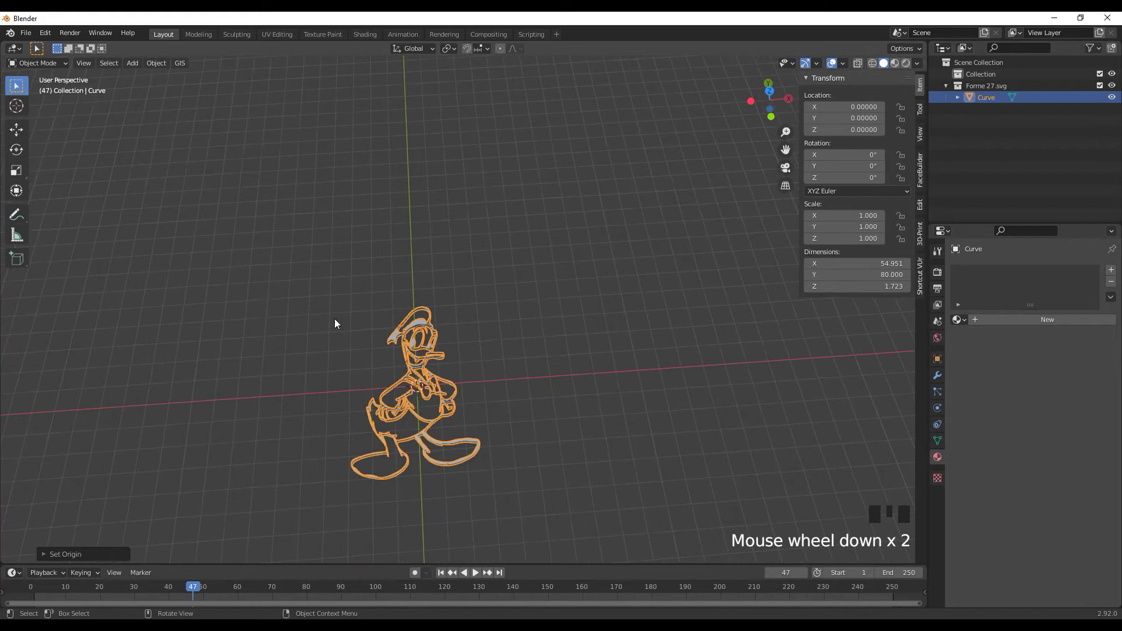
- Deselect the duck and add a cube mesh at the world origin
left_click(131, 63)
left_click(425, 124)
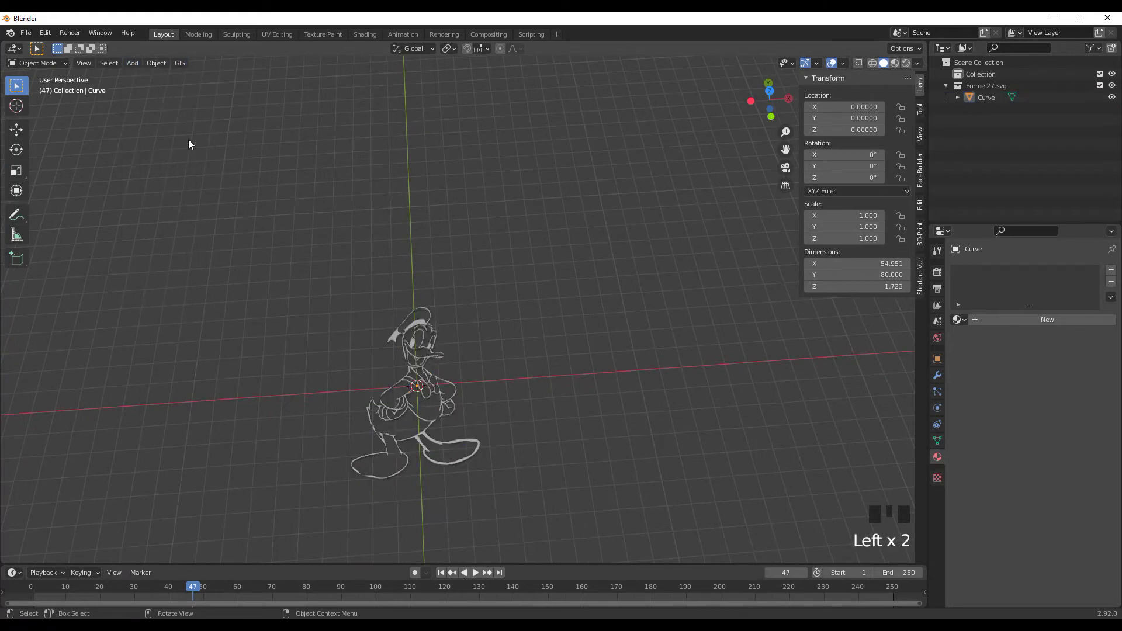
left_click(134, 64)
mouse_move(143, 89)
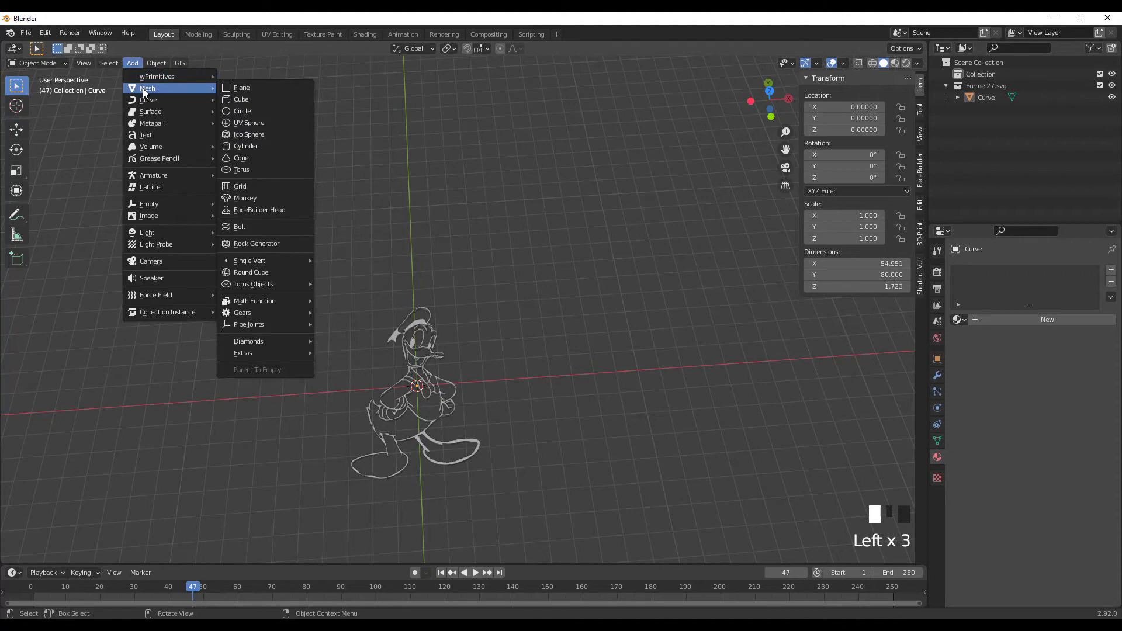
left_click(231, 100)
scroll(459, 460, "up", 4)
scroll(459, 459, "down", 3)
middle_click_drag(383, 461, 383, 438)
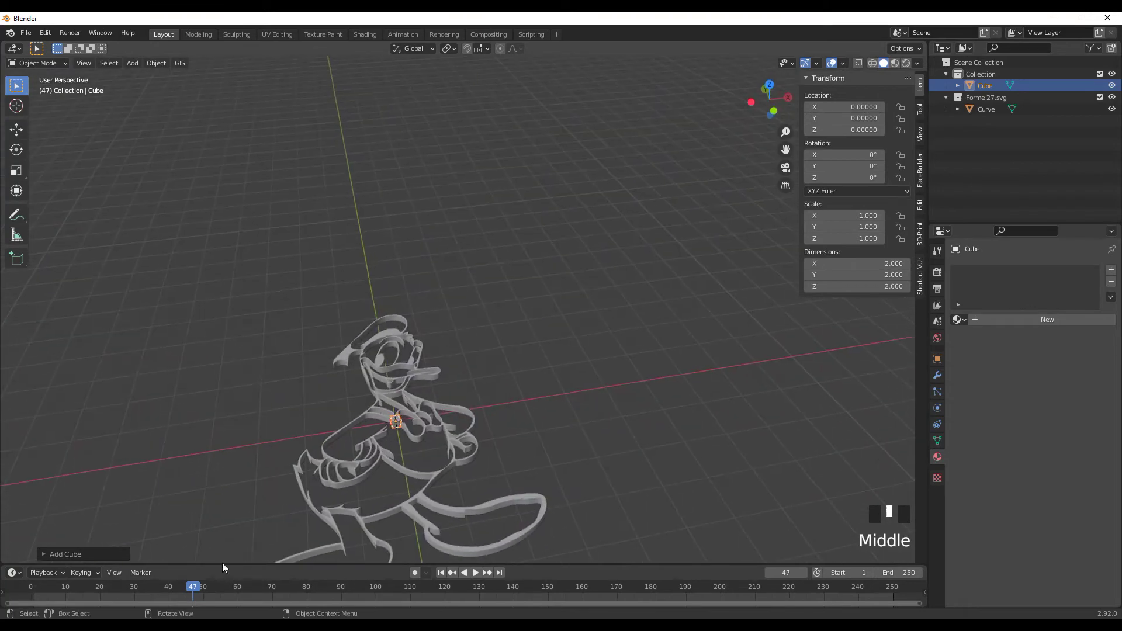
scroll(440, 377, "down", 3)
middle_click_drag(439, 377, 541, 333)
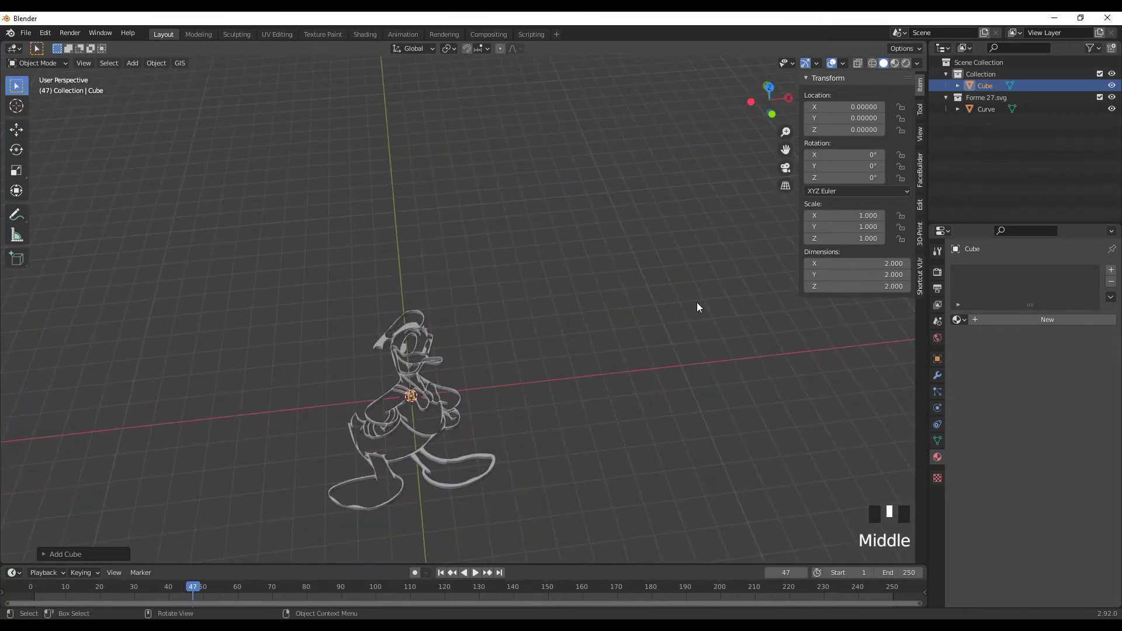
- Set the cube's dimensions to 60 along X and 100 along Y to form a plate around the duck
left_click(858, 275)
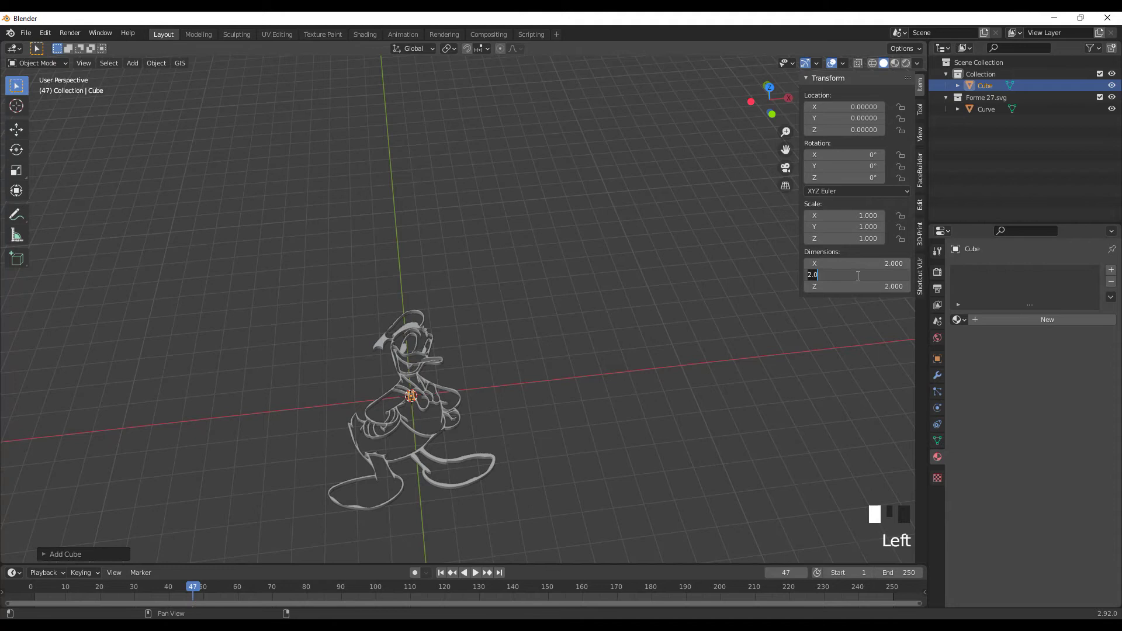
type("100")
key("Return")
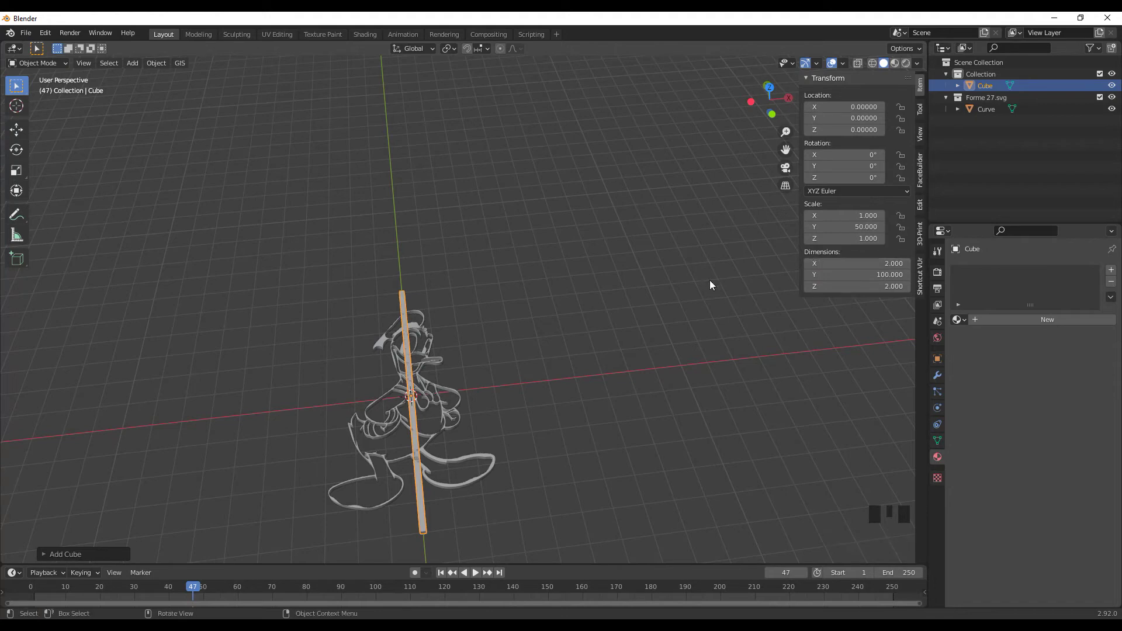
left_click(447, 422)
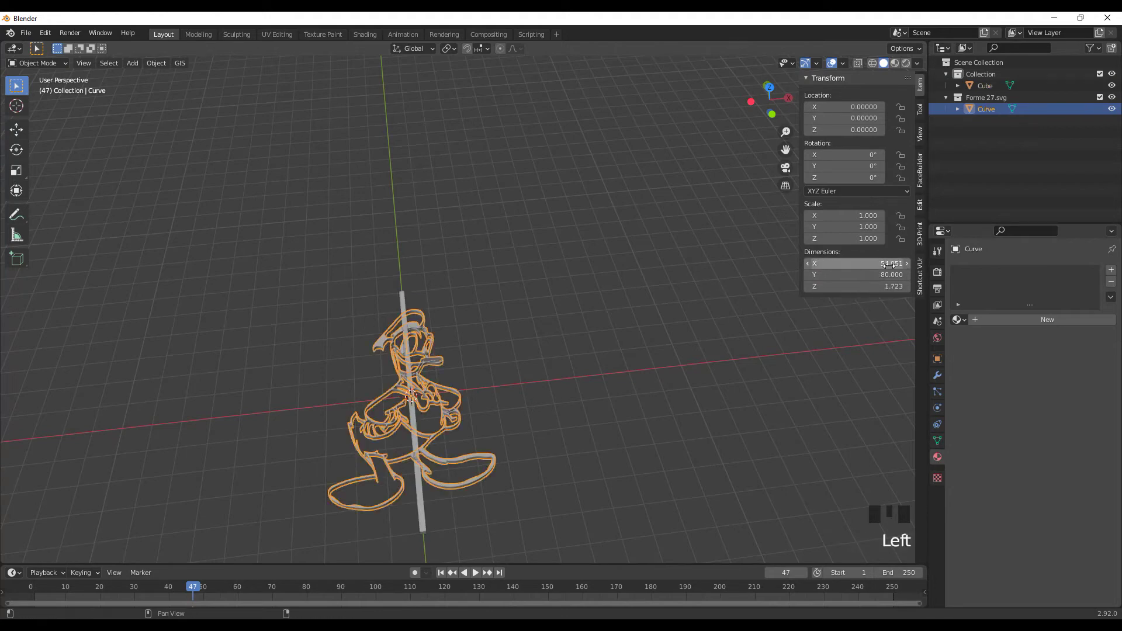
left_click(412, 418)
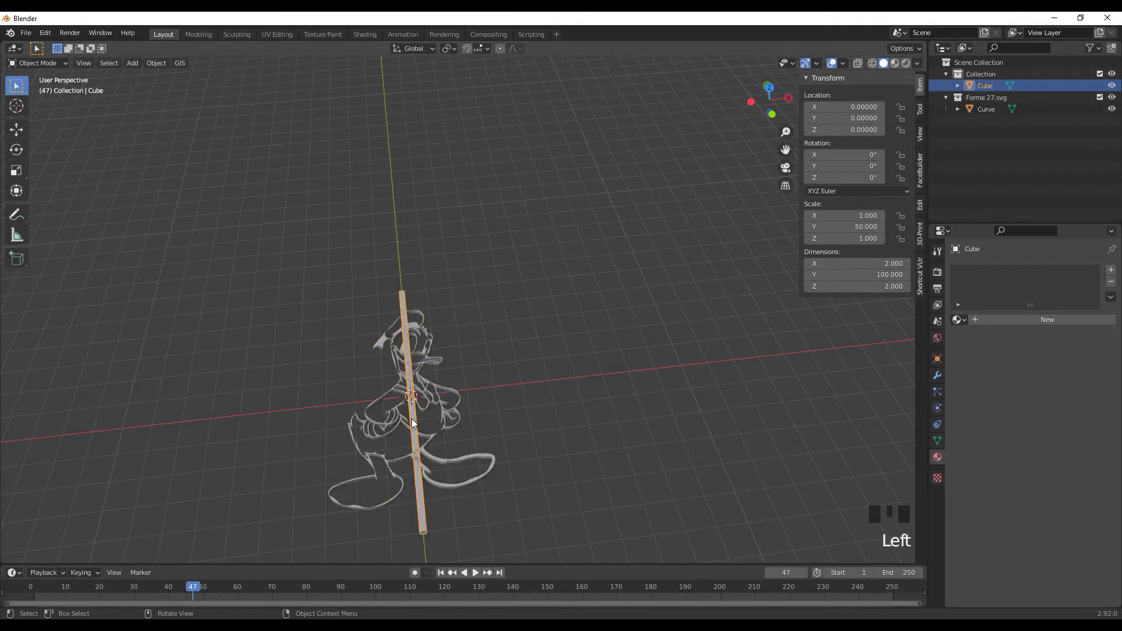
double_click(877, 274)
key("Return")
left_click(869, 262)
type("60")
key("Return")
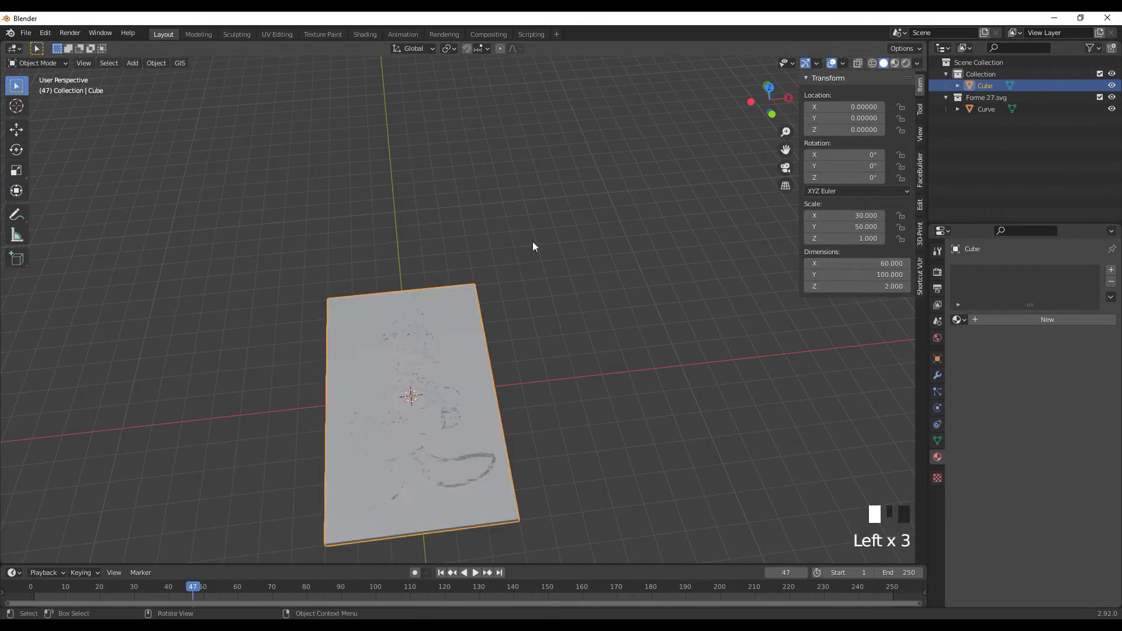
- Set the plate's Z dimension to 5
middle_click_drag(233, 452, 296, 383)
left_click(540, 340)
left_click(558, 343)
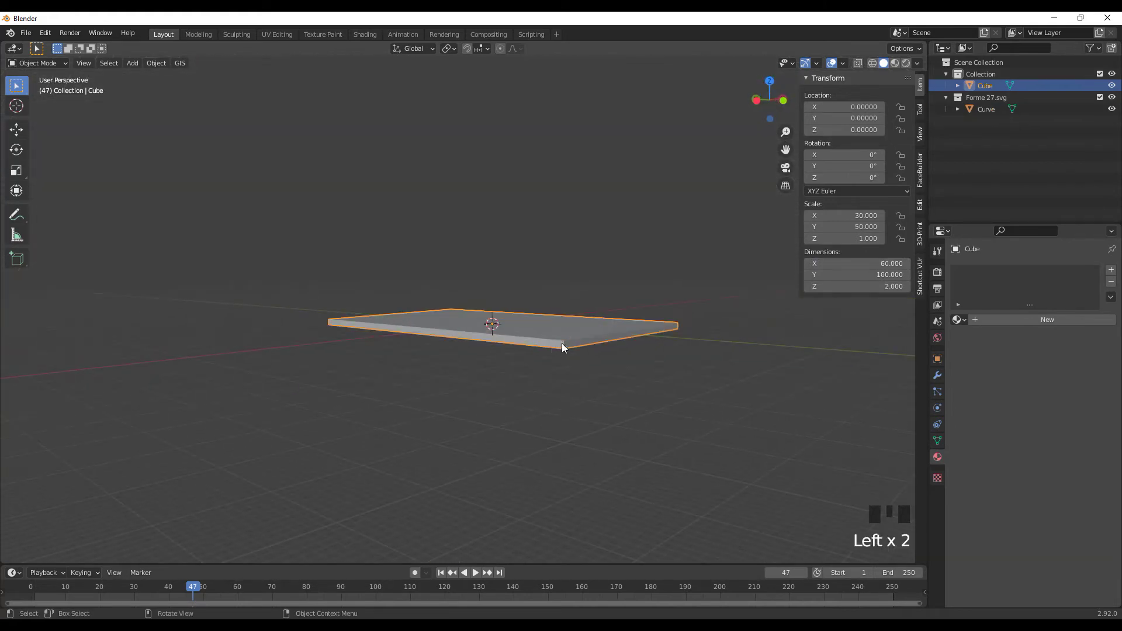
left_click(865, 286)
type("5")
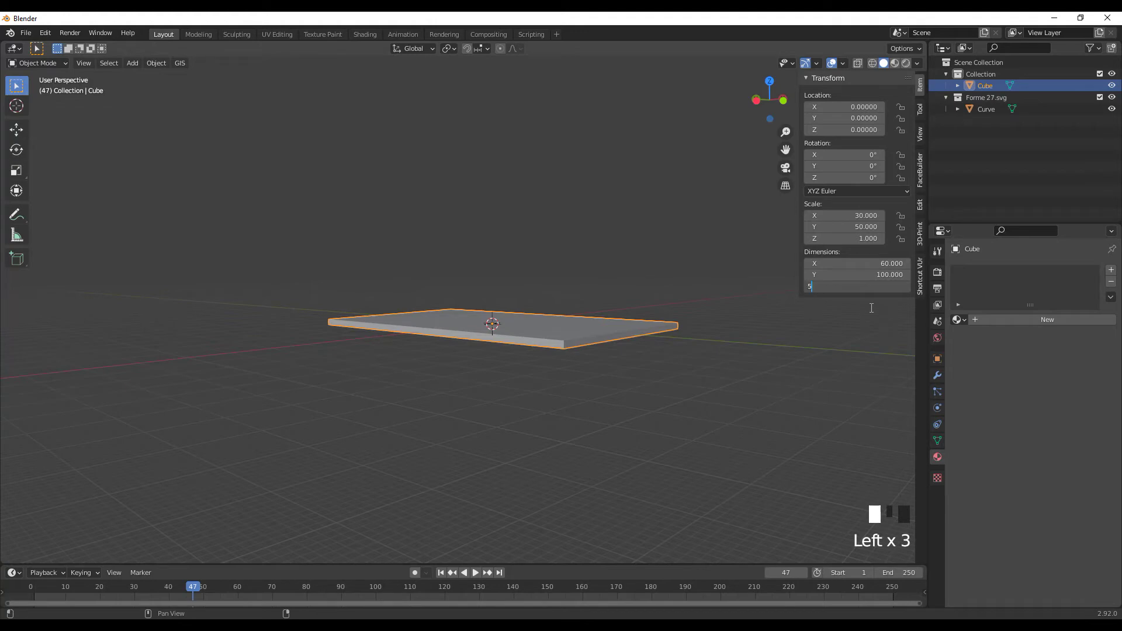
key("Return")
- Select the duck and set its Z dimension to 10
middle_click_drag(626, 254, 631, 370)
left_click(375, 393)
left_click(859, 287)
type("10")
key("Return")
middle_click_drag(243, 448, 336, 403)
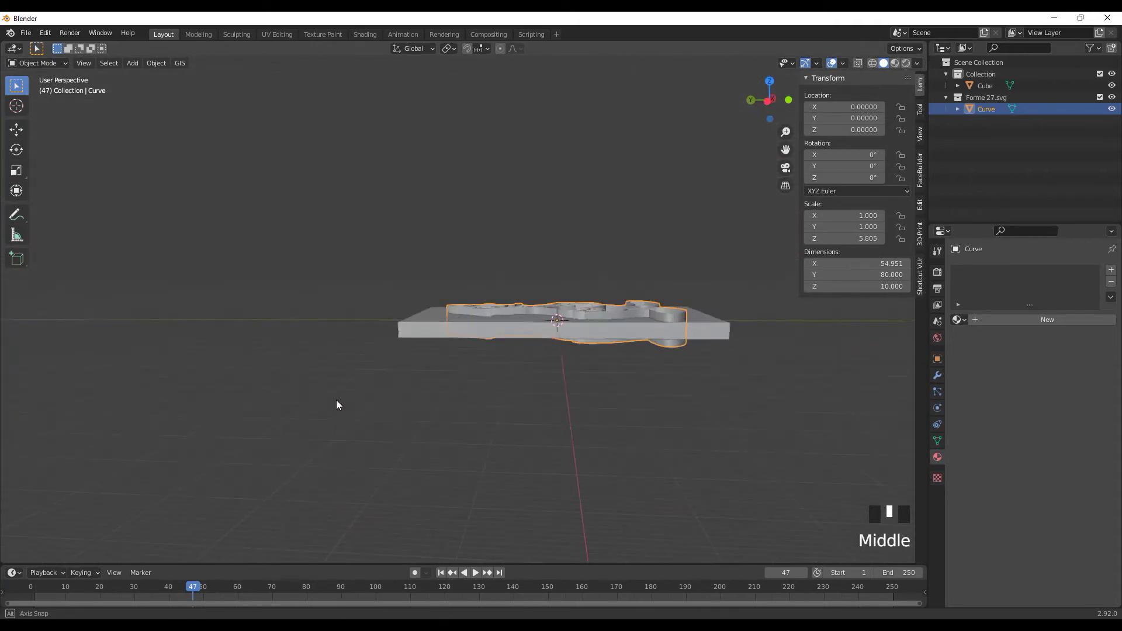
key("g")
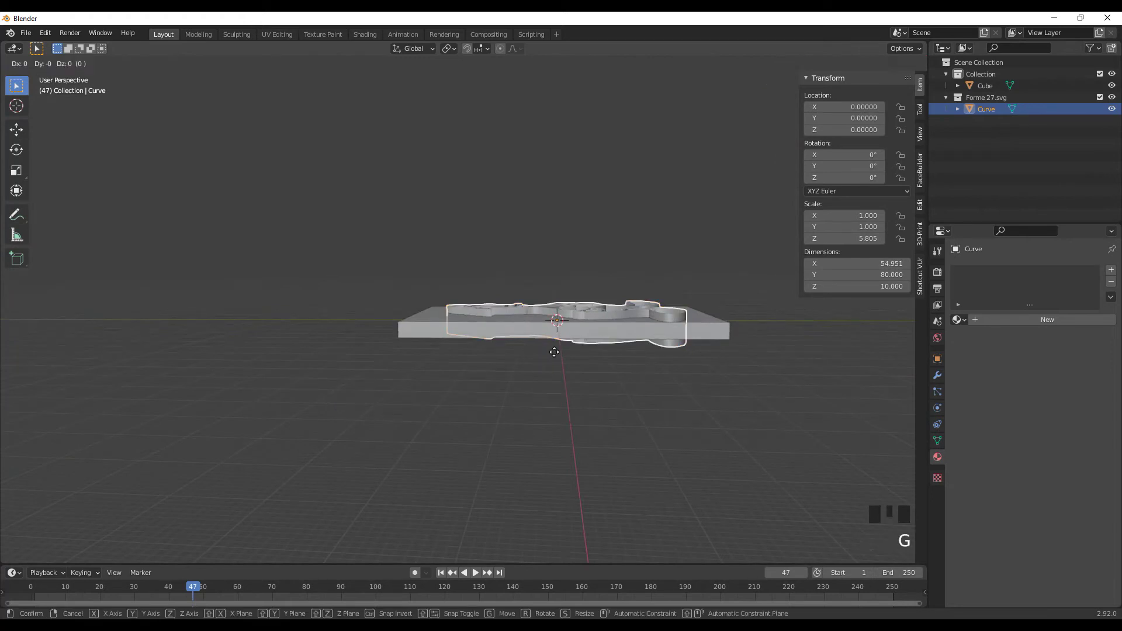
key("z")
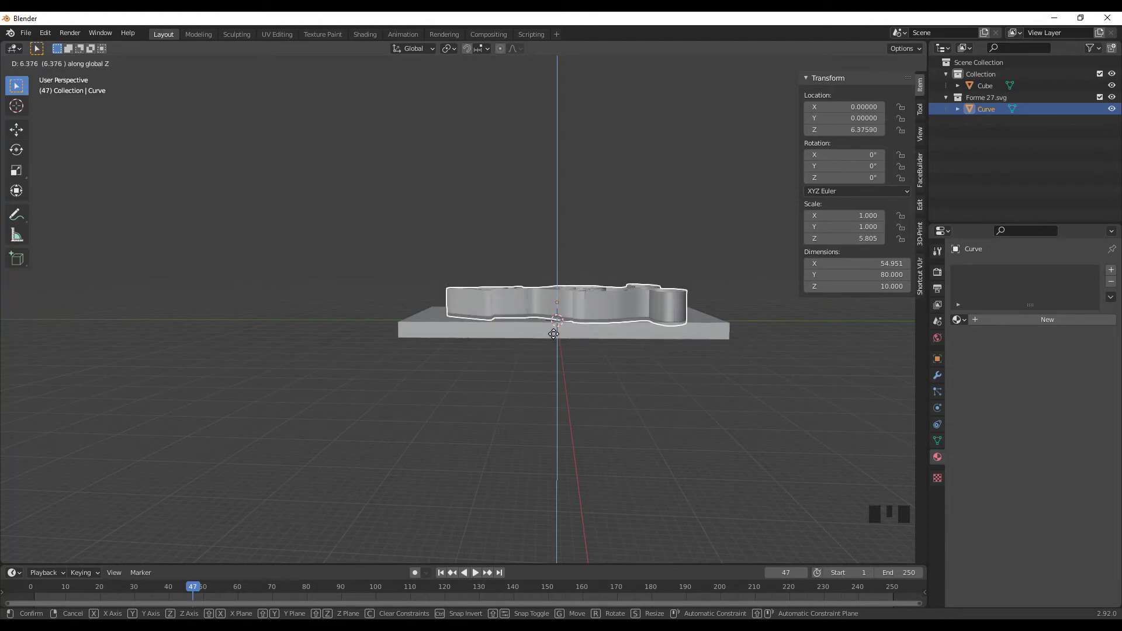
right_click(554, 309)
- Enable snapping with Face as the snap target
left_click(467, 48)
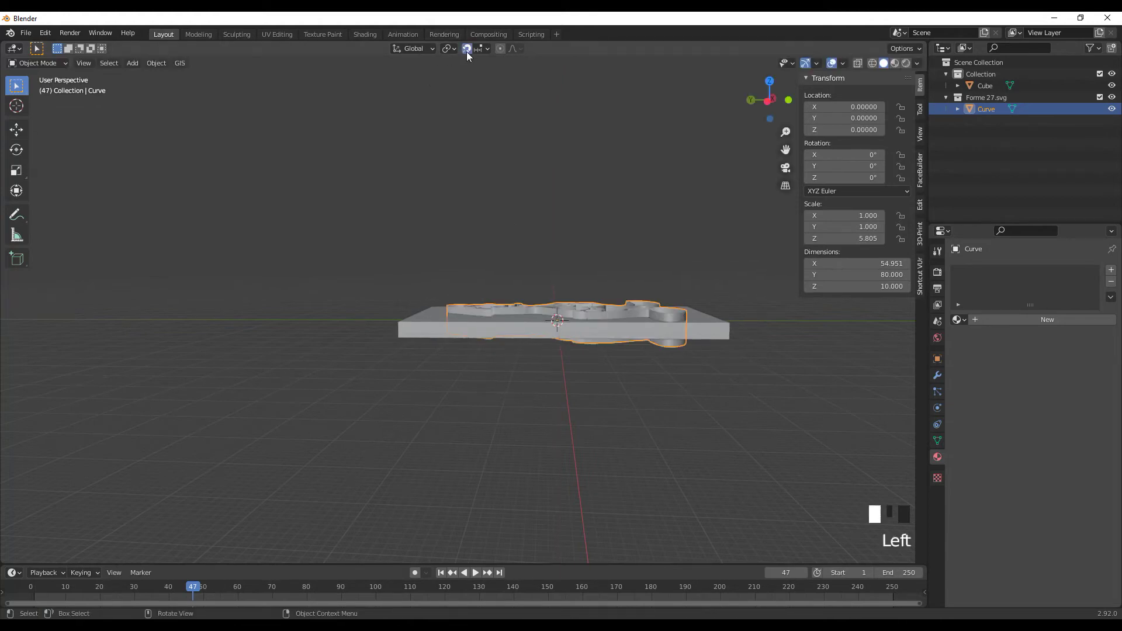
left_click(485, 50)
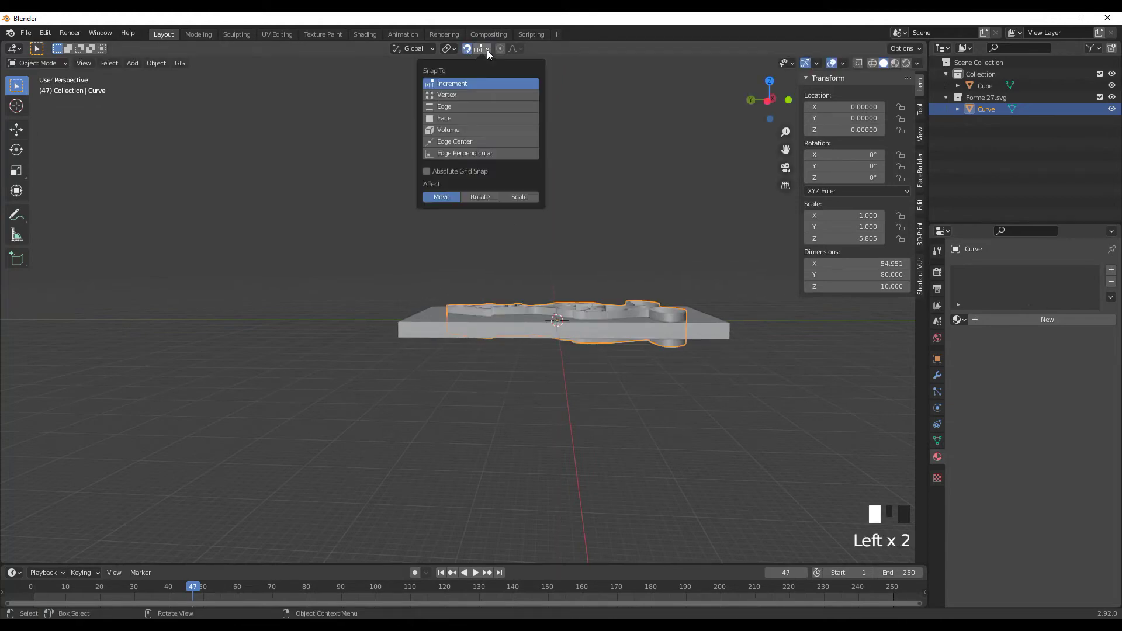
left_click(450, 118)
left_click(602, 292)
left_click(578, 310)
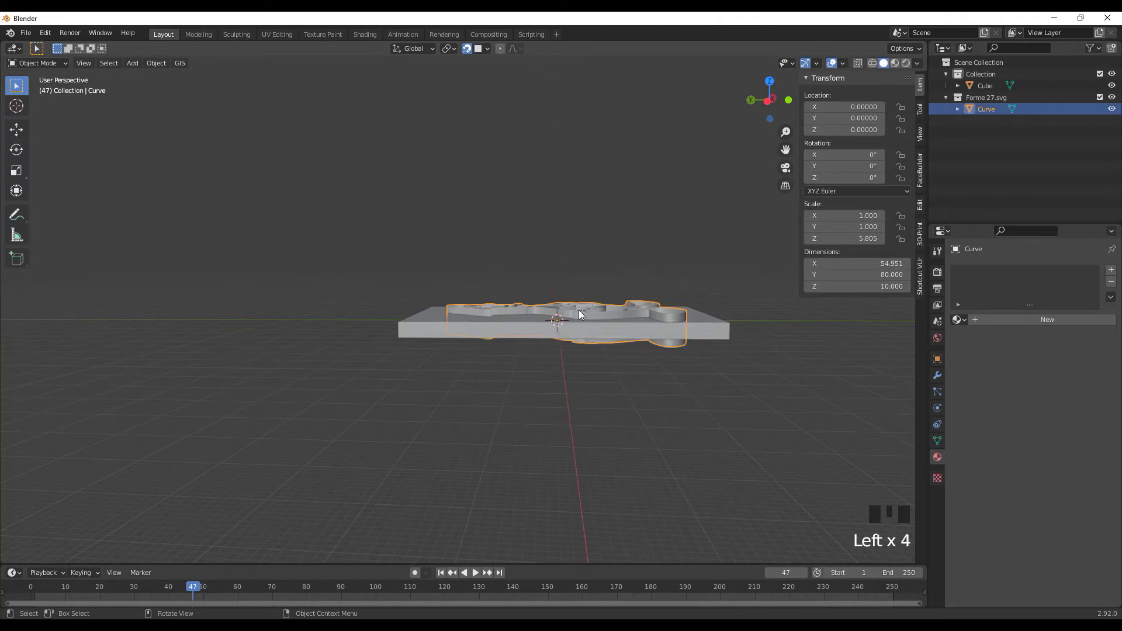
- Try to raise the duck along Z onto the plate with face snapping
key("g")
key("z")
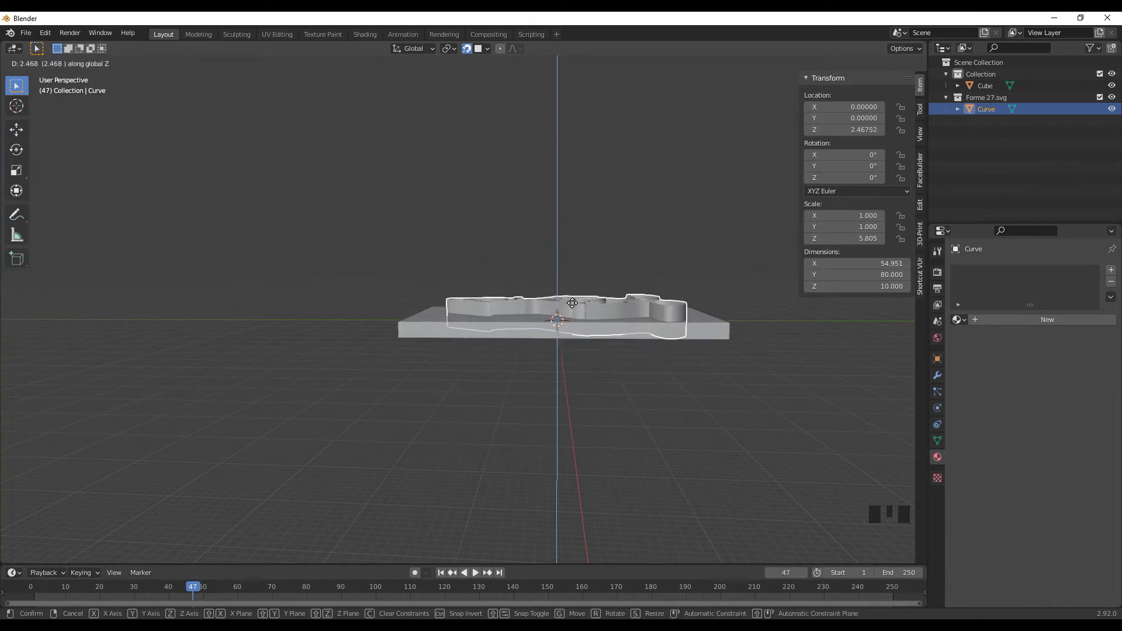
left_click(568, 324)
scroll(567, 321, "up", 6)
scroll(648, 325, "down", 3)
middle_click_drag(648, 325, 639, 341)
key("g")
key("z")
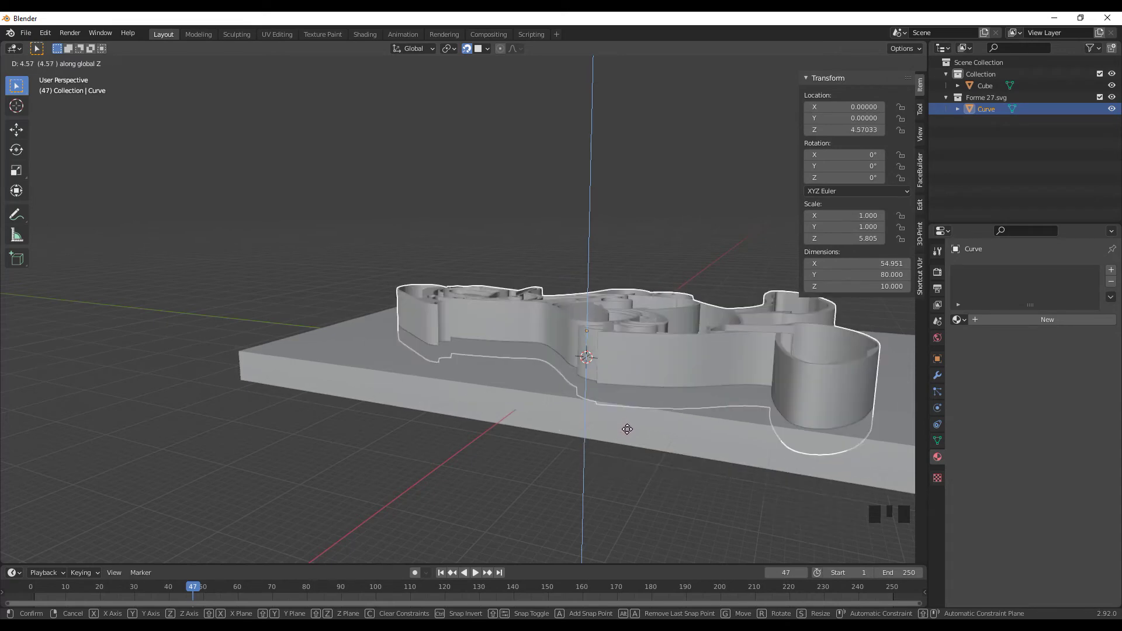
key("Escape")
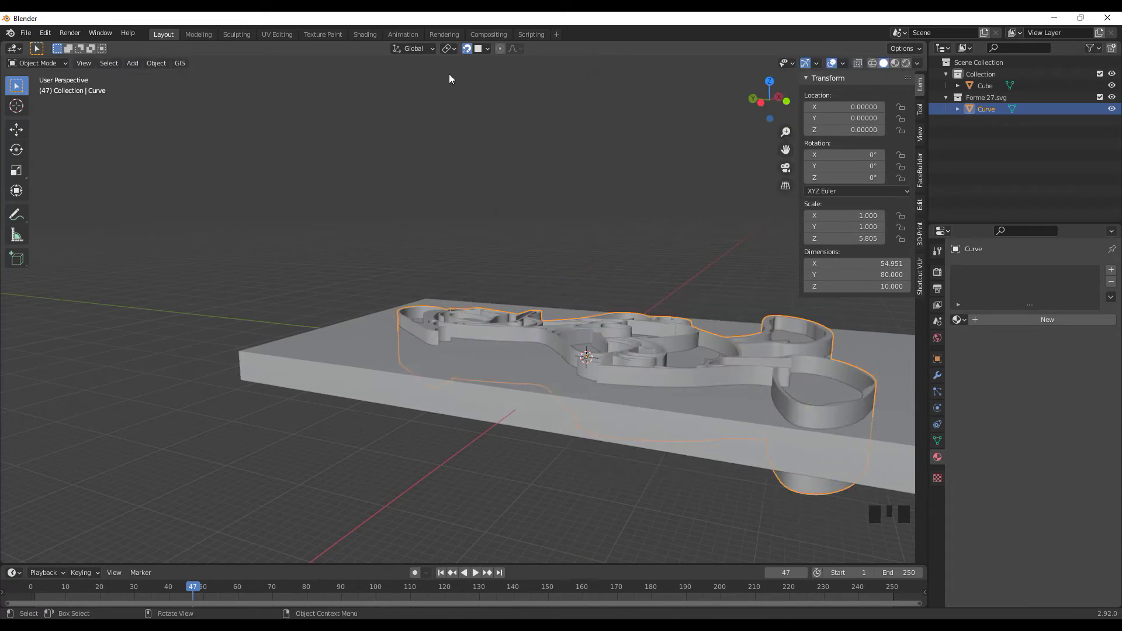
- Change the snap target to Volume and raise the duck along Z by about 7.48
left_click(483, 50)
left_click(466, 131)
key("g")
key("z")
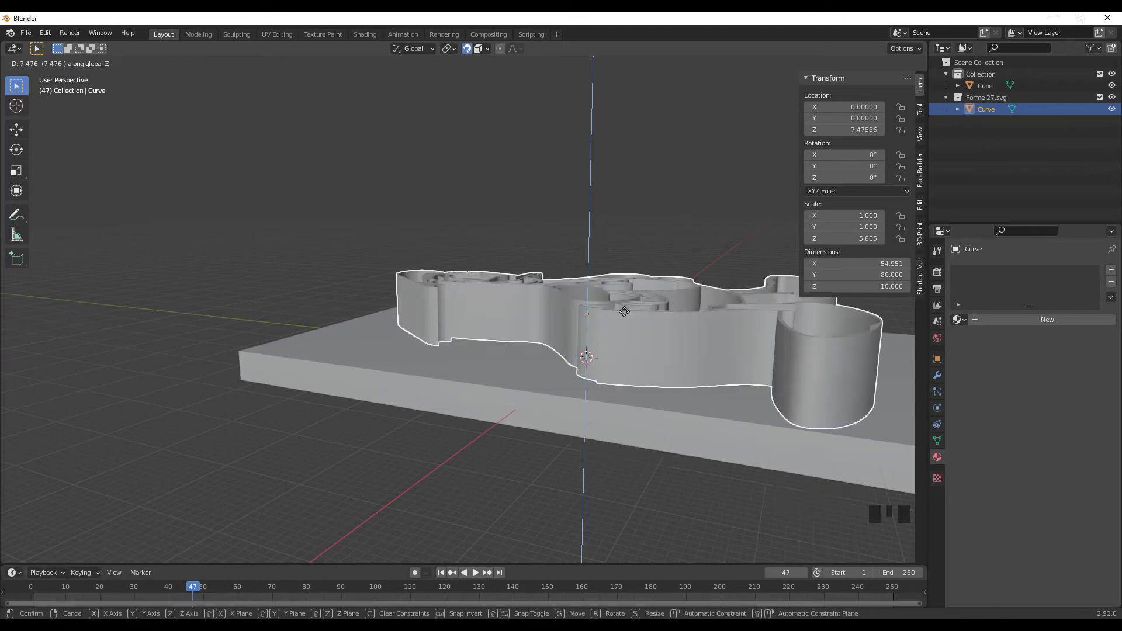
left_click(624, 312)
mouse_move(611, 417)
middle_mouse_down()
mouse_move(626, 406)
mouse_move(606, 414)
middle_mouse_up()
key("Tab")
key("Tab")
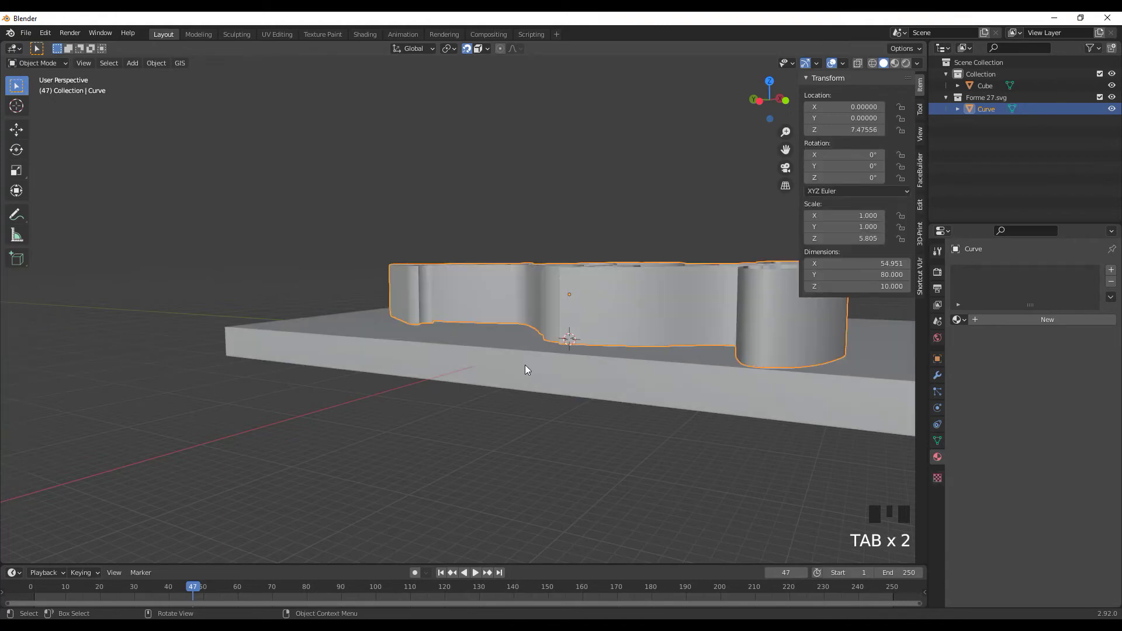
left_click(525, 365)
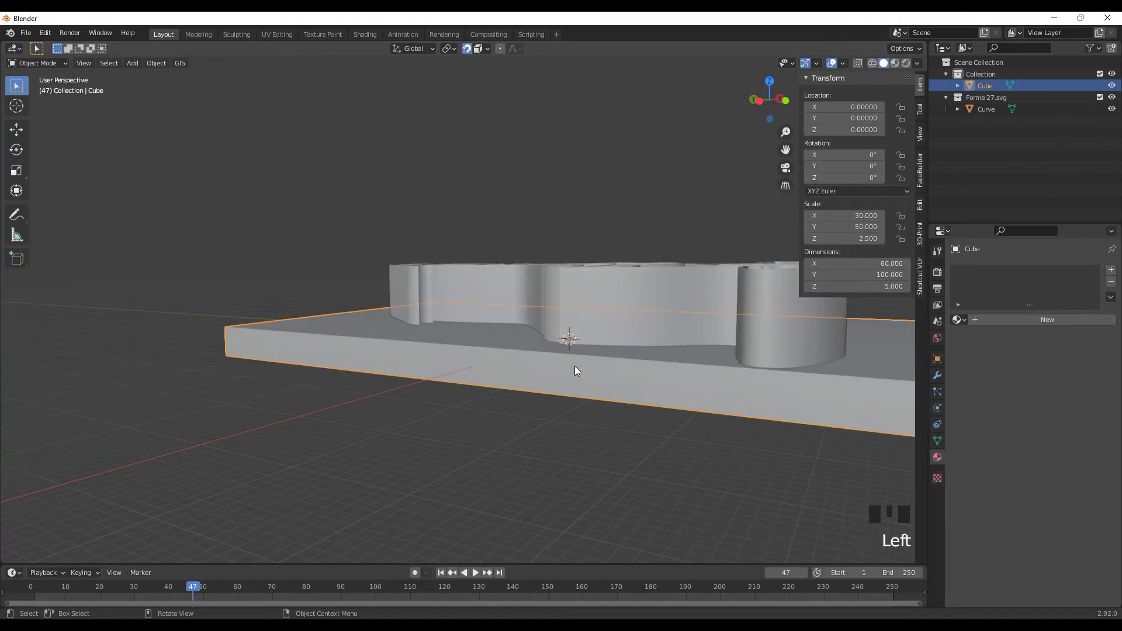
left_click(607, 297)
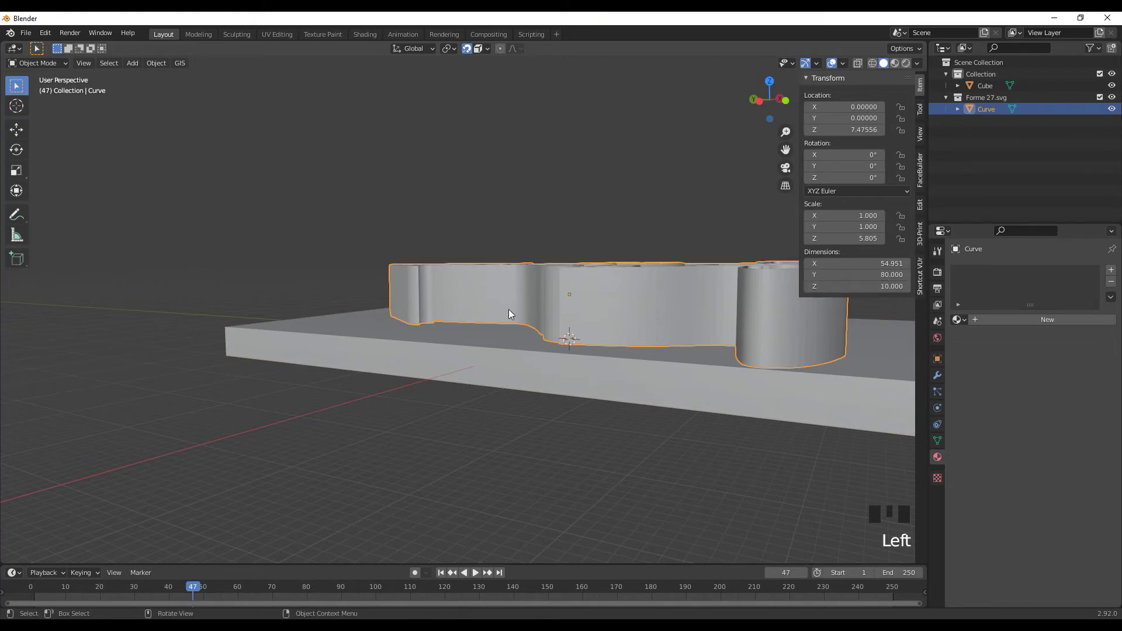
key("Tab")
key("Tab")
- Turn snapping off and lower the duck along Z into the plate, to a Z location of about 4.94
key("g")
key("z")
left_click(467, 49)
key("g")
key("z")
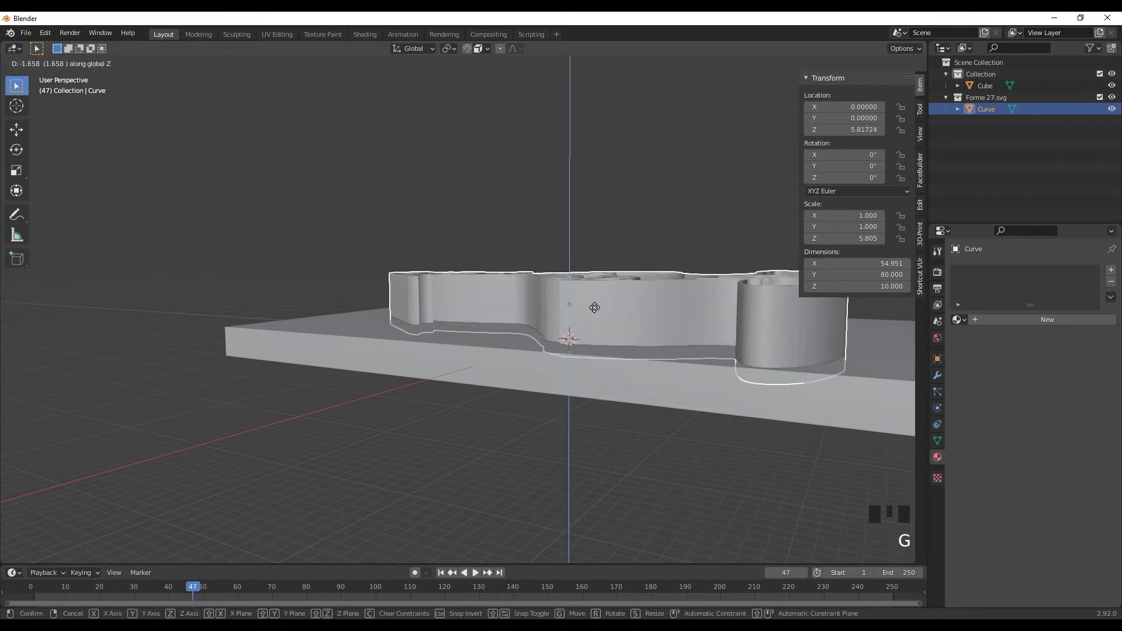
left_click(546, 394)
- Switch the viewport to wireframe and sink the duck deeper into the plate, to a Z location of about 2.97
middle_click_drag(546, 393, 654, 317)
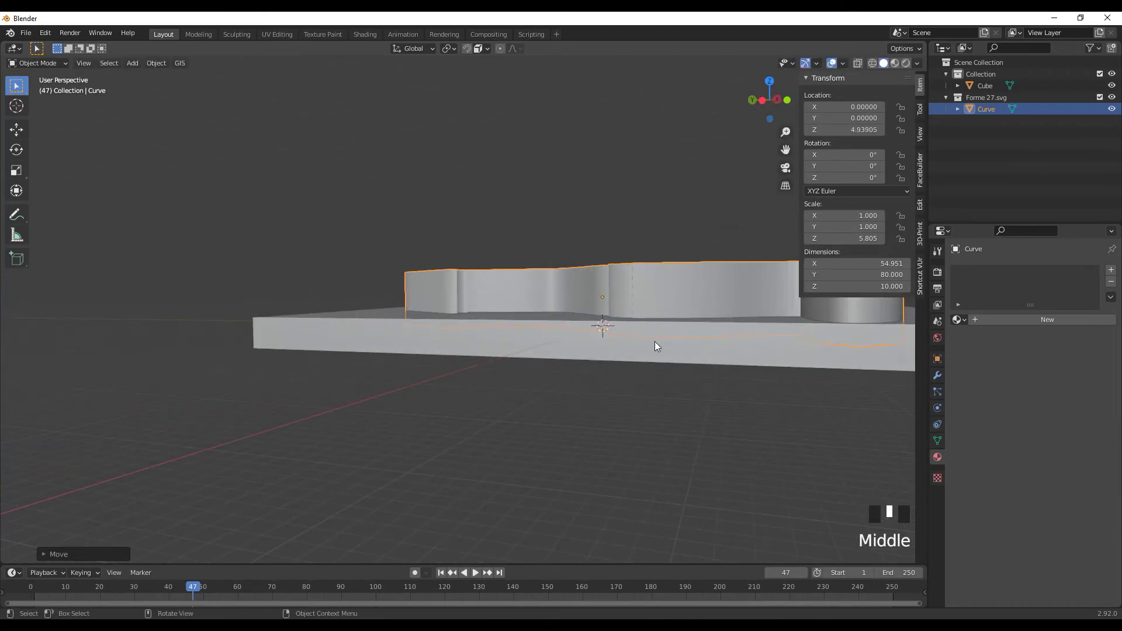
key("z")
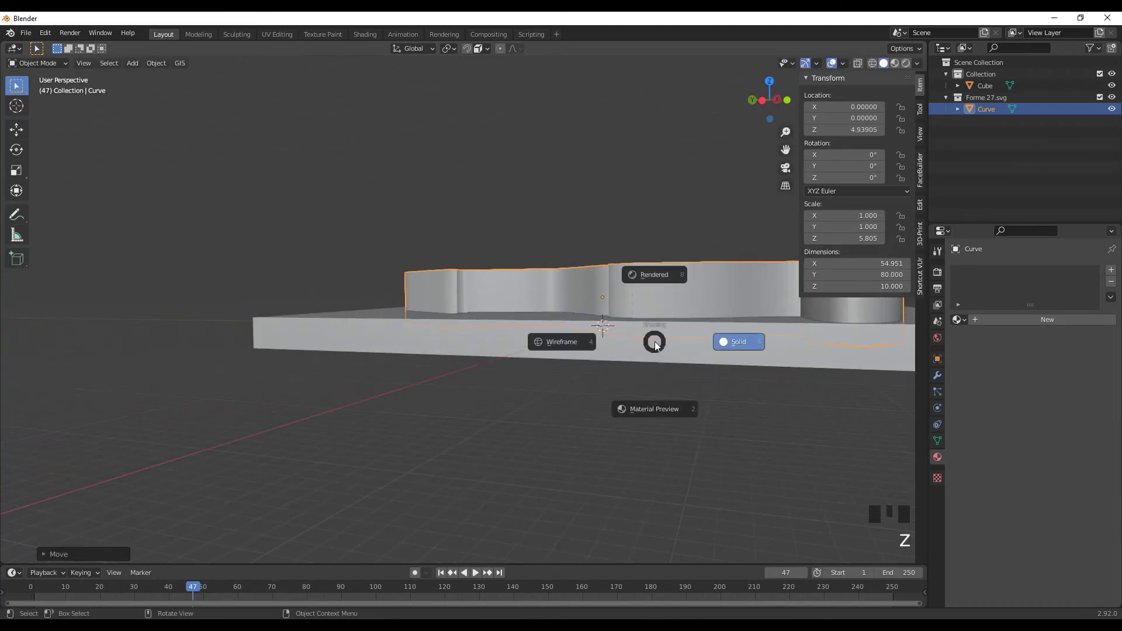
left_click(550, 342)
mouse_move(552, 344)
middle_mouse_down()
mouse_move(717, 339)
mouse_move(629, 347)
middle_mouse_up()
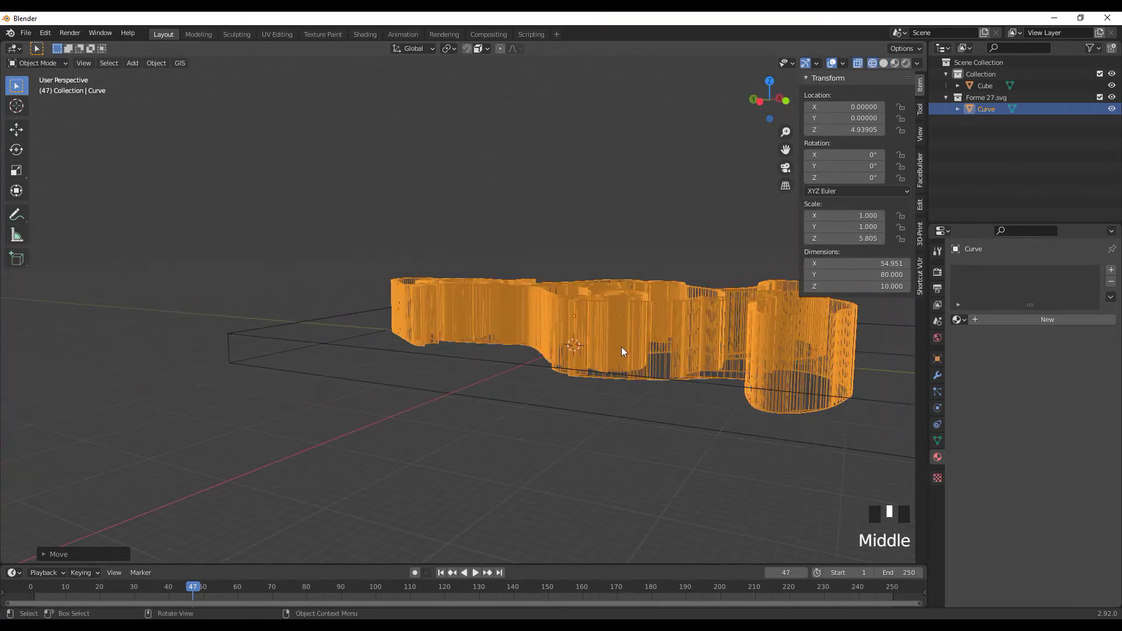
key("g")
left_click(619, 356)
middle_click_drag(619, 356, 628, 395)
scroll(771, 379, "down", 2)
mouse_move(772, 380)
middle_mouse_down()
mouse_move(664, 360)
mouse_move(654, 383)
middle_mouse_up()
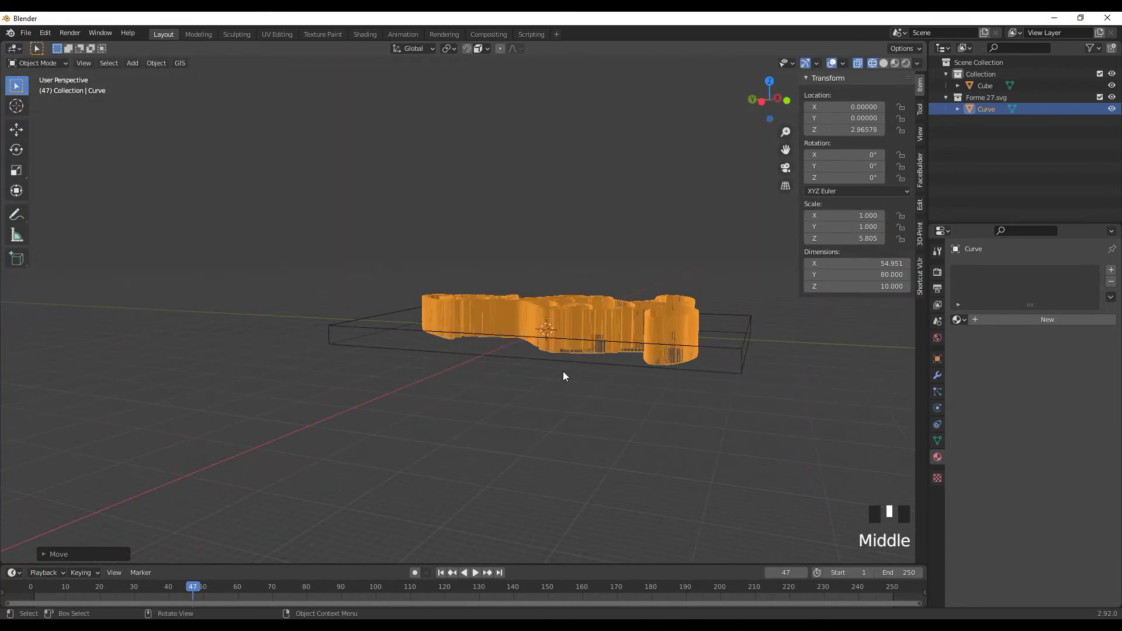
- Return the viewport to solid shading and view the plate from above
key("z")
left_click(654, 373)
mouse_move(654, 373)
middle_mouse_down()
mouse_move(641, 400)
mouse_move(586, 373)
mouse_move(601, 378)
mouse_move(611, 433)
middle_mouse_up()
scroll(523, 441, "down", 2)
middle_click_drag(523, 445, 506, 378)
- Select the duck and shift it about 1.87 along positive X on the plate
left_click(422, 398)
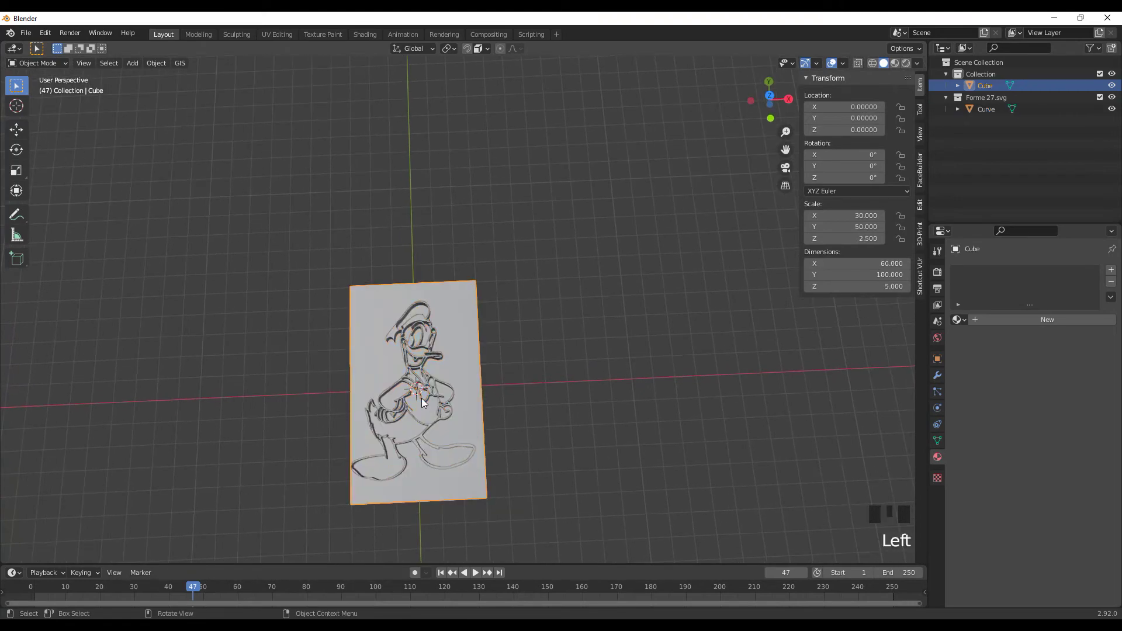
left_click(418, 394)
key("g")
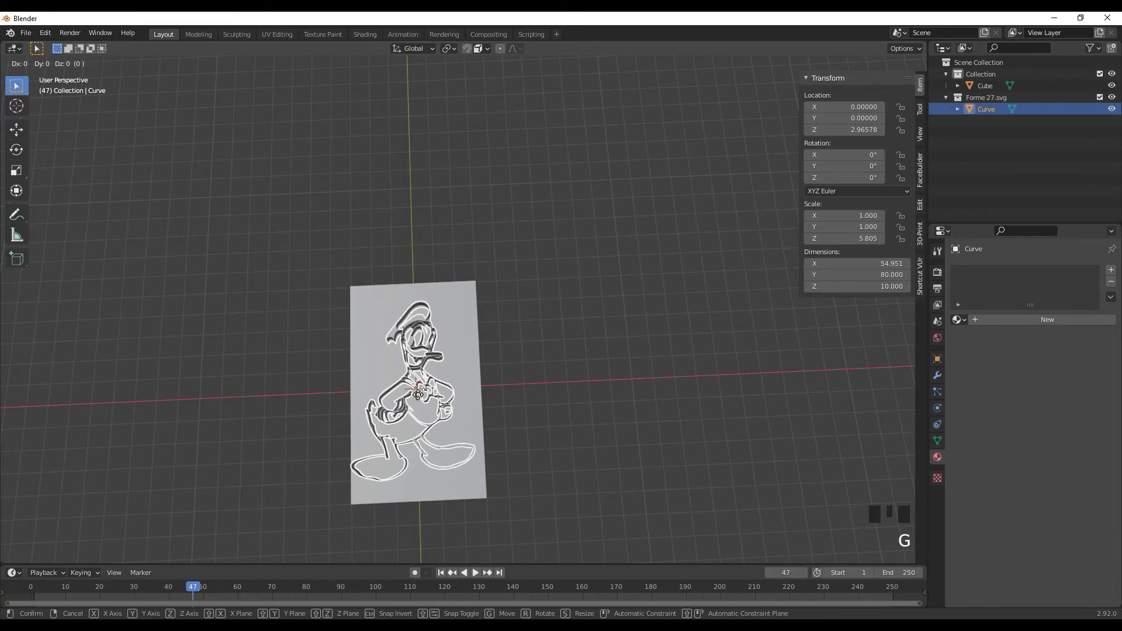
key("x")
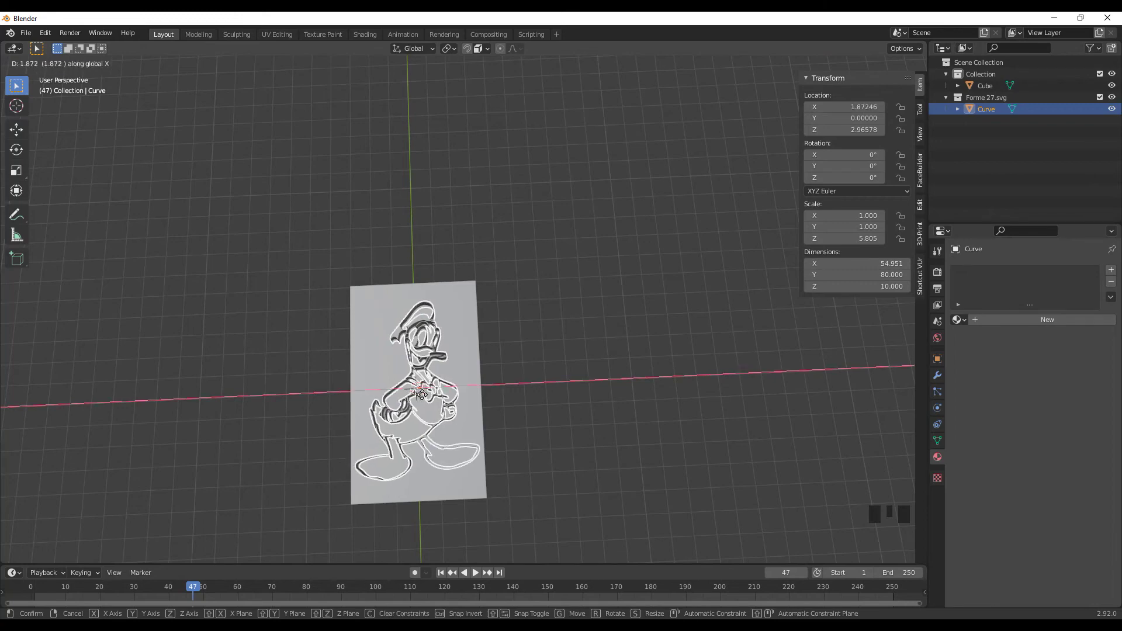
left_click(422, 394)
middle_click_drag(319, 392, 318, 367)
- Select both the plate and the duck and export an STL file named "duck in blender" to the Image 2D folder
left_click_drag(300, 251, 569, 538)
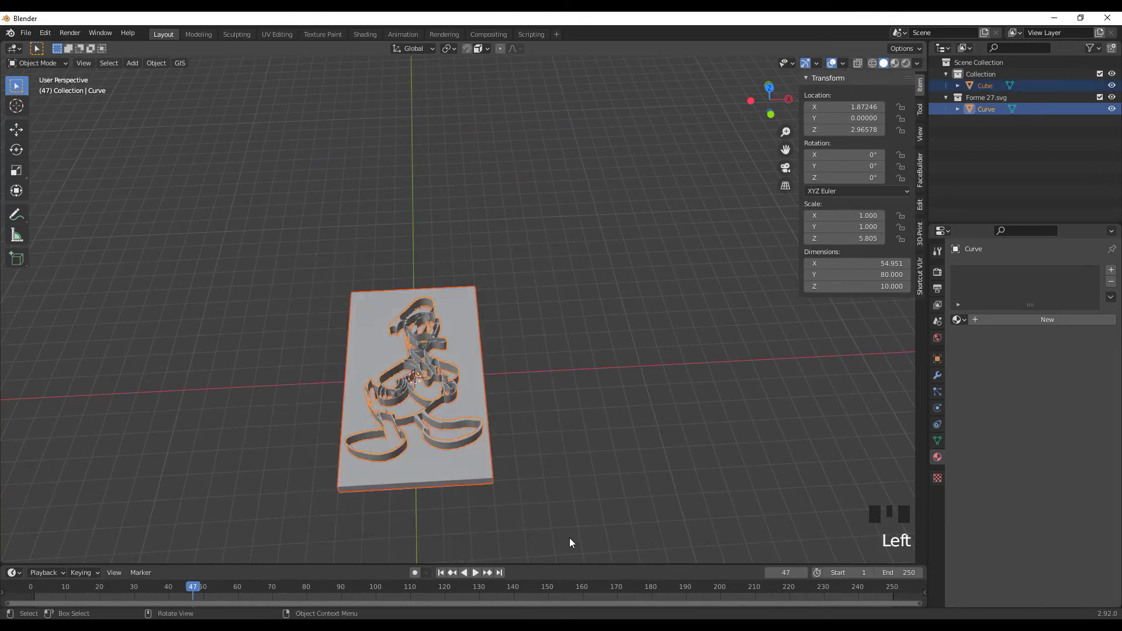
left_click(31, 34)
mouse_move(72, 200)
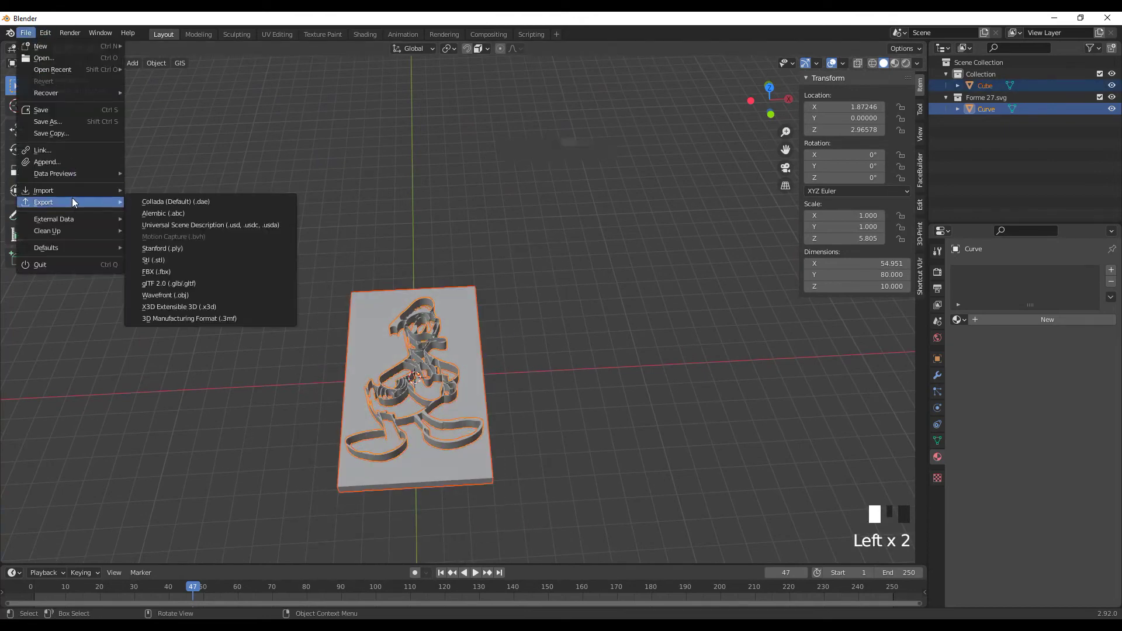
left_click(155, 257)
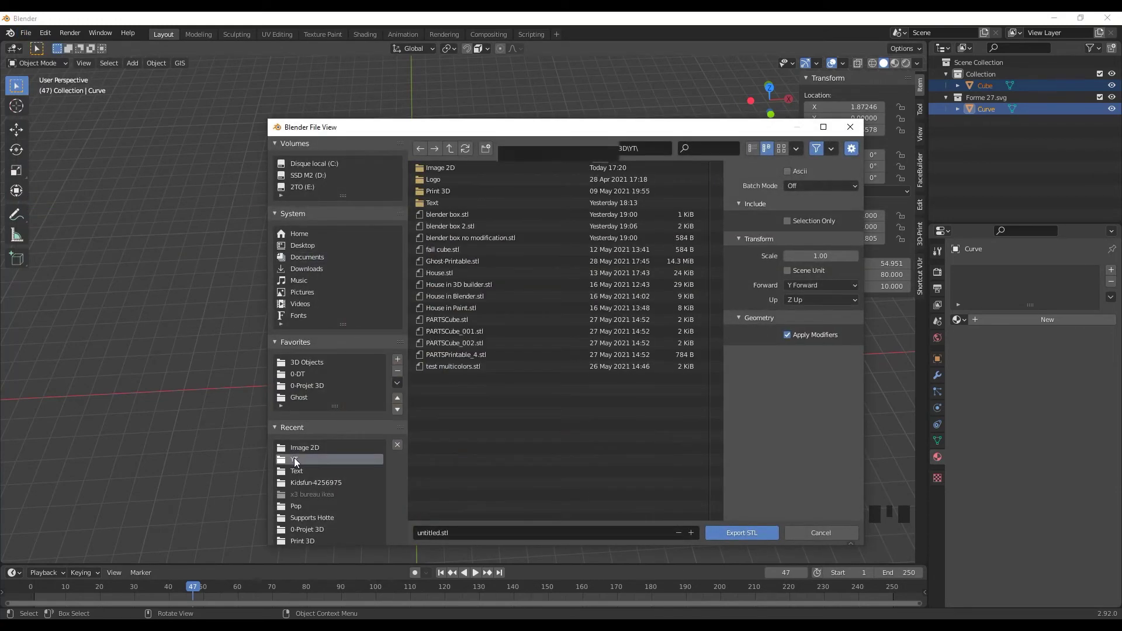
left_click(313, 447)
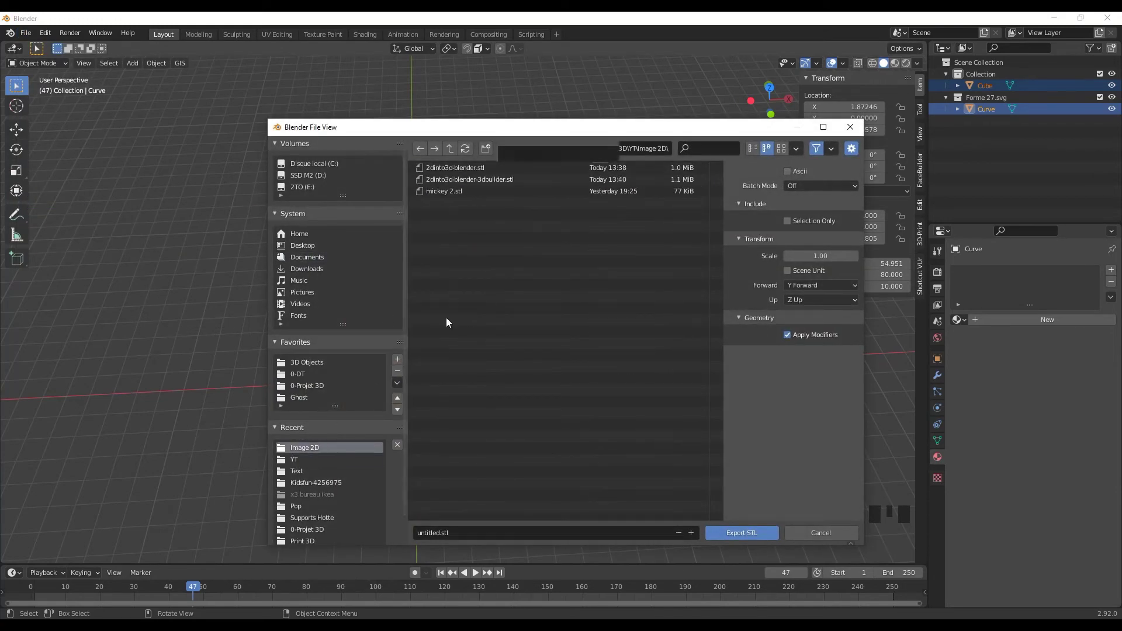
left_click(459, 531)
type("duck in blender")
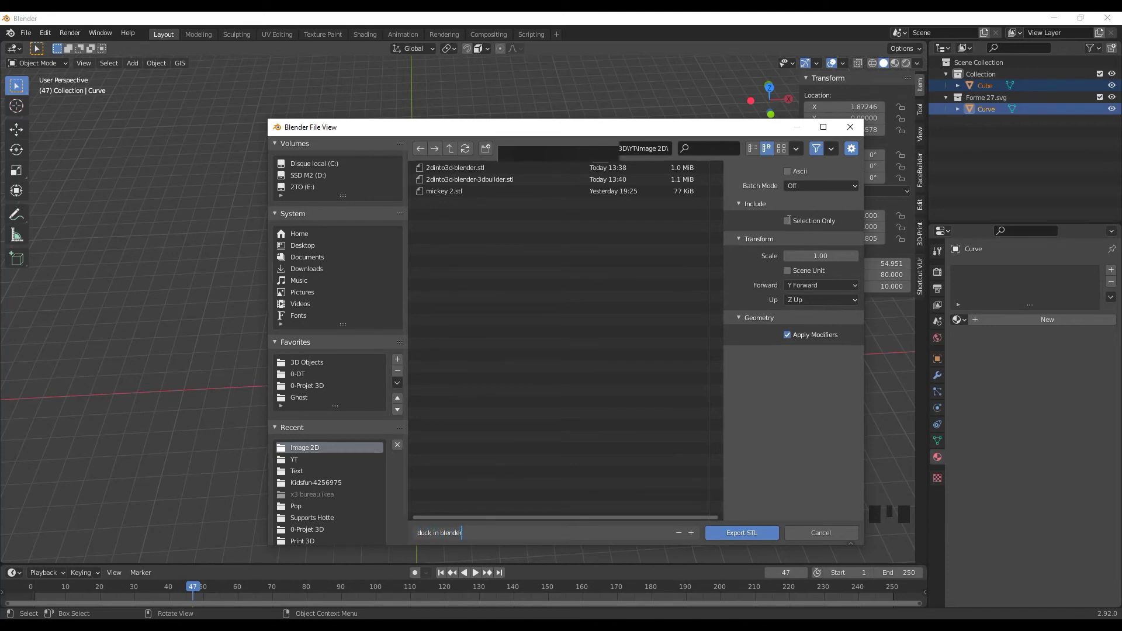
key("Return")
left_click(734, 532)
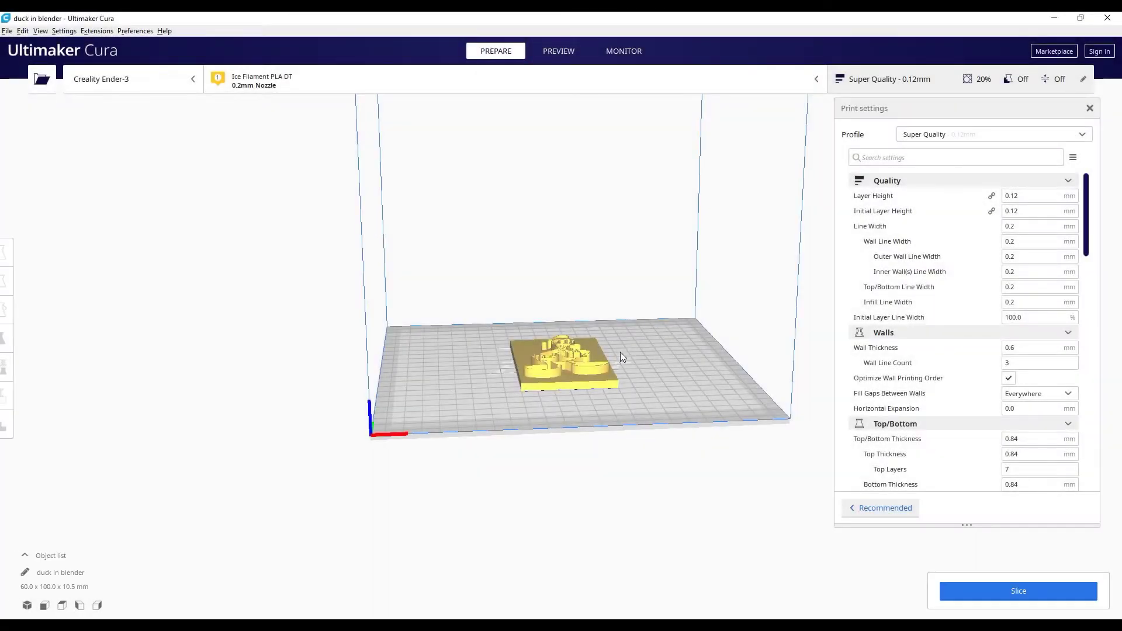
- In Ultimaker Cura, select the duck model on the build plate and inspect its relief from above
right_click_drag(619, 352, 552, 388)
left_click(553, 391)
scroll(630, 388, "up", 5)
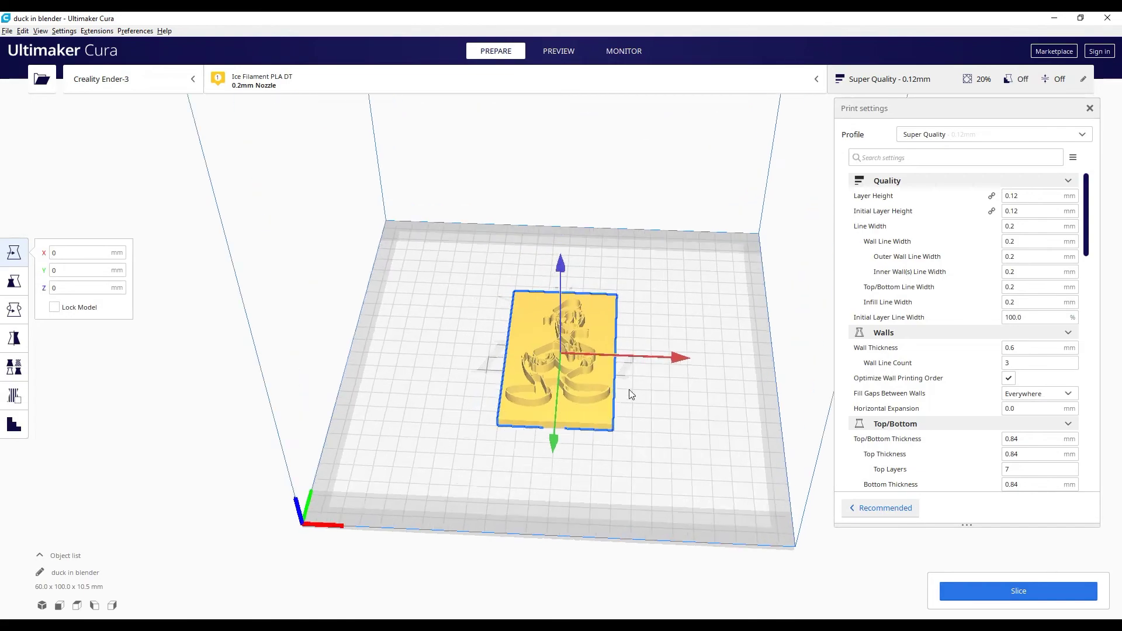
- Switch the nozzle size to 0.4 mm, keeping the Super Quality 0.12 mm profile, and slice the duck model
right_click_drag(377, 386, 350, 240)
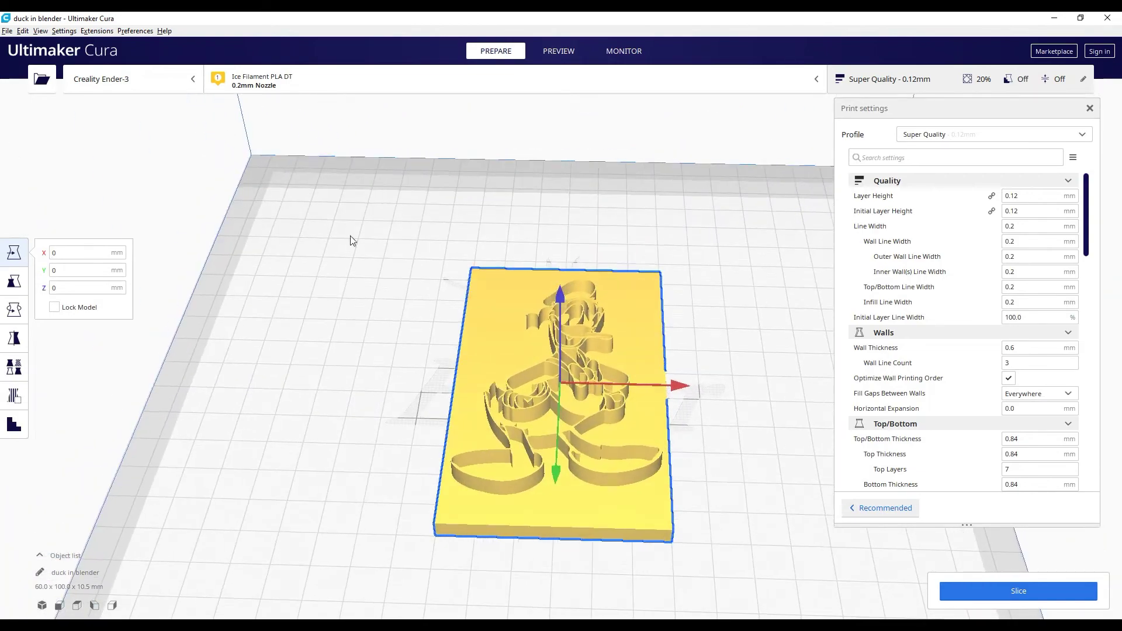
left_click(256, 84)
left_click(669, 161)
left_click(705, 198)
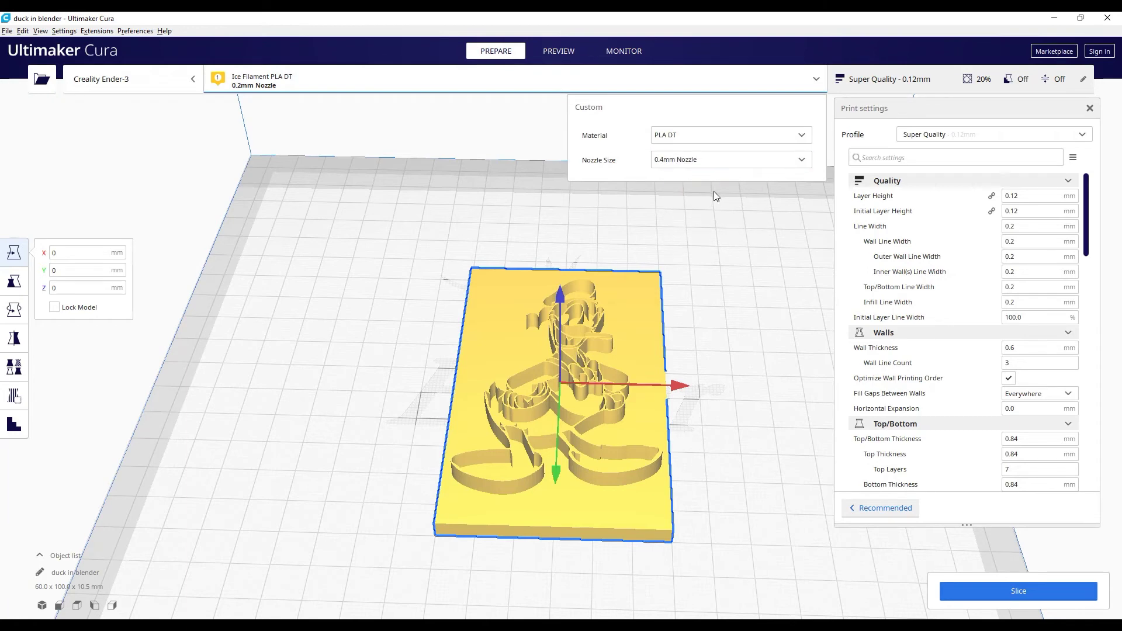
left_click(956, 134)
left_click(941, 156)
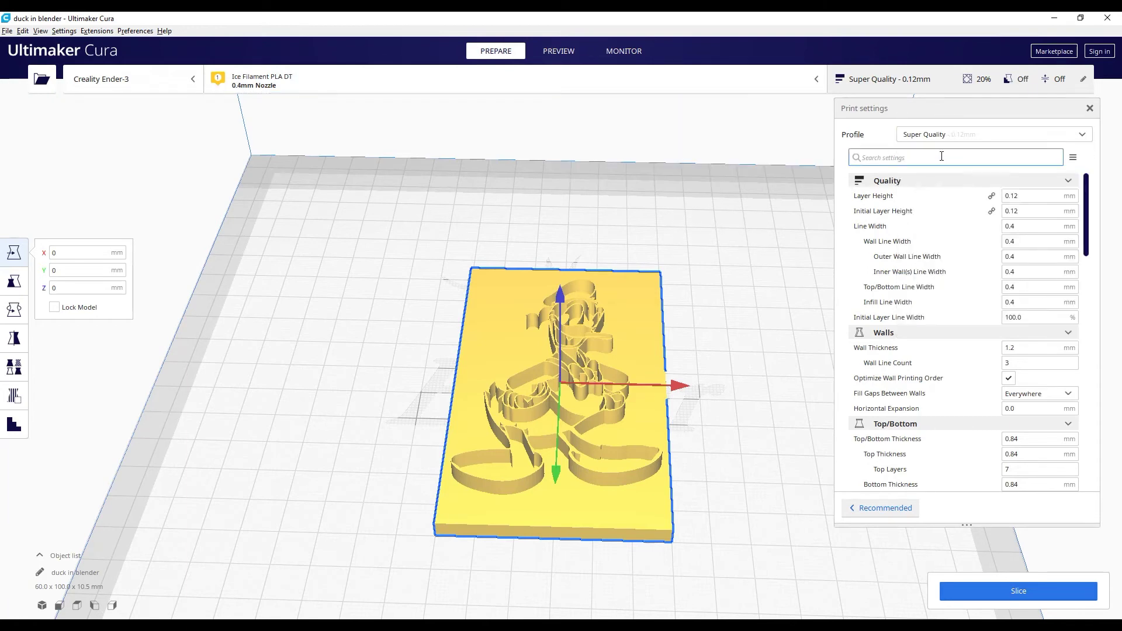
left_click(1019, 591)
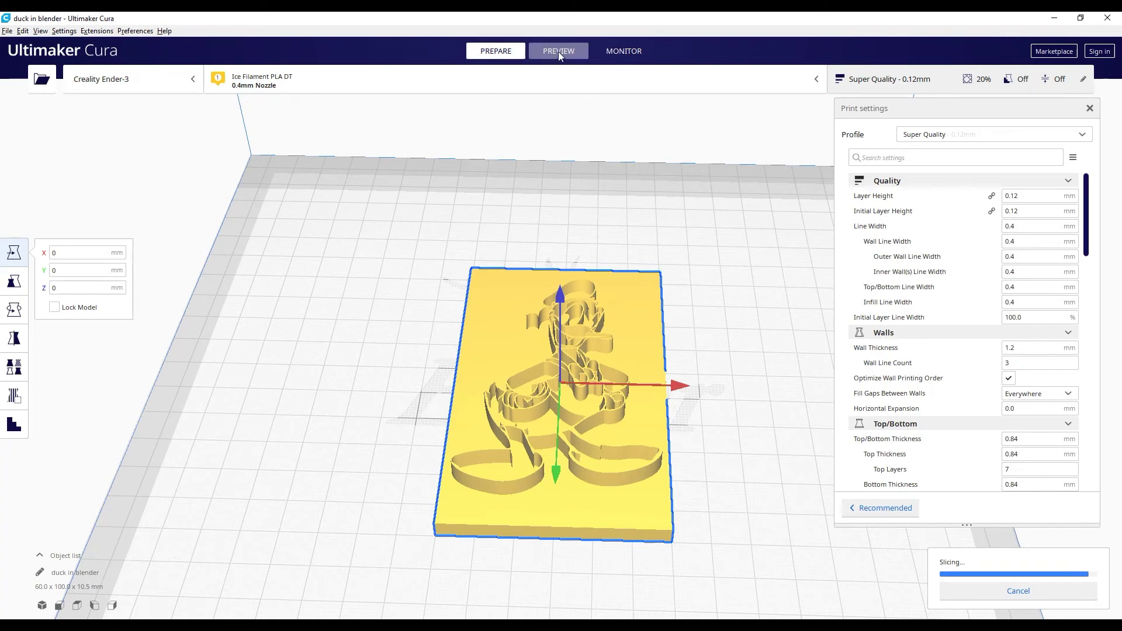
- Open the layer preview of the 0.4 mm nozzle slice and examine the duck's outline walls from above
left_click(558, 52)
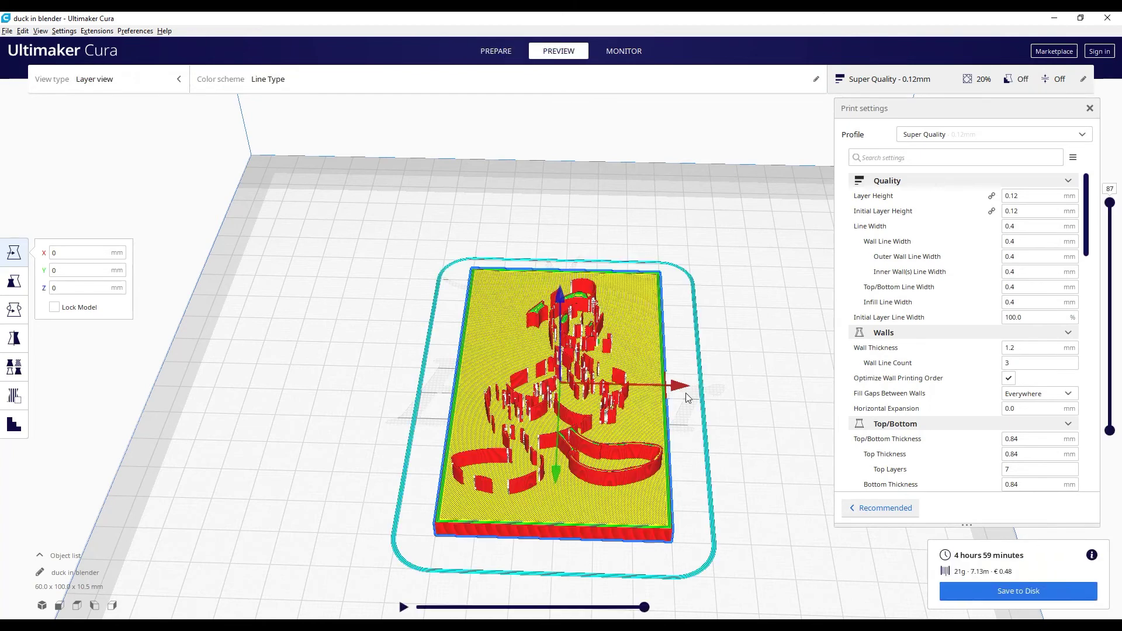
middle_click_drag(672, 456, 699, 403)
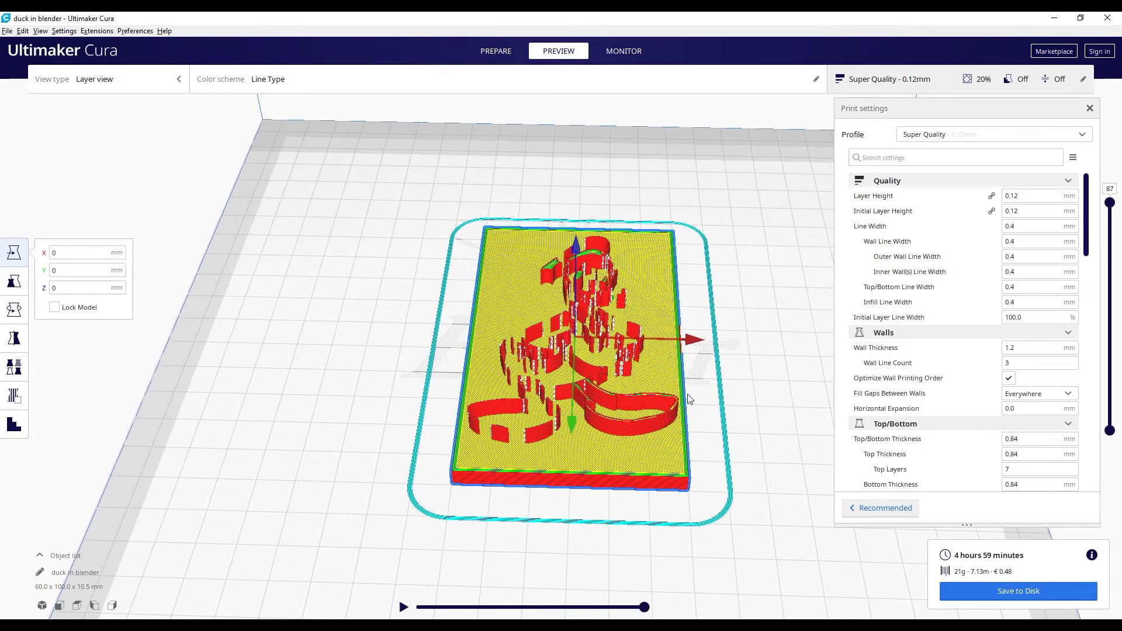
right_click_drag(575, 378, 442, 431)
scroll(736, 416, "up", 3)
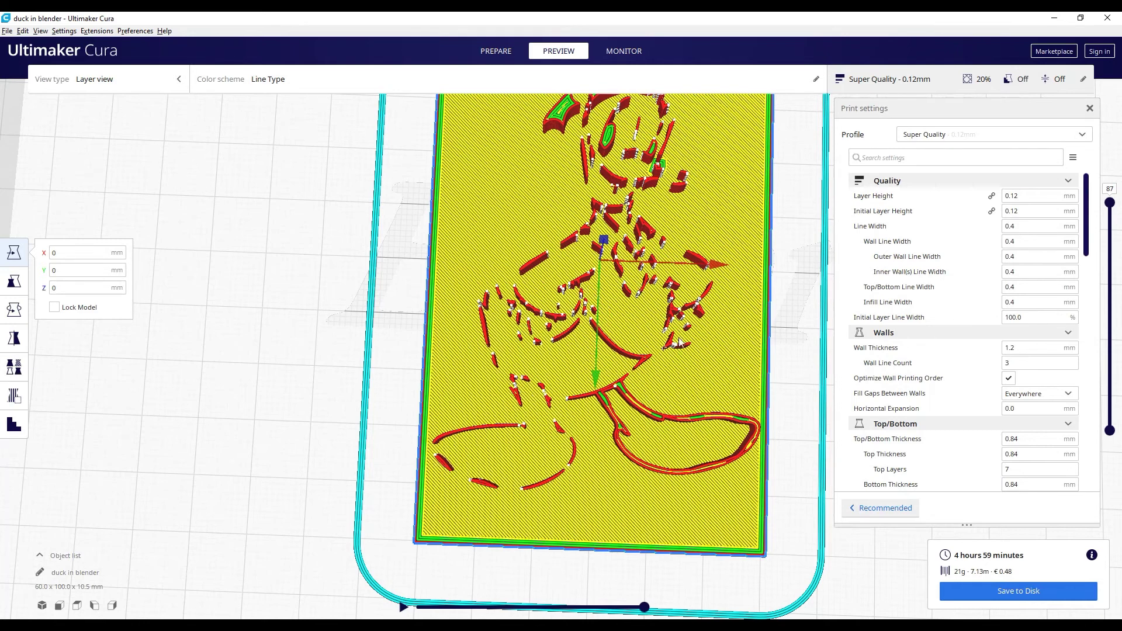
right_click_drag(458, 229, 244, 101)
- Return to the prepare stage, set the nozzle size to 0.2 mm and slice the model again
left_click(500, 52)
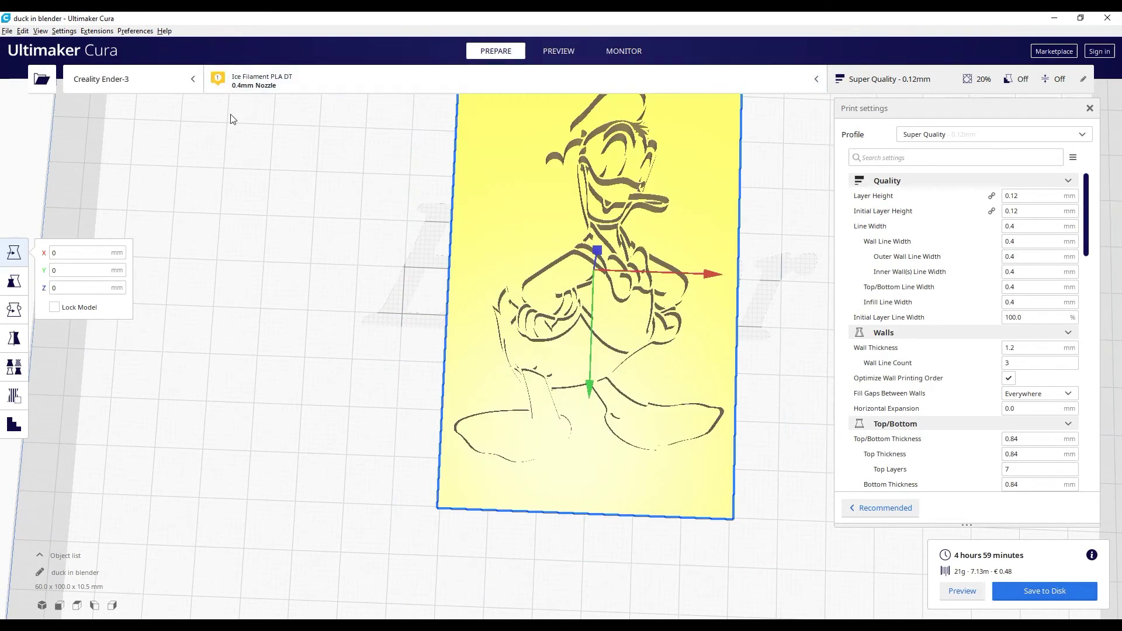
left_click(257, 79)
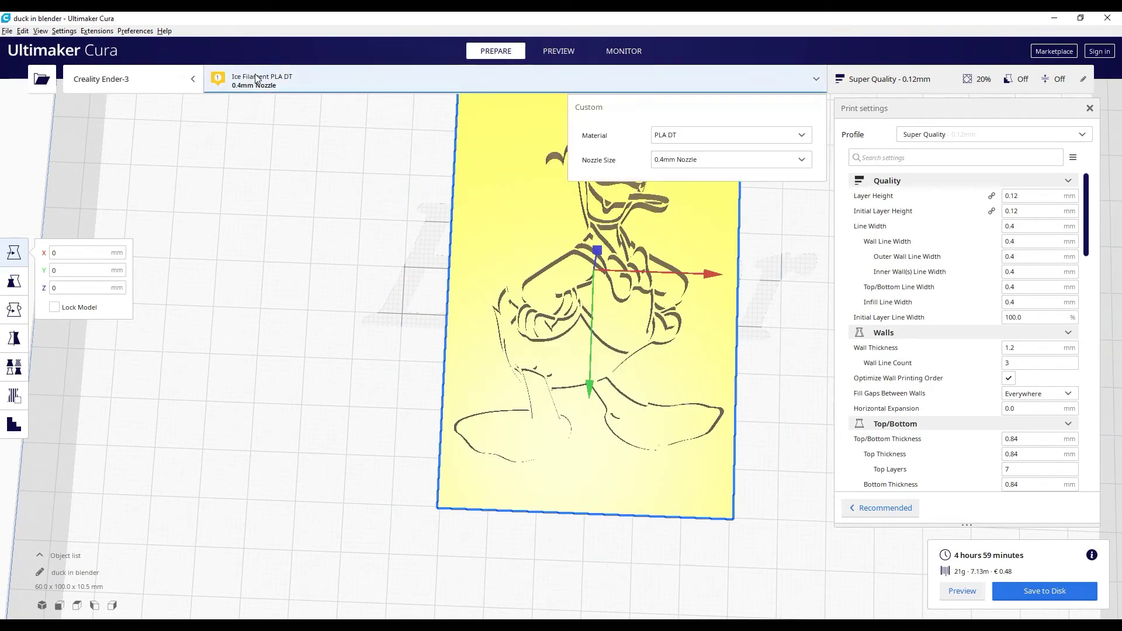
left_click(662, 163)
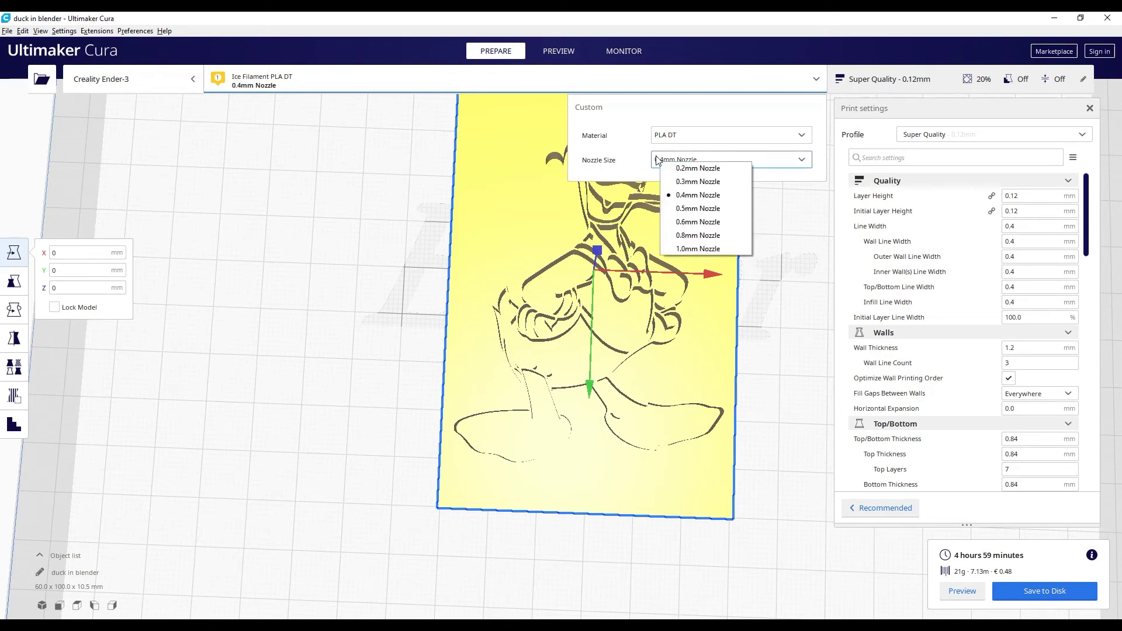
left_click(683, 169)
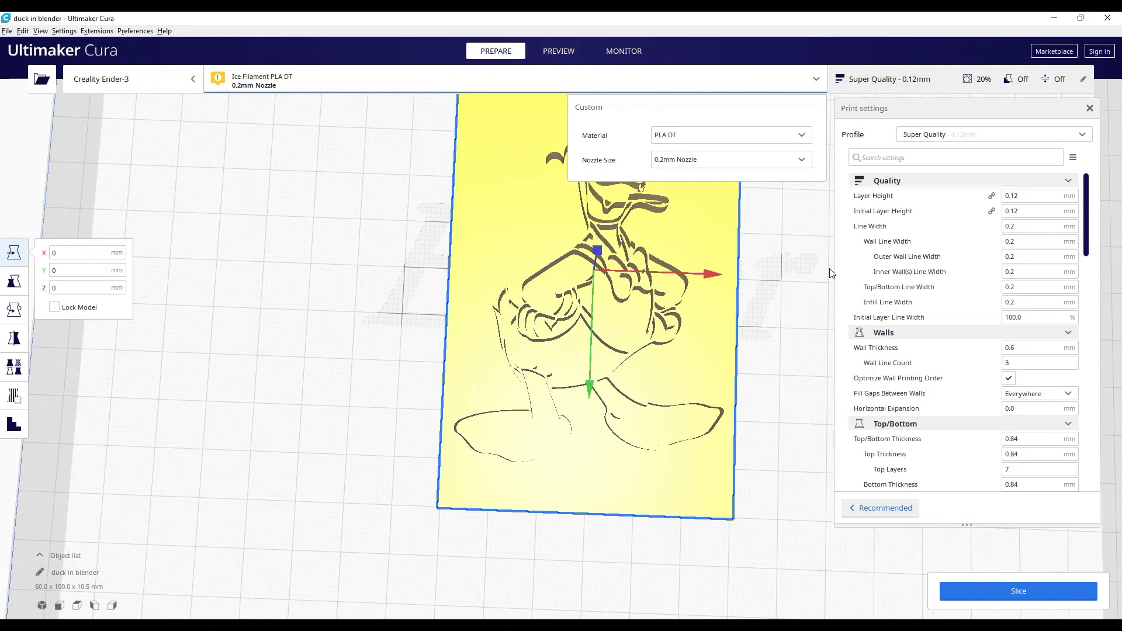
left_click(1019, 593)
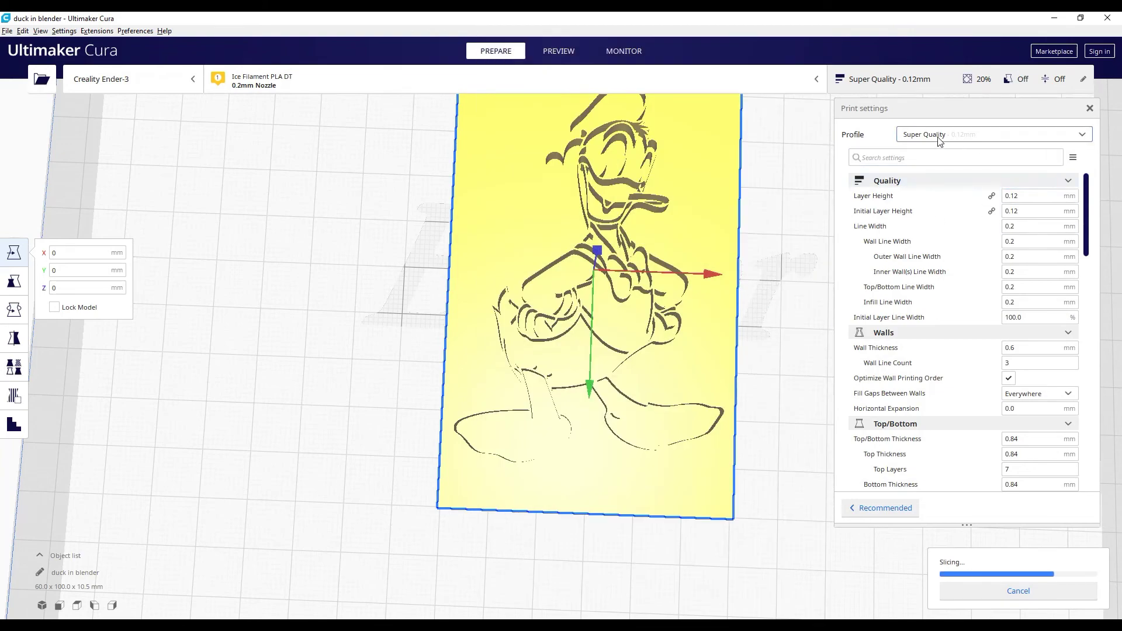
- Change the print profile to Ultra Quality 0.08 mm and reslice the duck plate
left_click(937, 138)
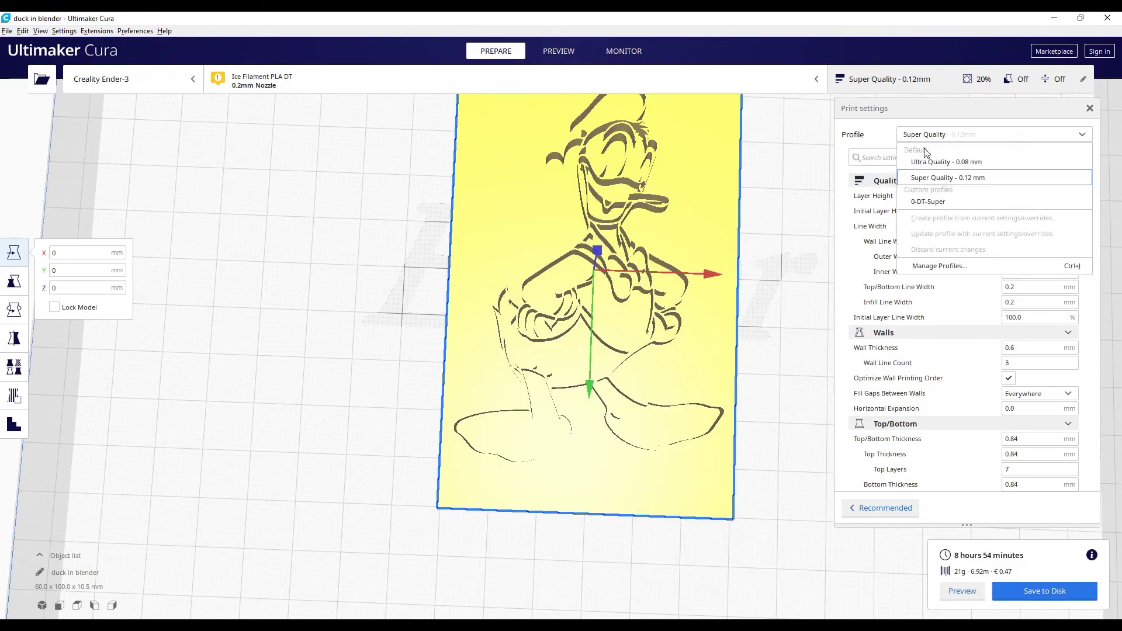
left_click(920, 163)
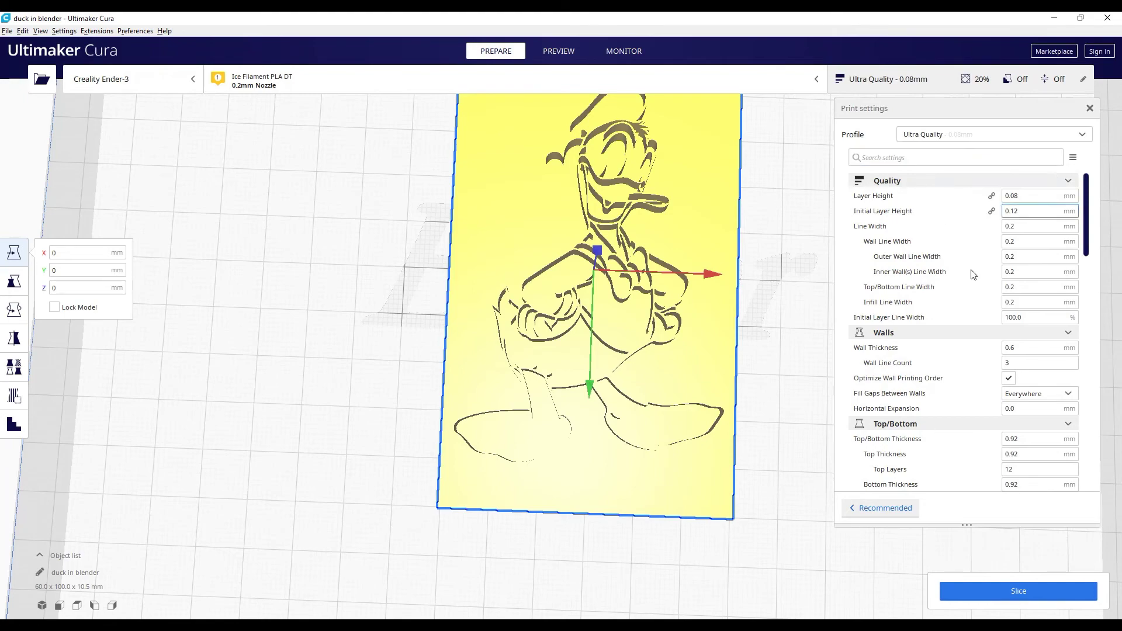
left_click(1015, 593)
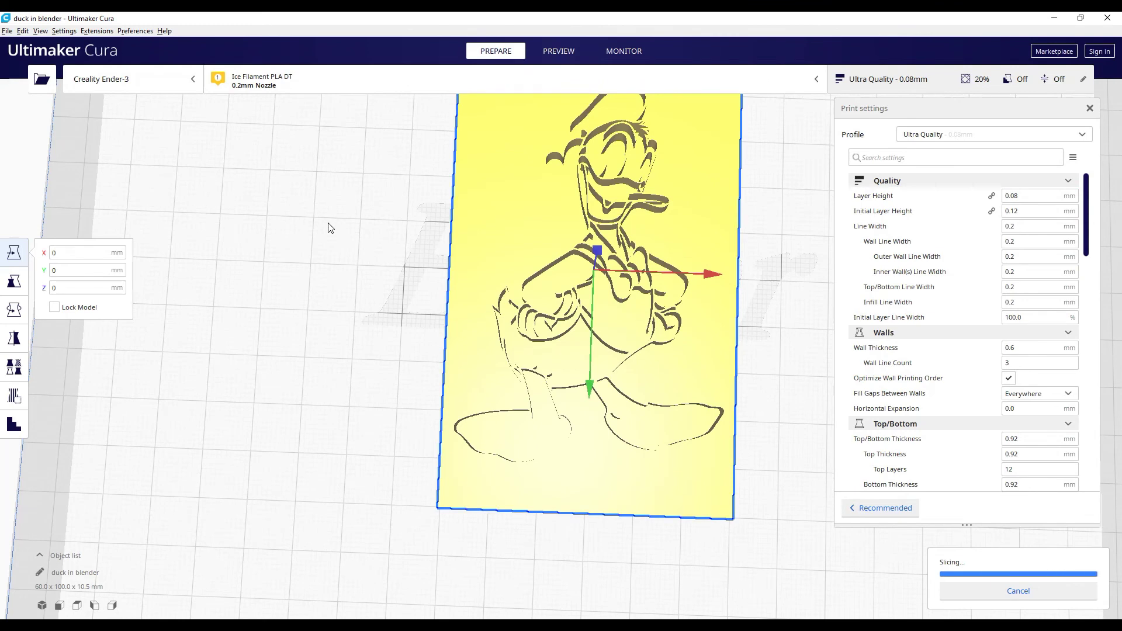
- Preview the Ultra Quality layers and check the whole duck outline on the plate from above
left_click(558, 51)
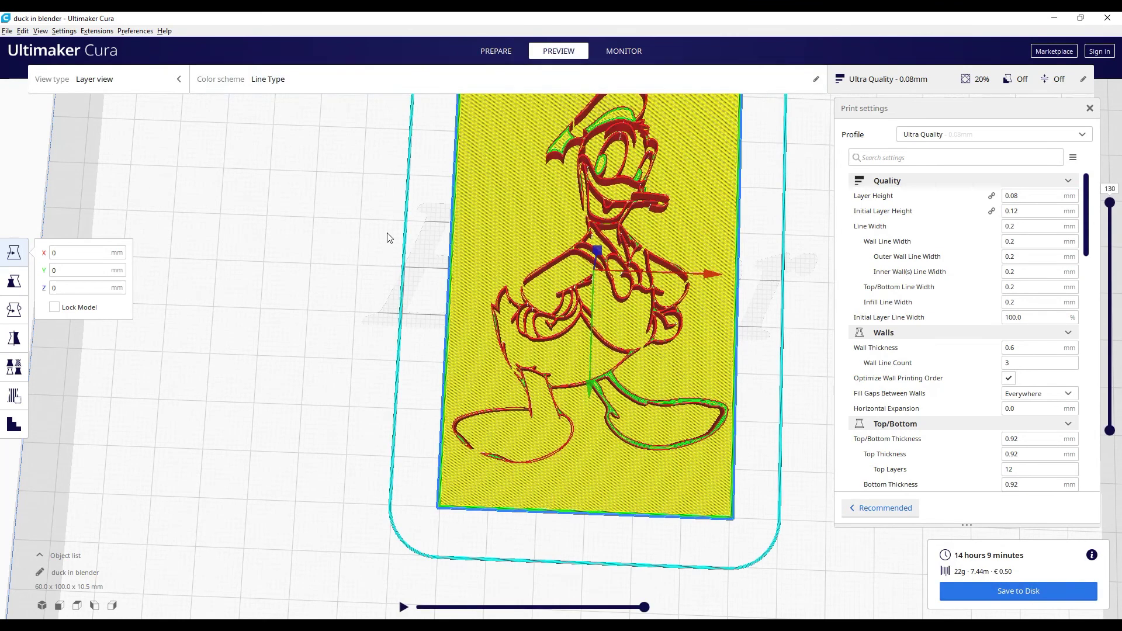
scroll(378, 261, "down", 5)
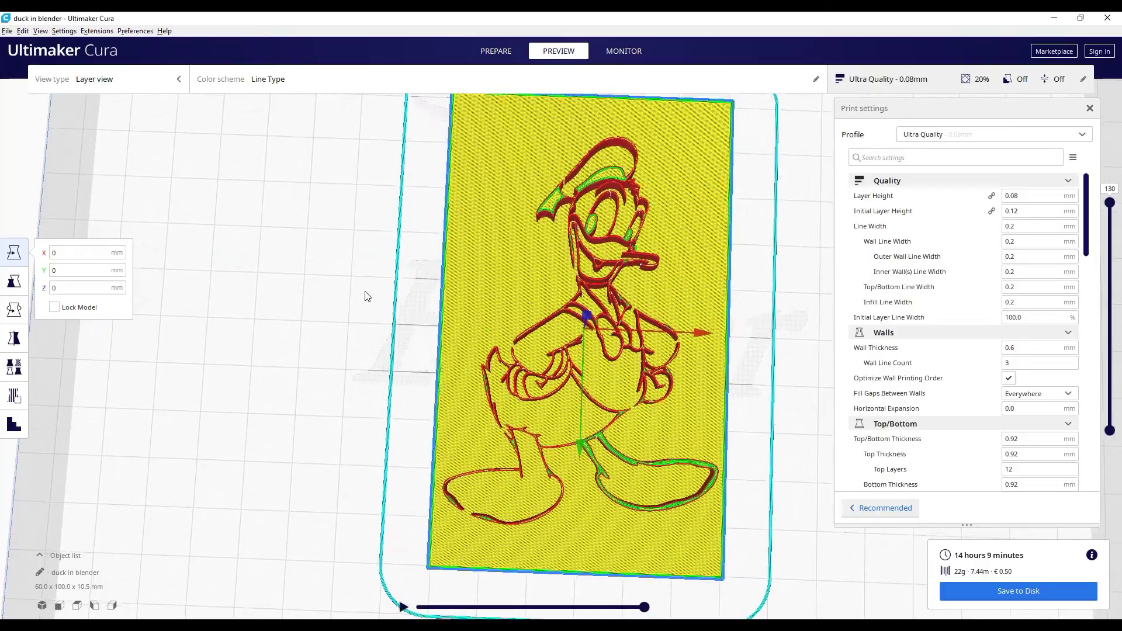
right_click_drag(383, 326, 393, 353)
scroll(419, 335, "down", 2)
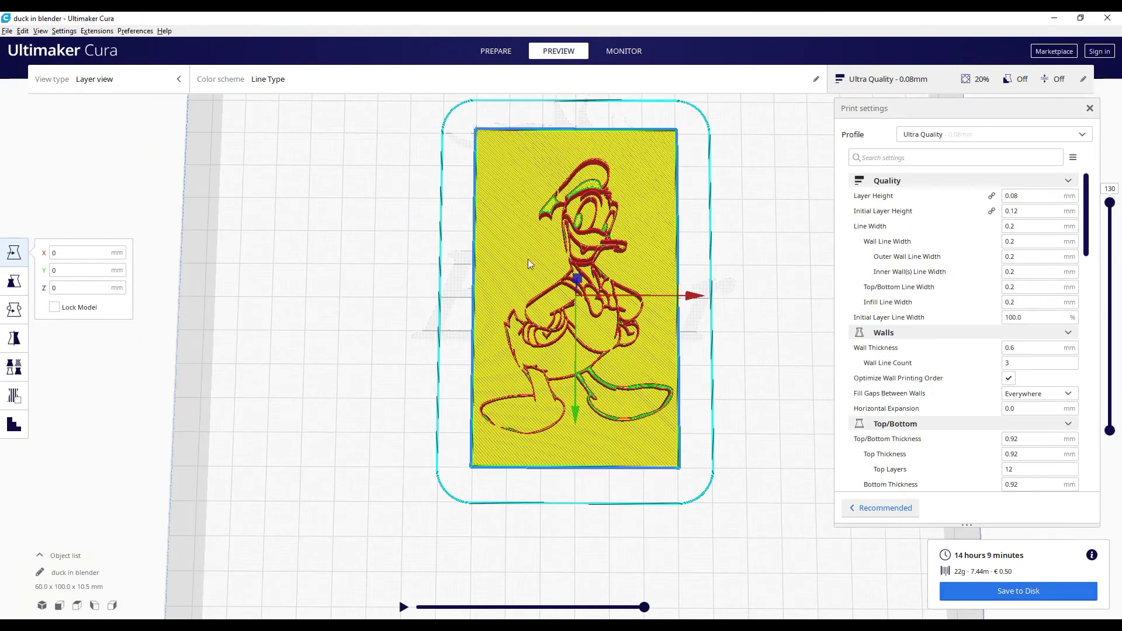
scroll(542, 226, "up", 1)
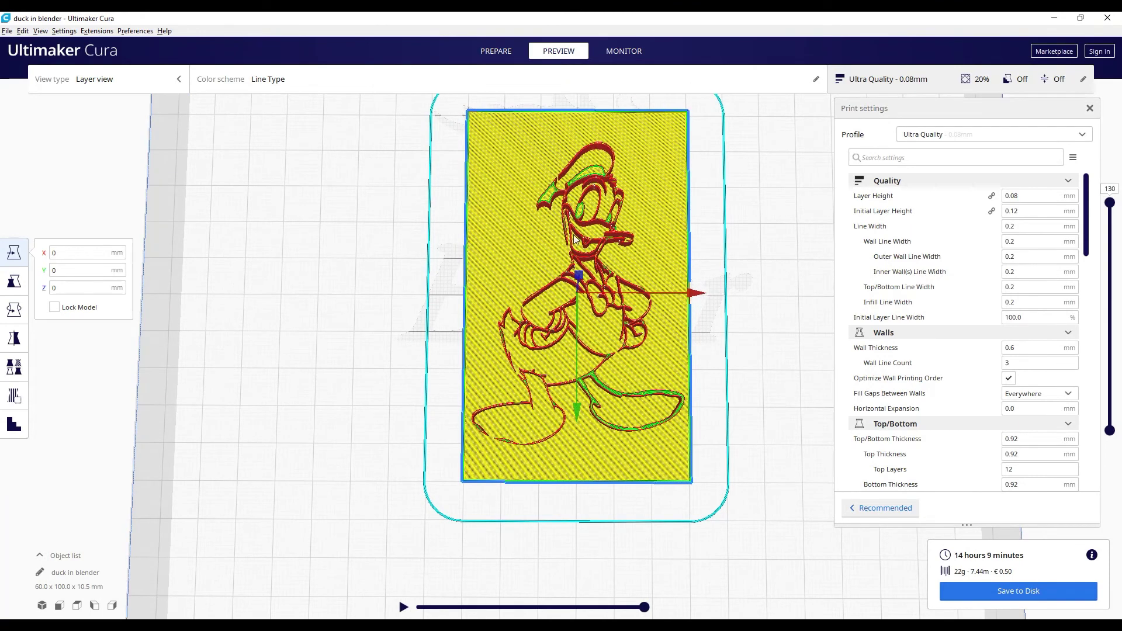
- Scale the duck plate uniformly to 200% and check how it fits on the build plate
left_click(14, 281)
left_click(139, 282)
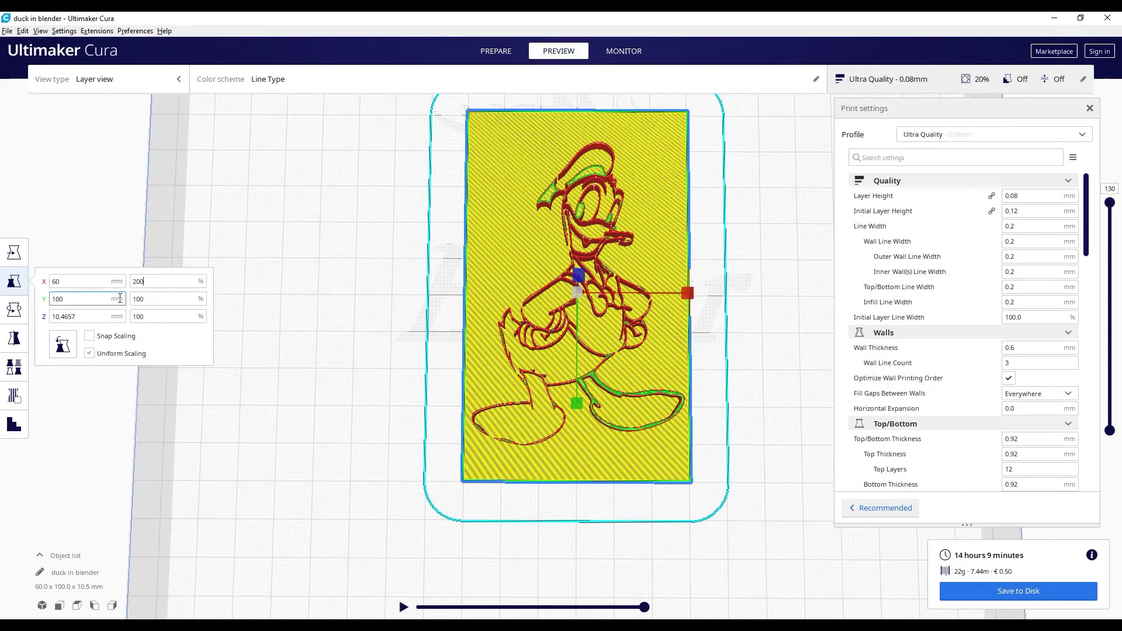
key("Return")
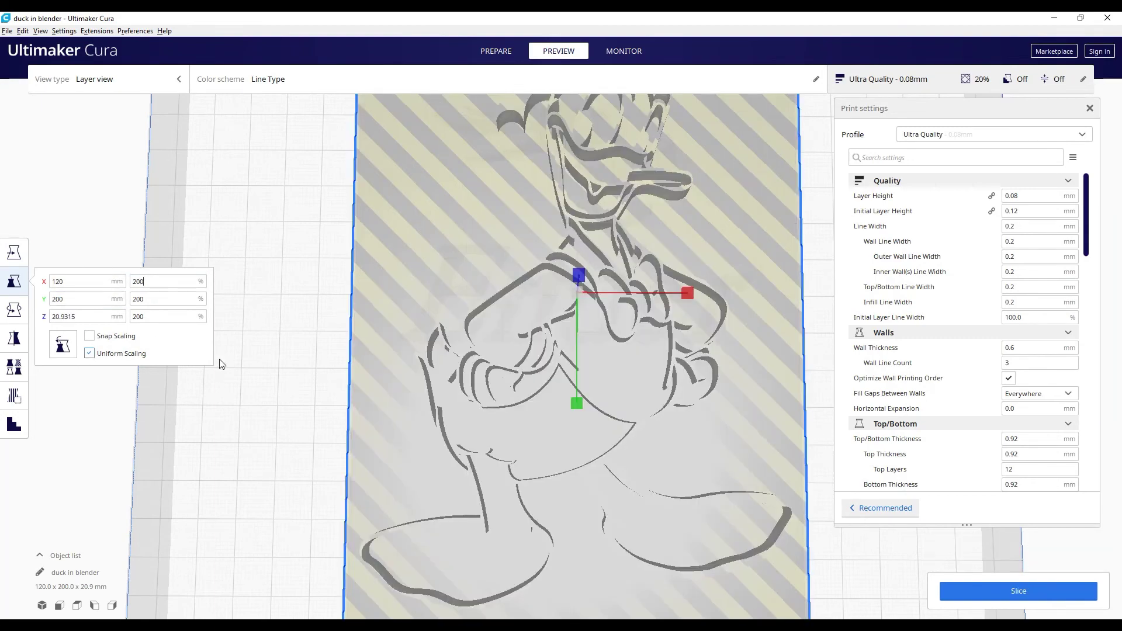
scroll(559, 380, "down", 5)
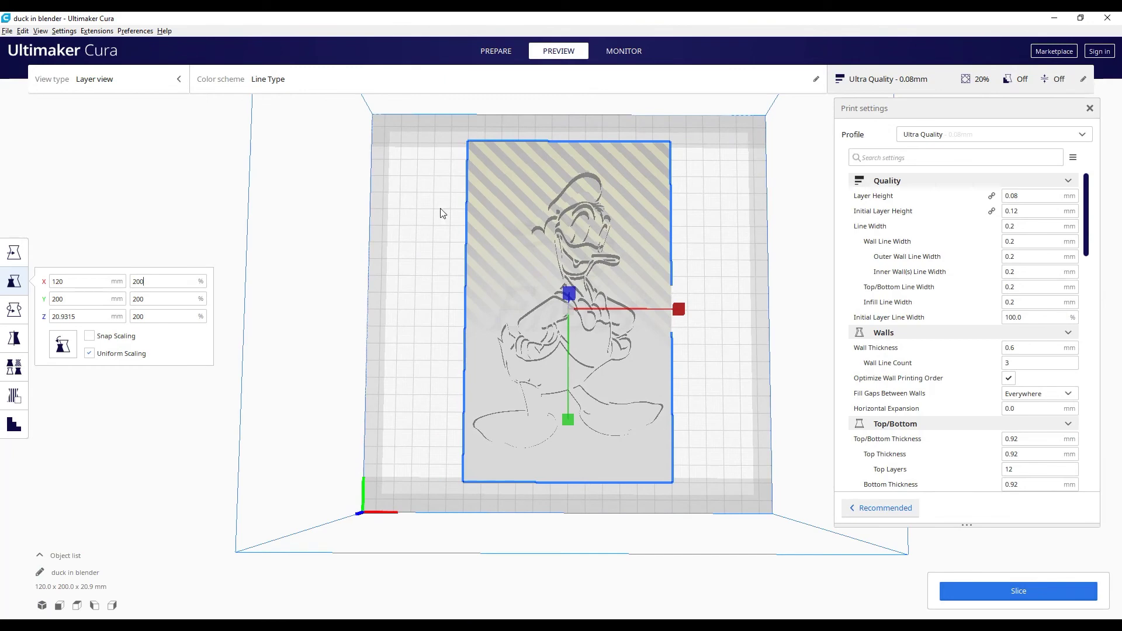
- Set the duck plate's uniform scale to 180% and slice it
left_click_drag(161, 283, 121, 291)
type("180")
key("Return")
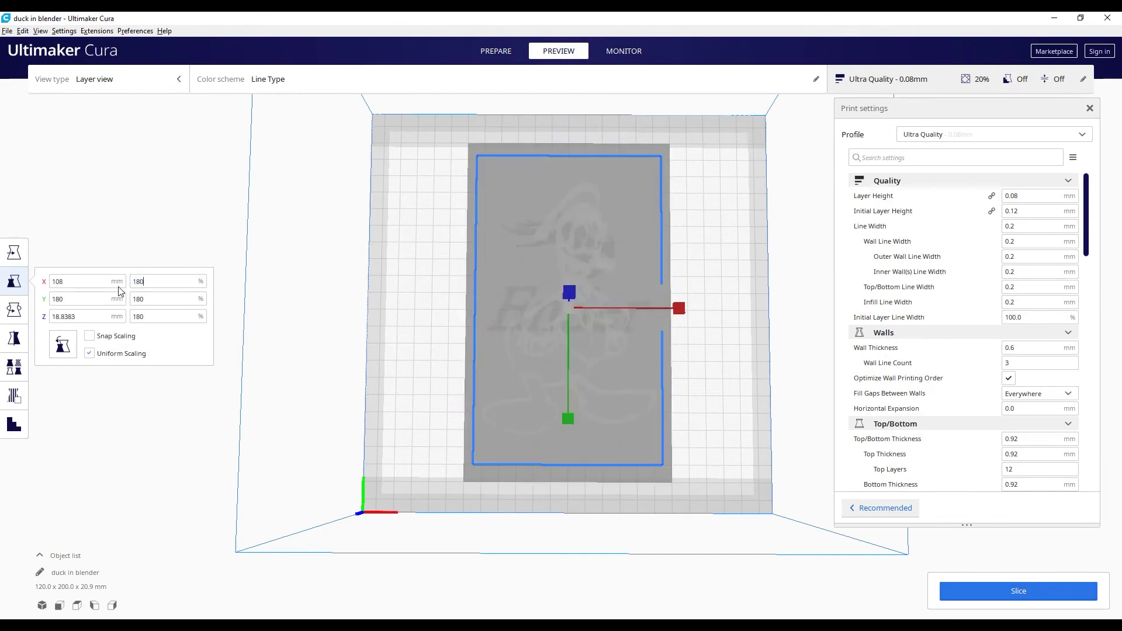
left_click(958, 593)
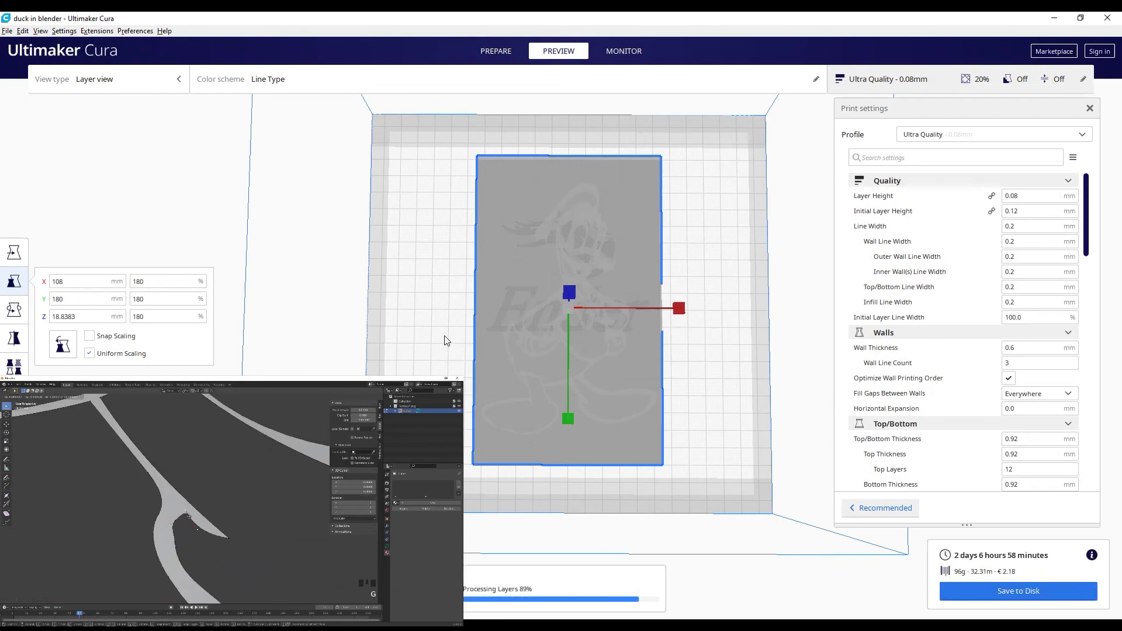
- Inspect the 180% model's sliced layers from above and at an angle, checking the relief walls and feet for gaps
scroll(436, 333, "up", 5)
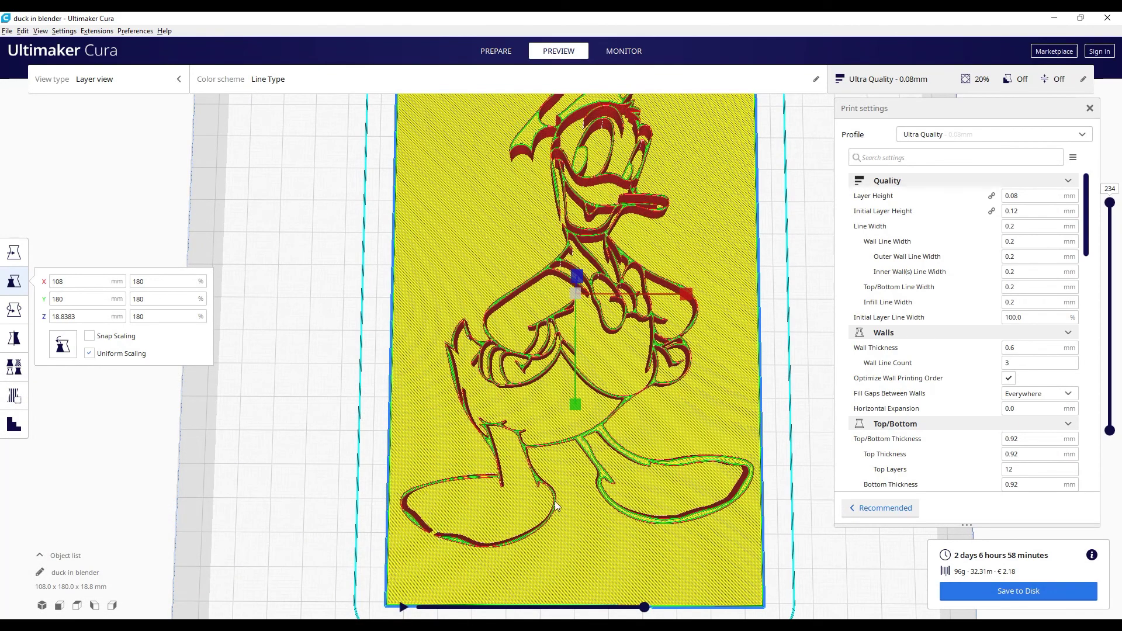
scroll(502, 444, "up", 3)
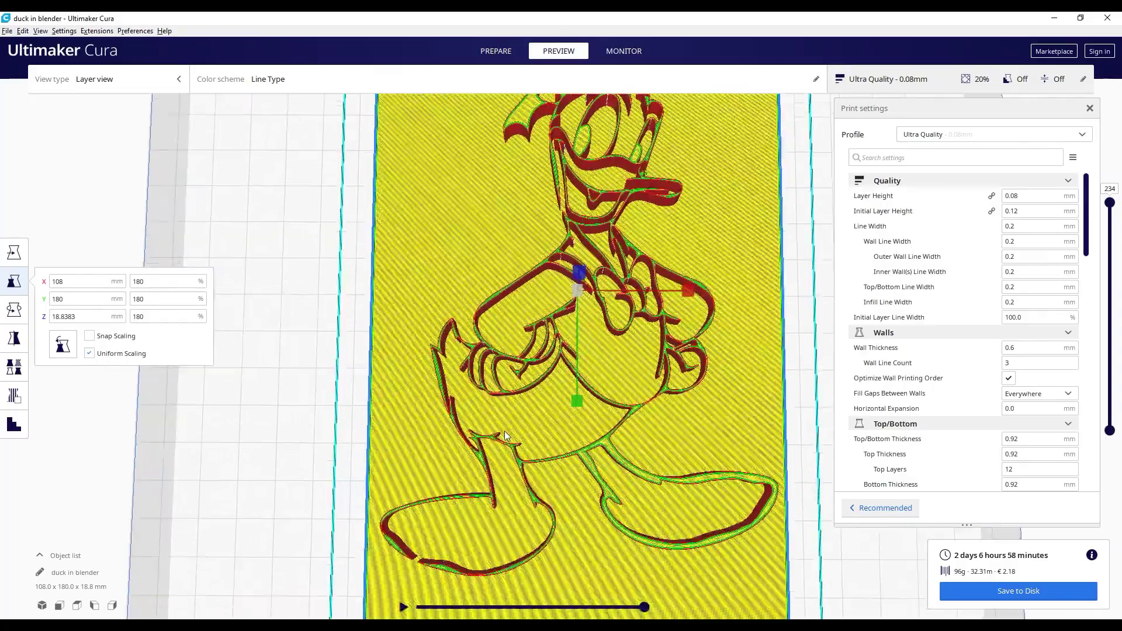
scroll(439, 381, "up", 3)
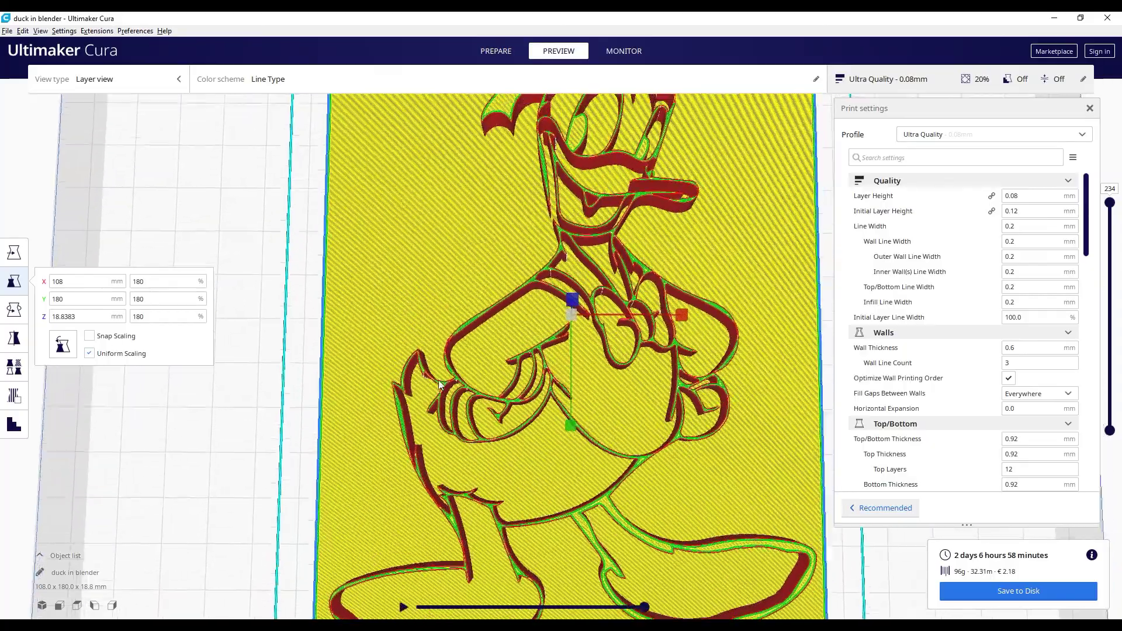
scroll(439, 380, "down", 5)
right_click_drag(439, 381, 463, 380)
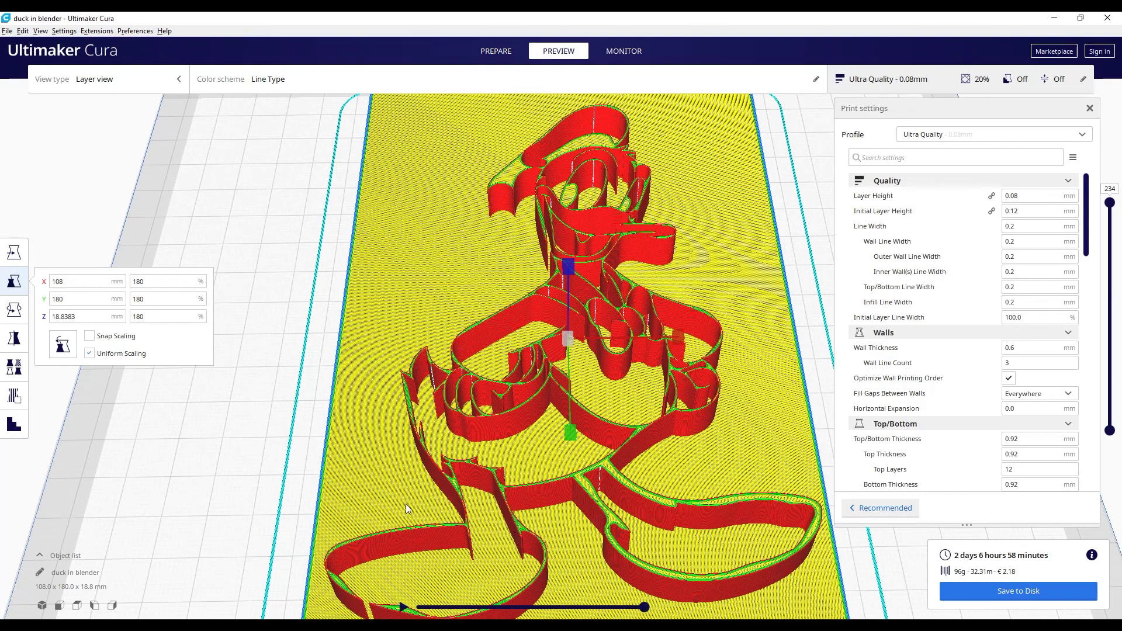
right_click_drag(360, 491, 431, 448)
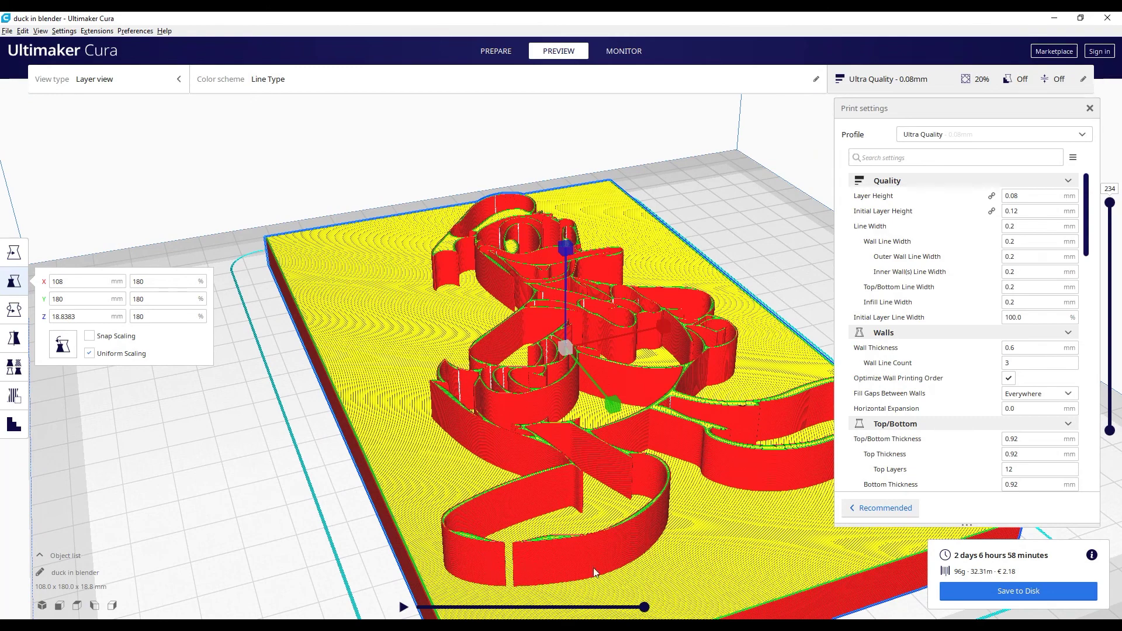
right_click_drag(619, 517, 638, 361)
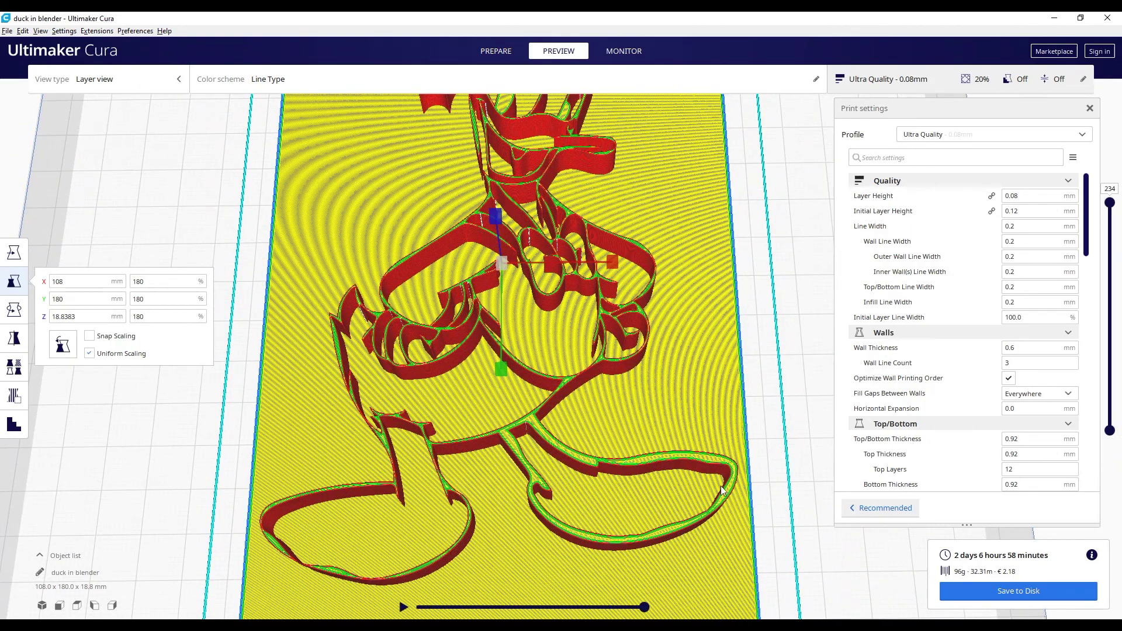
scroll(372, 355, "down", 5)
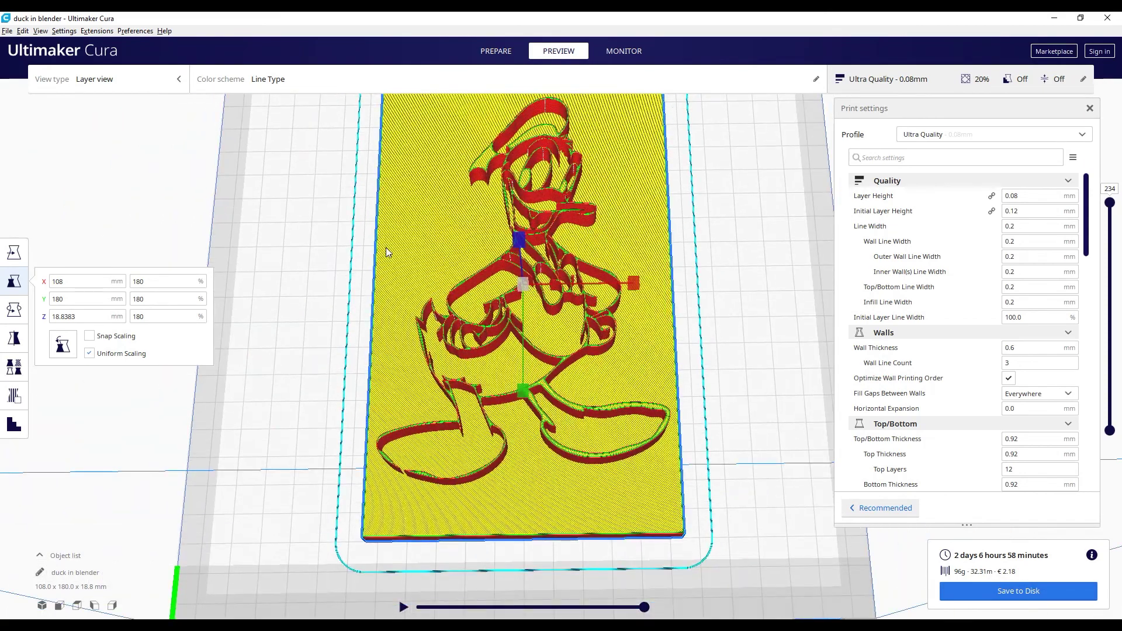
right_click_drag(386, 247, 382, 296)
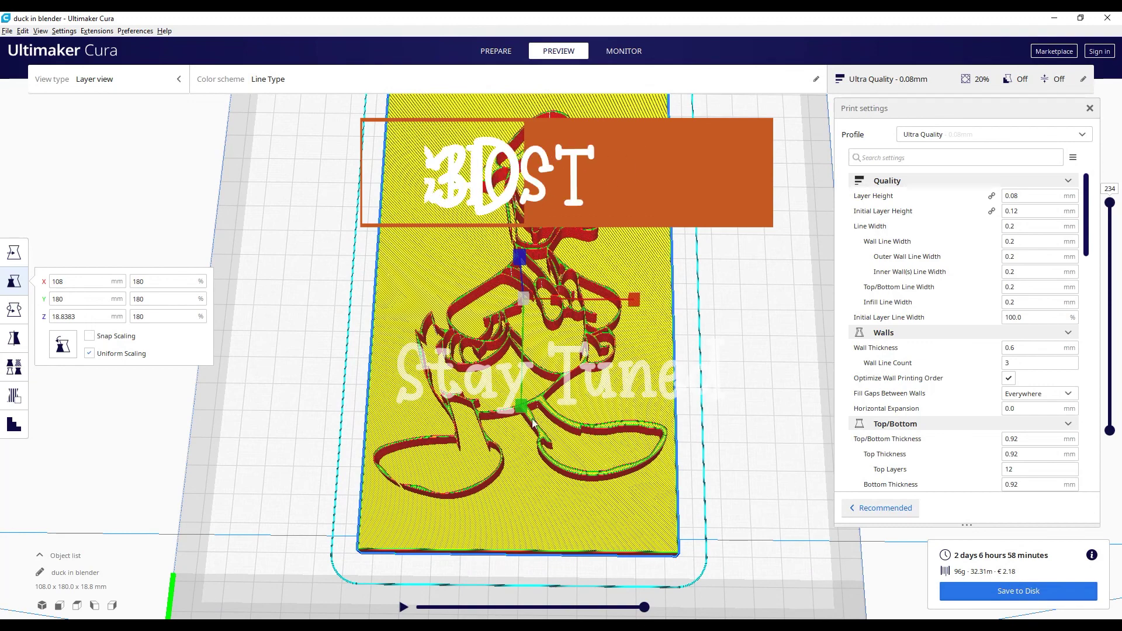